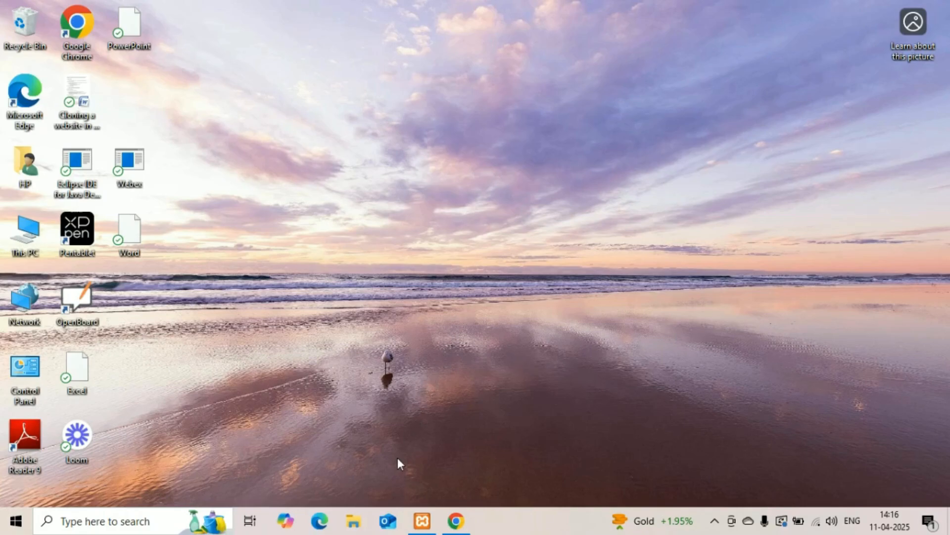
# Step: Check in the XAMPP Control Panel that the Apache and MySQL modules are running, and minimize it
pyautogui.moveTo(422, 520)
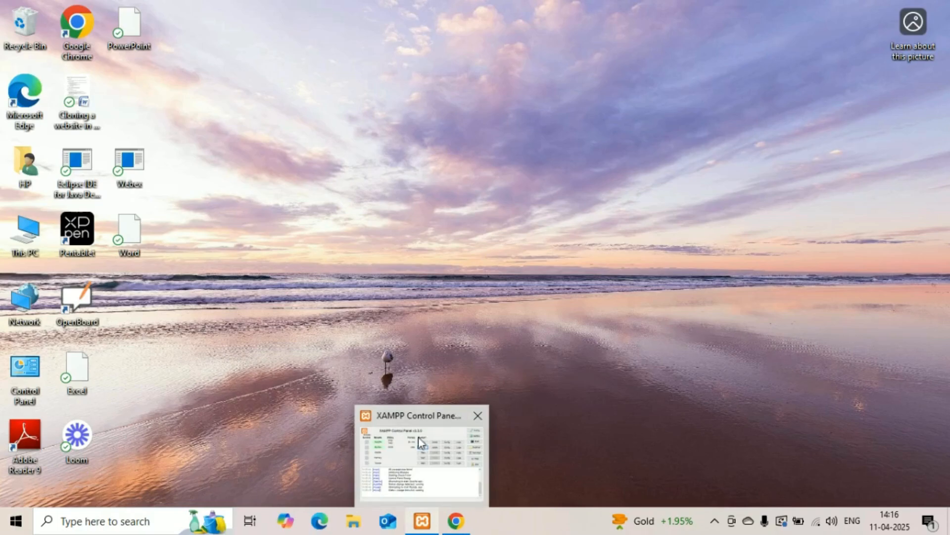
pyautogui.click(417, 433)
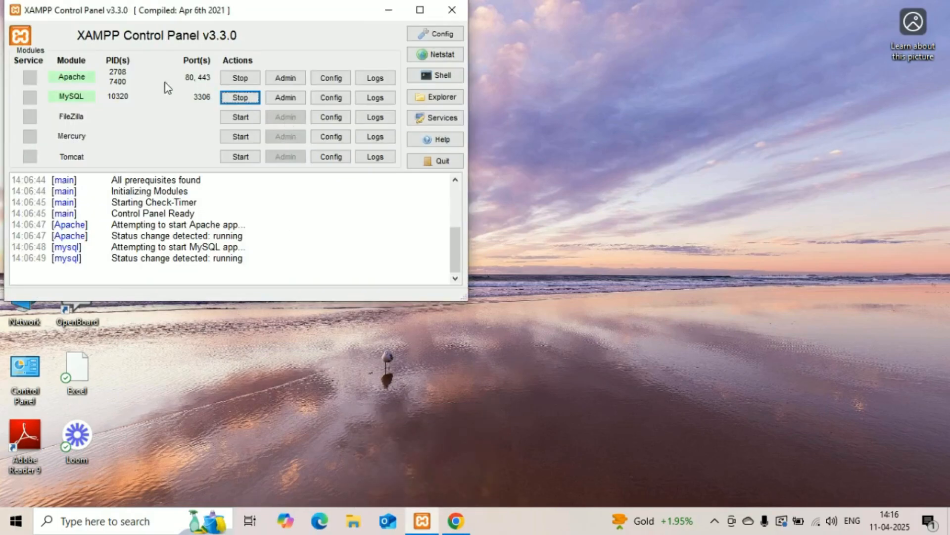
pyautogui.click(389, 10)
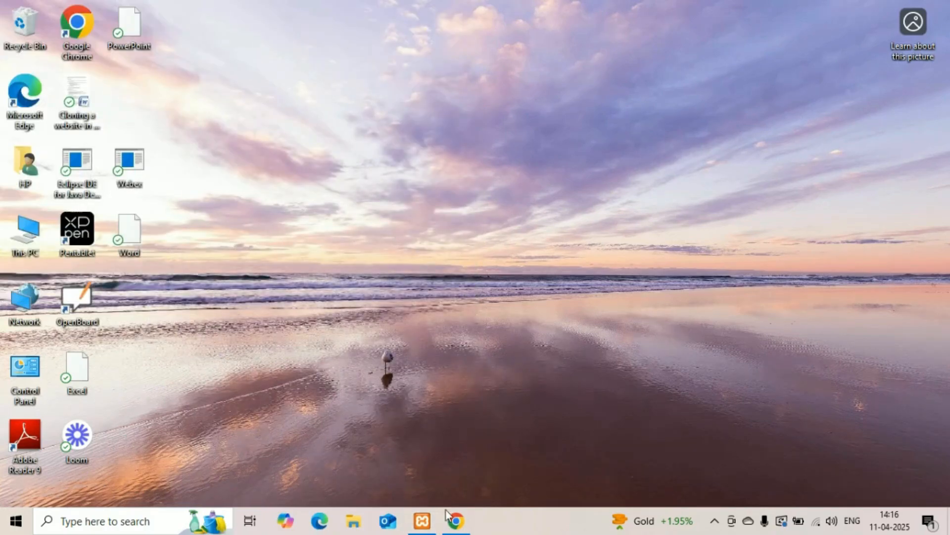
# Step: Switch to Chrome, open the ecom site's WordPress dashboard, and reload the site's front page
pyautogui.click(445, 440)
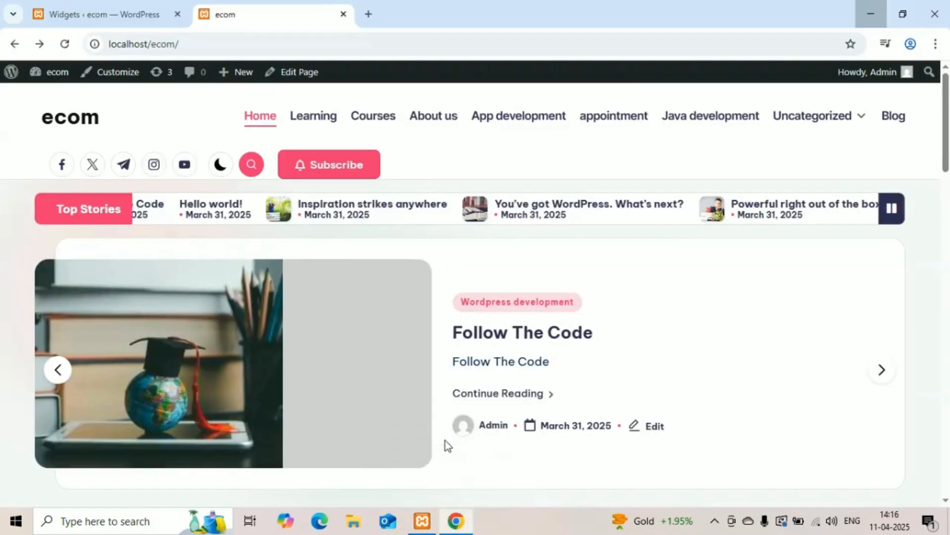
pyautogui.click(140, 6)
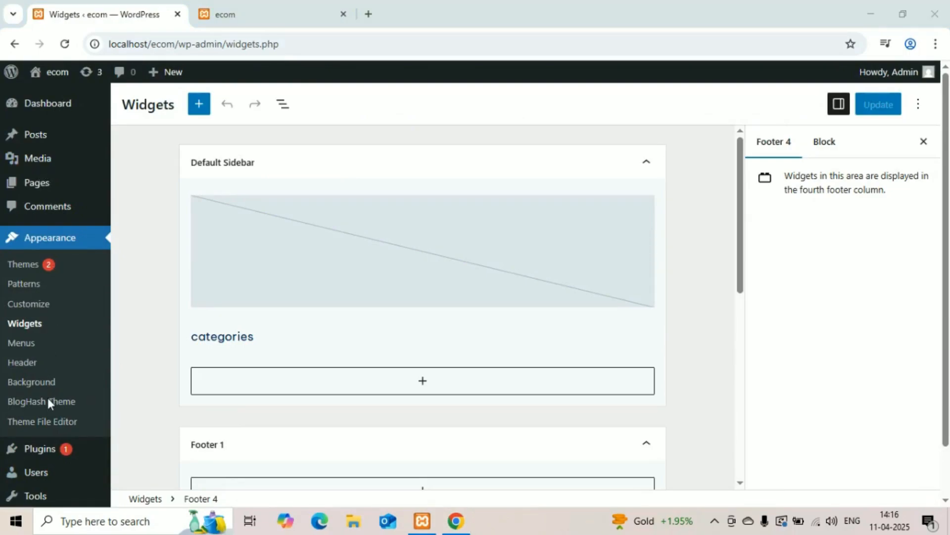
pyautogui.click(58, 102)
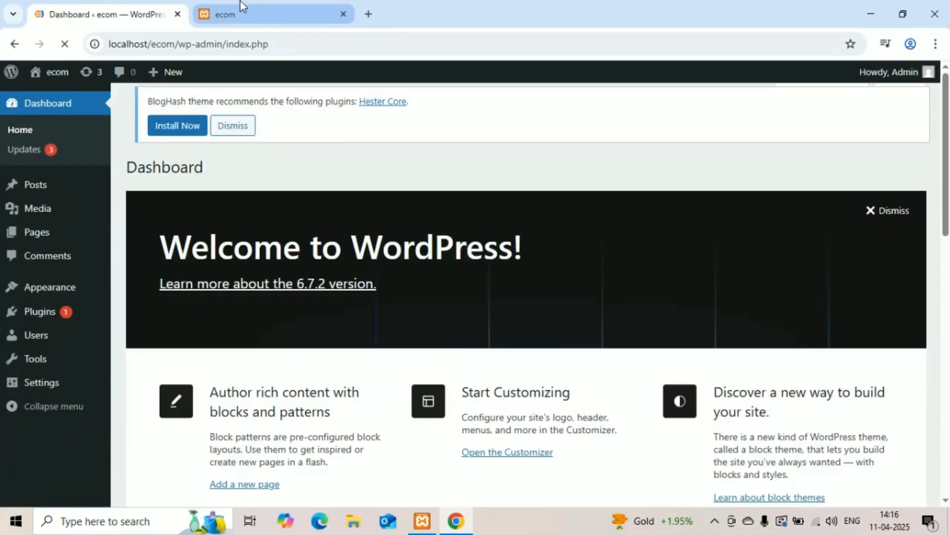
pyautogui.click(240, 2)
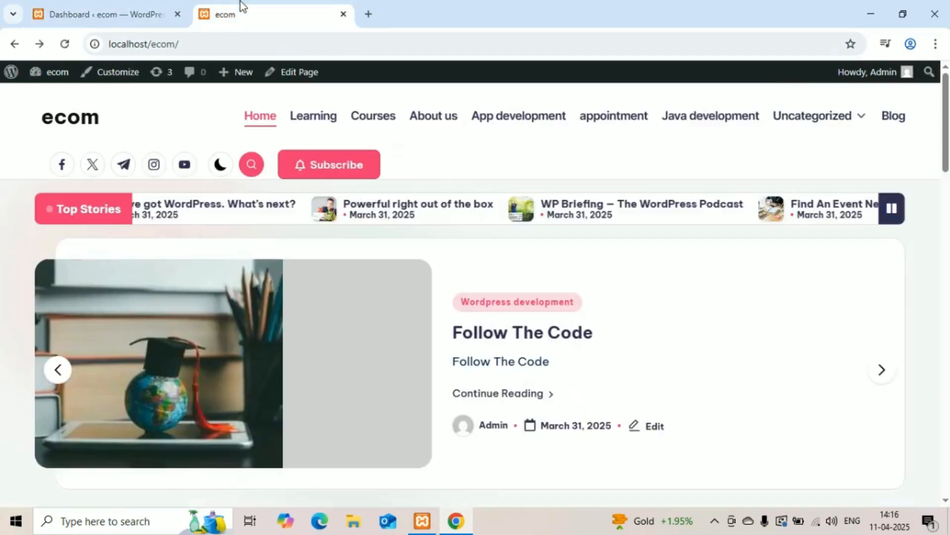
pyautogui.click(64, 45)
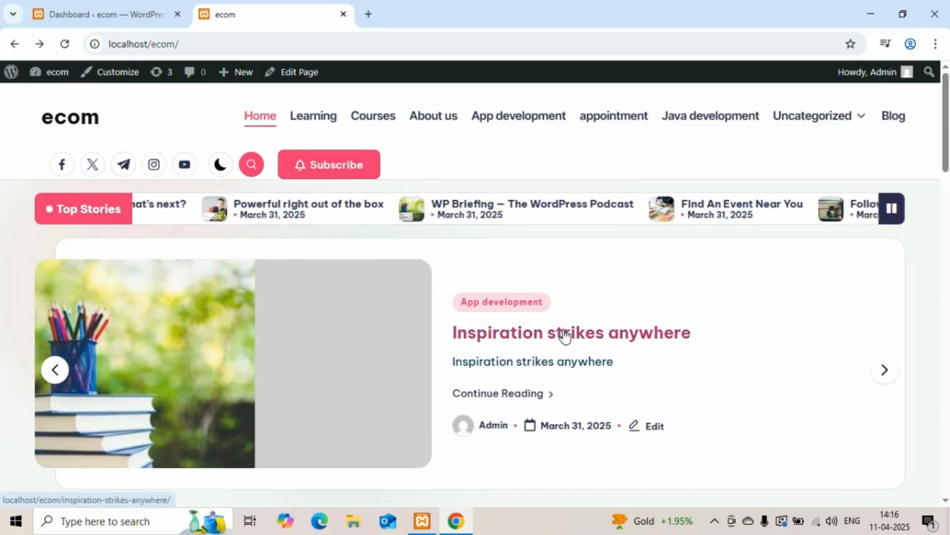
# Step: Examine the ecom home page from header to footer, including the sidebar's categories box and the footer widget areas
pyautogui.scroll(-5, 565, 335)
pyautogui.scroll(5, 566, 335)
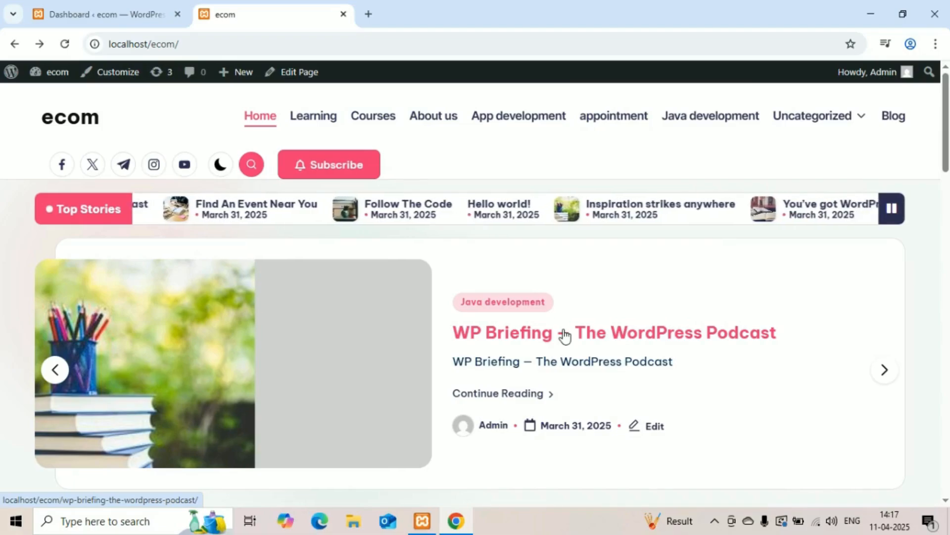
pyautogui.scroll(-3, 565, 336)
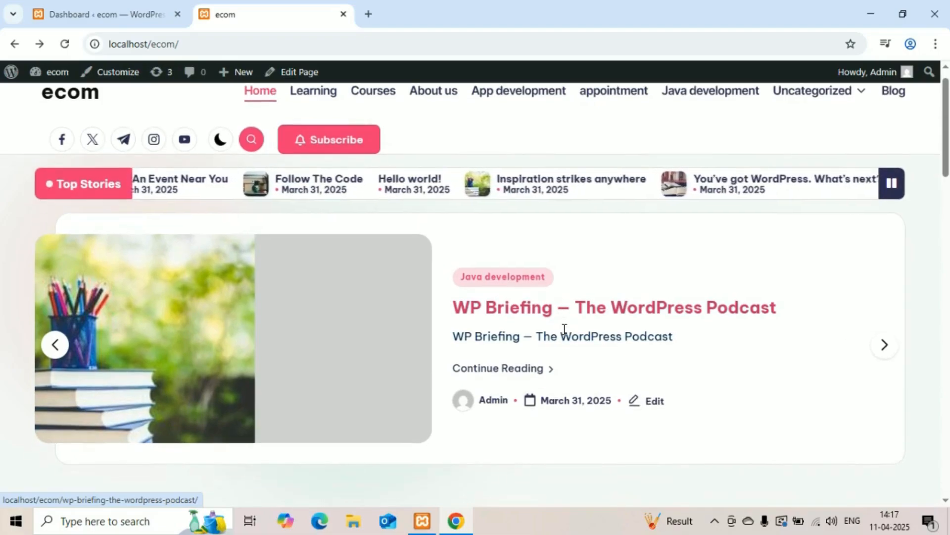
pyautogui.scroll(-4, 565, 335)
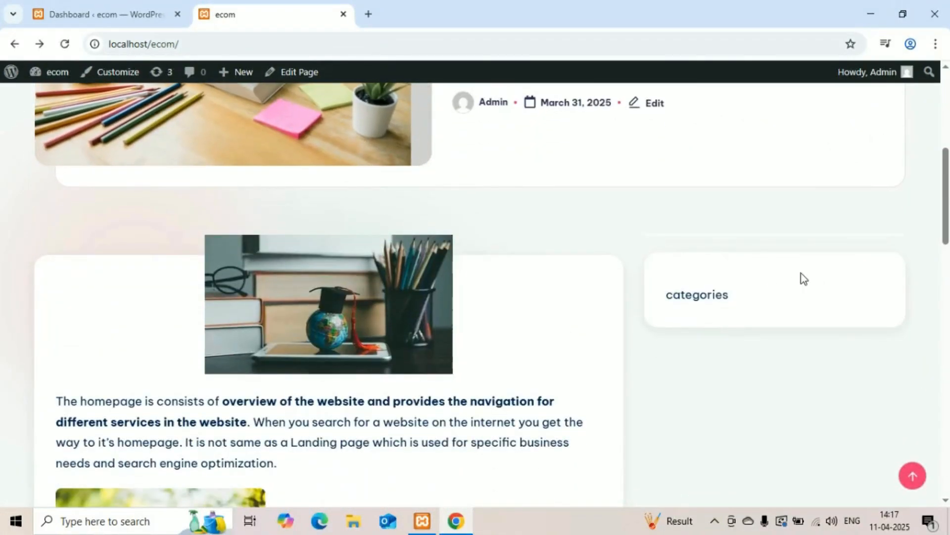
pyautogui.scroll(-10, 760, 392)
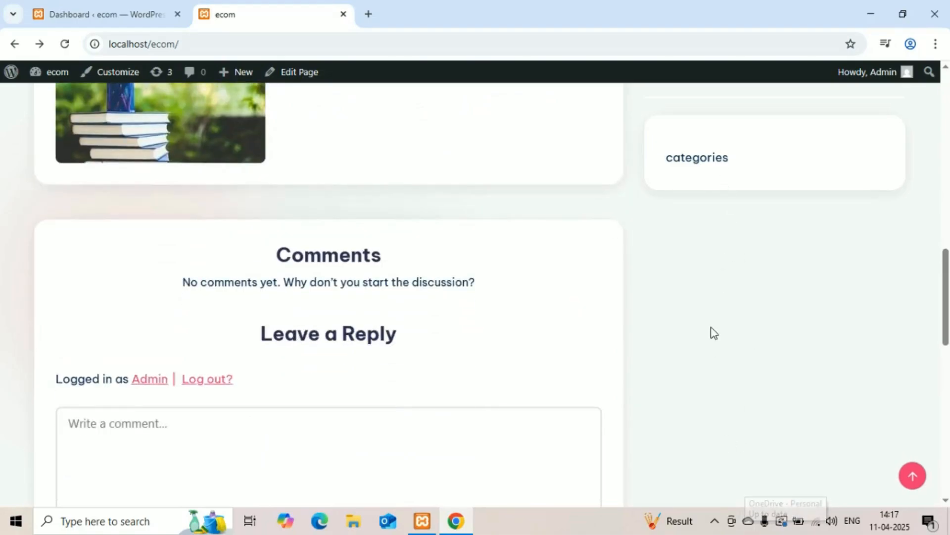
pyautogui.scroll(-4, 710, 331)
pyautogui.scroll(15, 711, 331)
pyautogui.scroll(3, 713, 331)
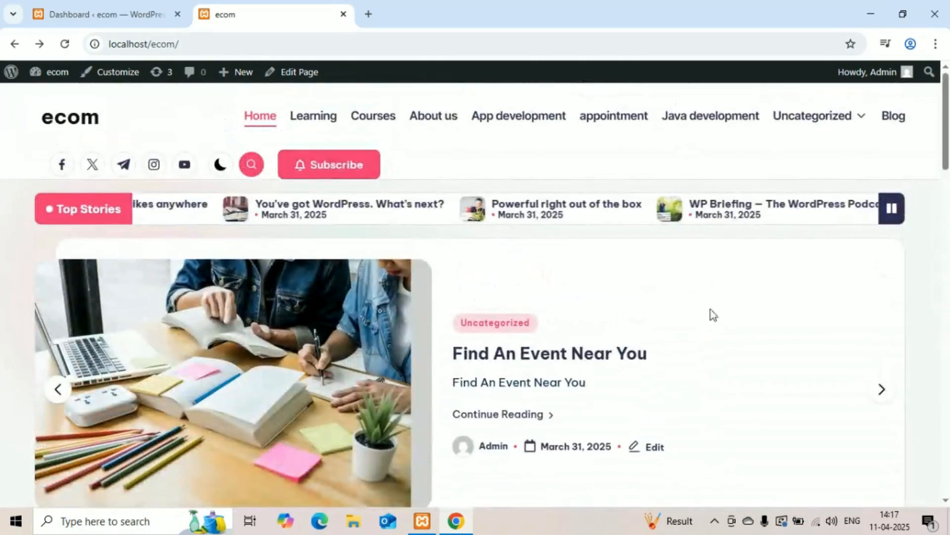
pyautogui.scroll(-9, 713, 314)
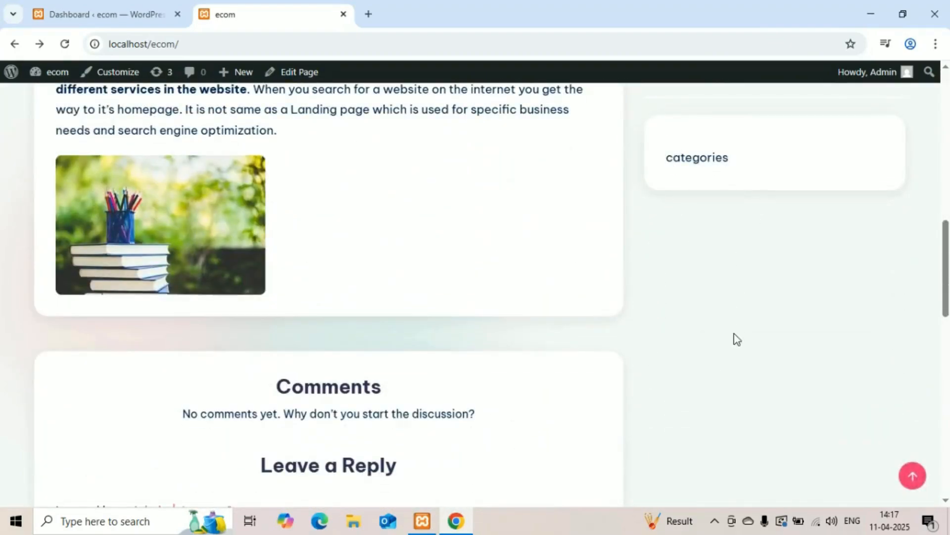
pyautogui.scroll(-9, 735, 339)
pyautogui.scroll(2, 734, 337)
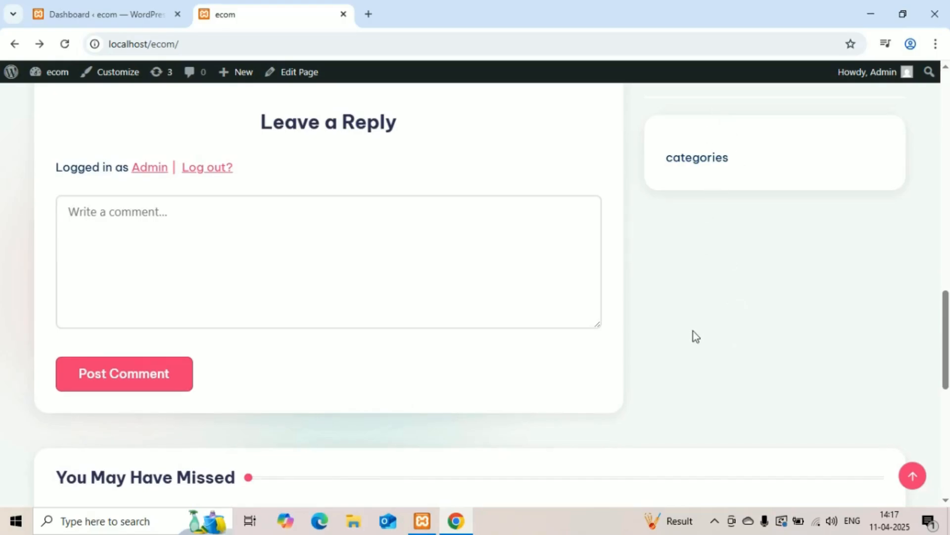
pyautogui.scroll(5, 693, 332)
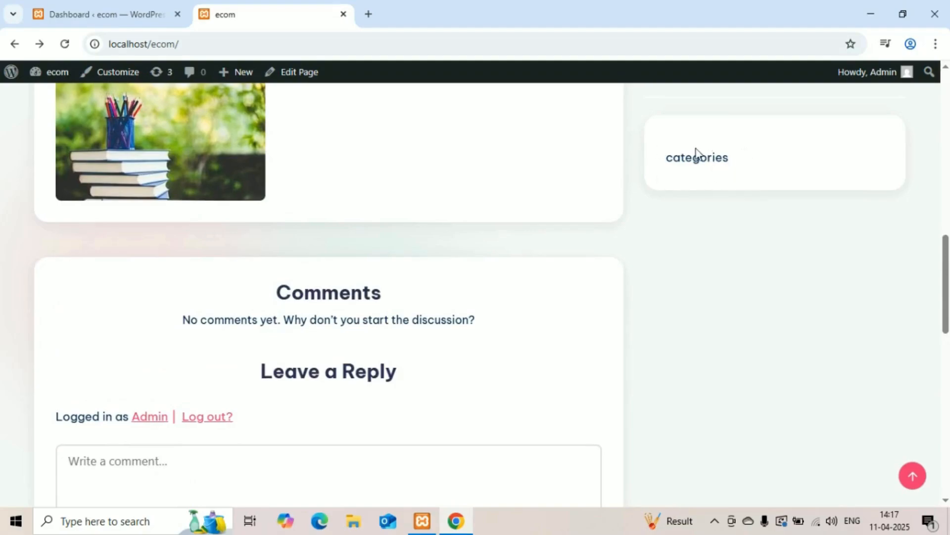
pyautogui.scroll(-12, 697, 374)
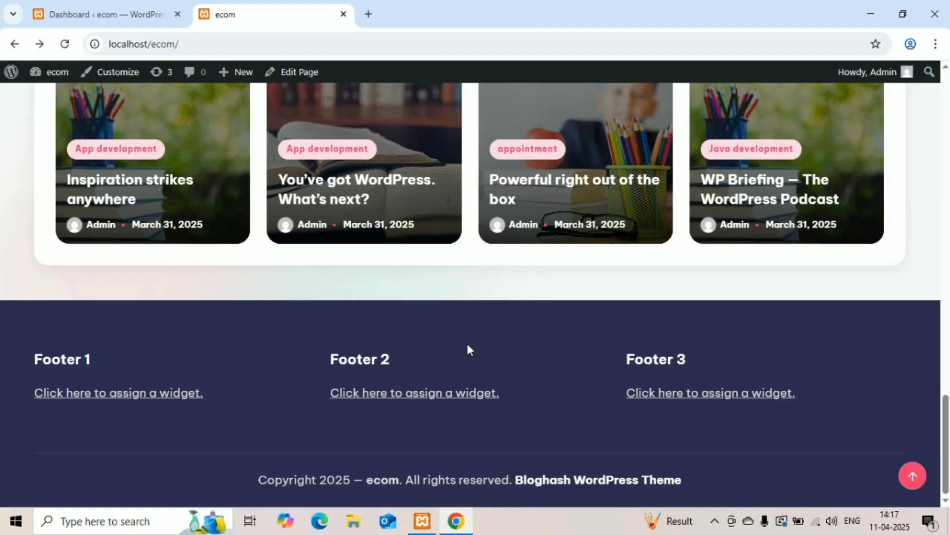
pyautogui.scroll(20, 664, 210)
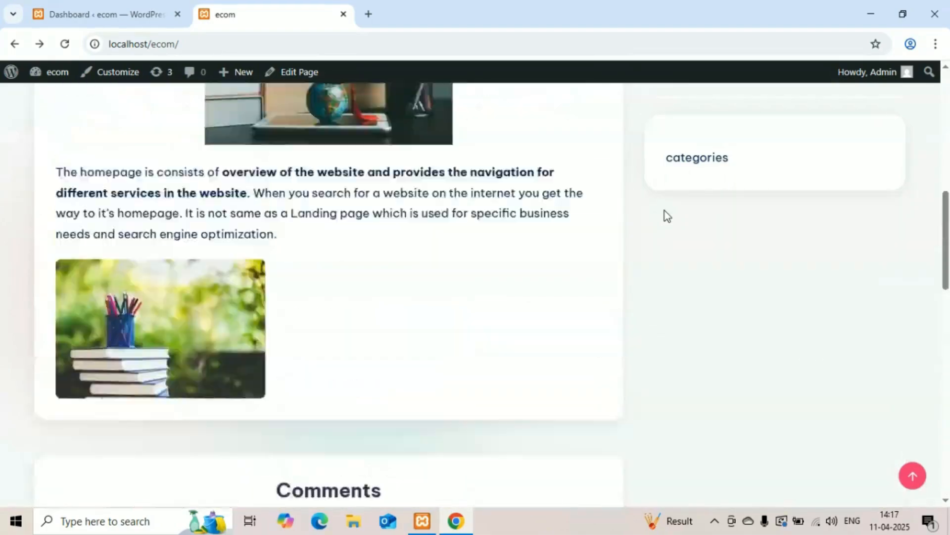
pyautogui.scroll(-8, 664, 210)
pyautogui.scroll(-2, 664, 210)
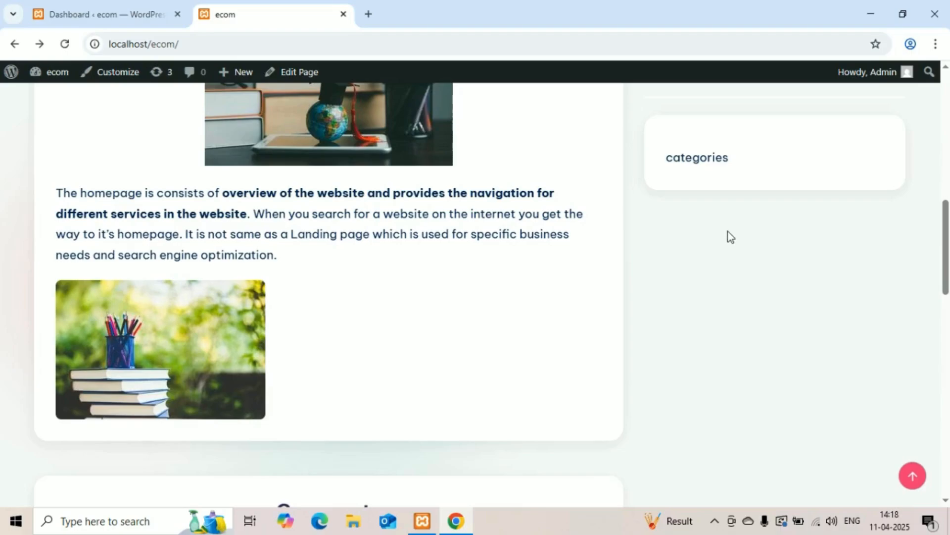
pyautogui.scroll(10, 729, 235)
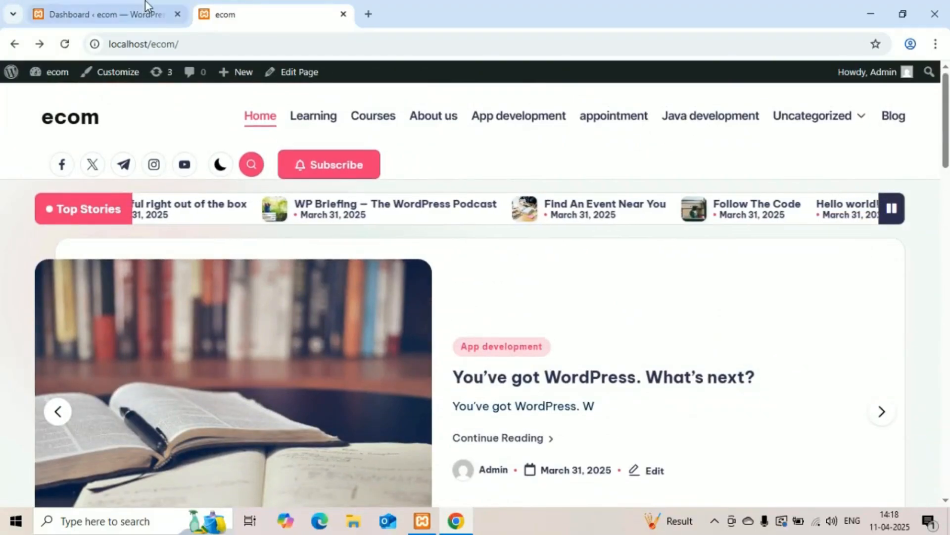
# Step: Open the Widgets screen in the ecom site's WordPress admin and review its widget areas in the list view
pyautogui.click(146, 6)
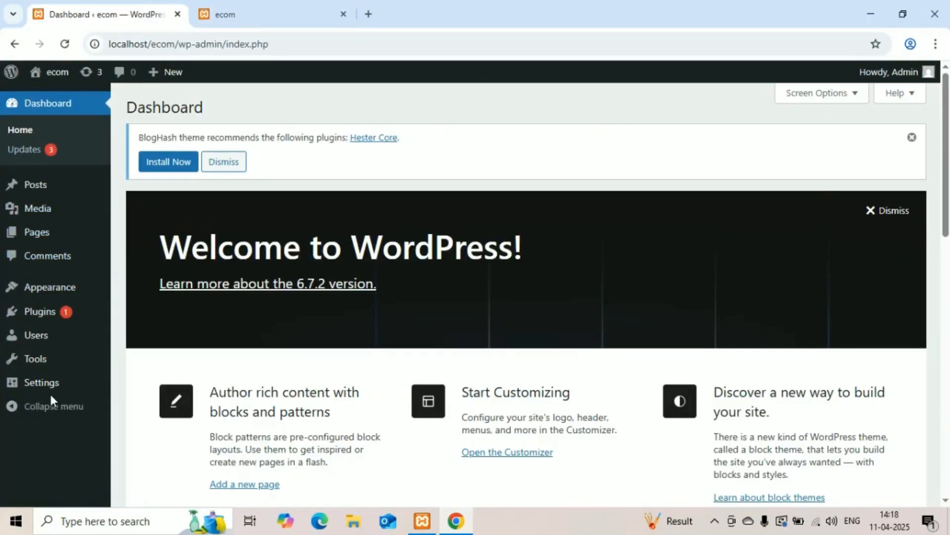
pyautogui.moveTo(48, 297)
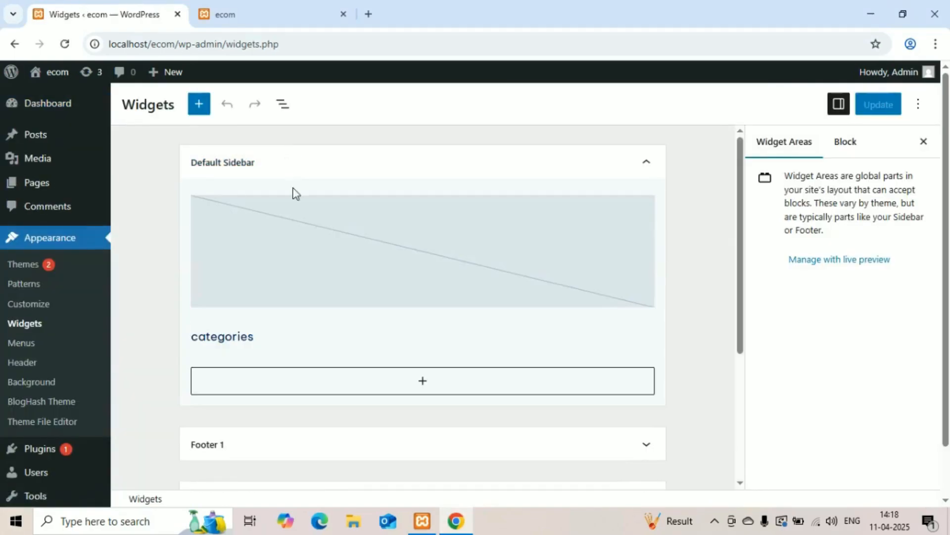
pyautogui.click(284, 104)
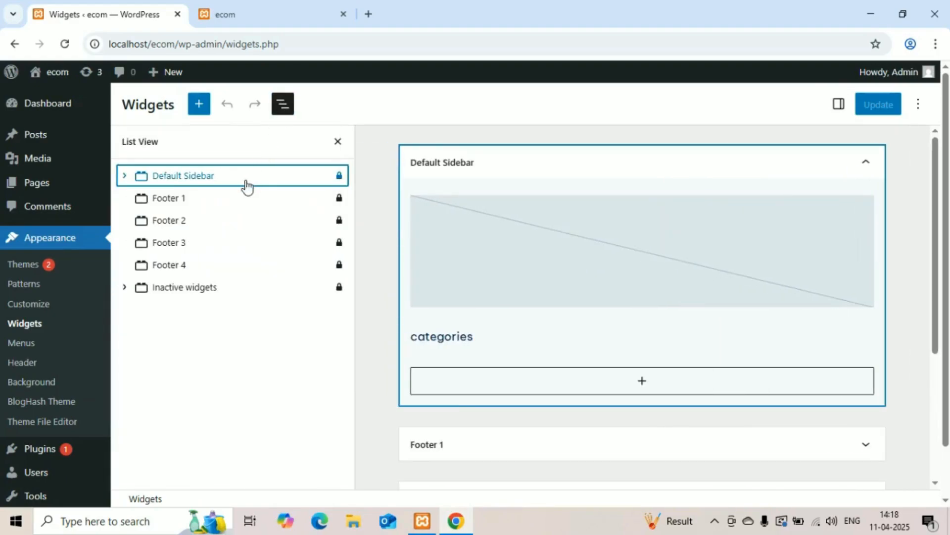
pyautogui.click(338, 142)
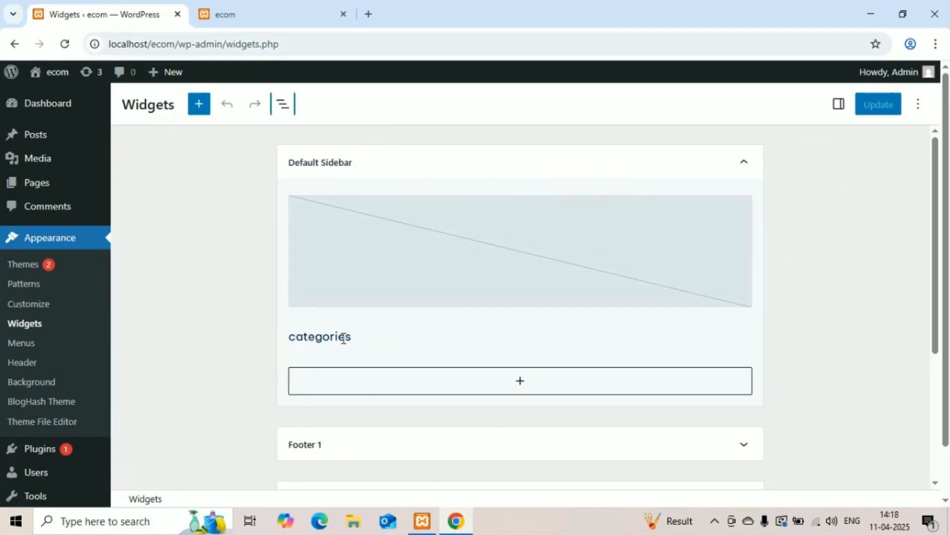
# Step: Compare the categories box in the front page's sidebar with the Default Sidebar on the Widgets screen
pyautogui.click(236, 10)
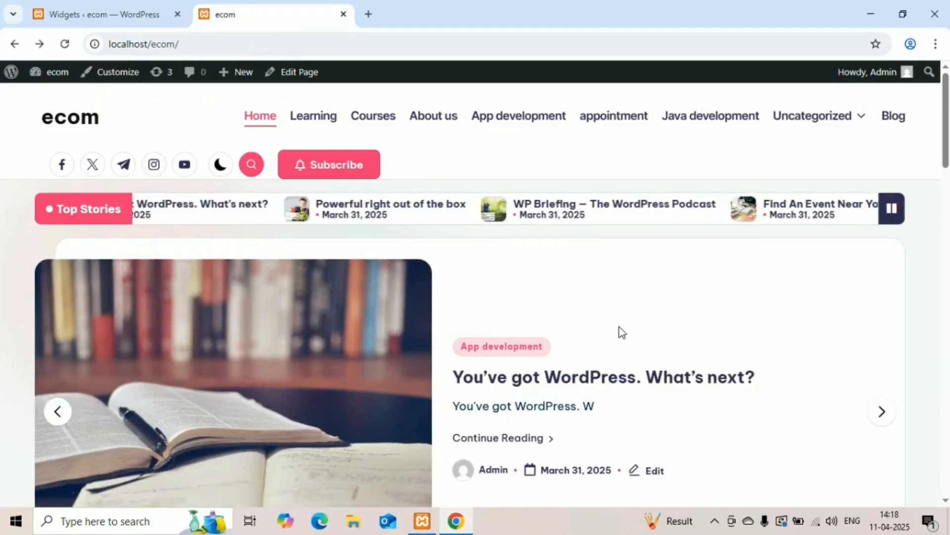
pyautogui.scroll(-8, 619, 331)
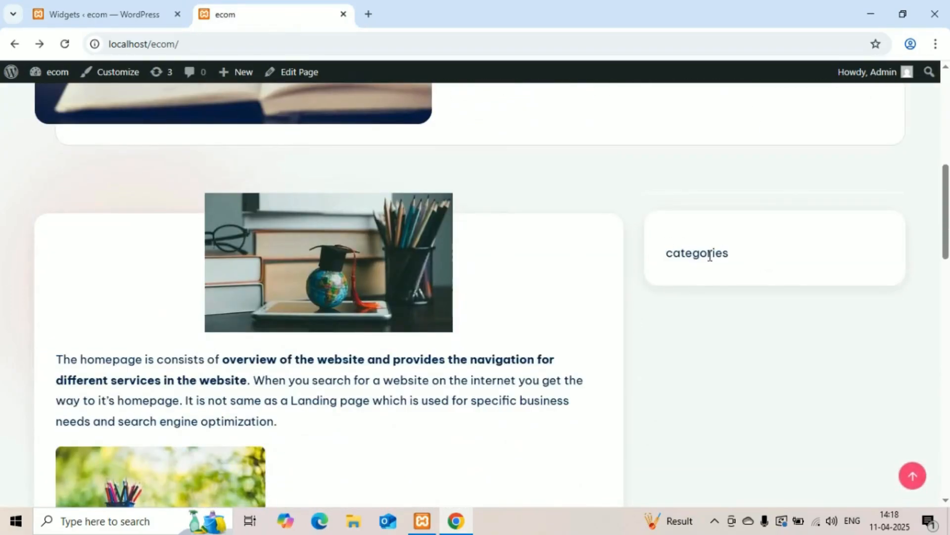
pyautogui.click(140, 9)
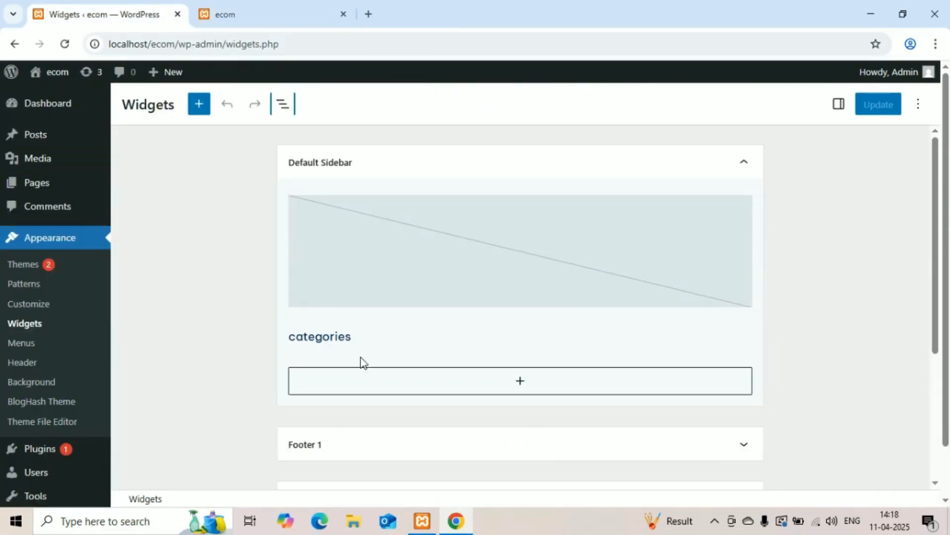
# Step: Add a Latest Posts block from the full block library below the categories text in the Default Sidebar
pyautogui.click(515, 388)
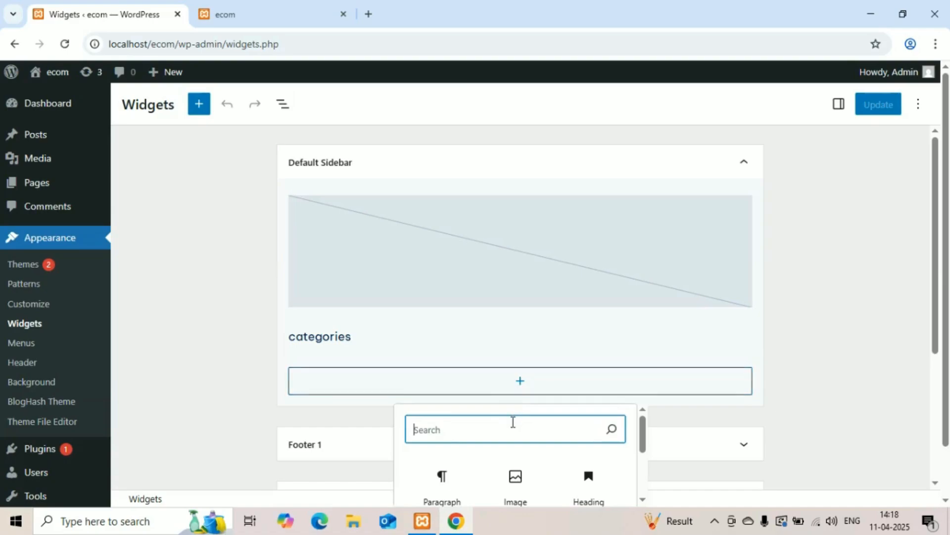
pyautogui.scroll(-3, 513, 422)
pyautogui.scroll(1, 513, 429)
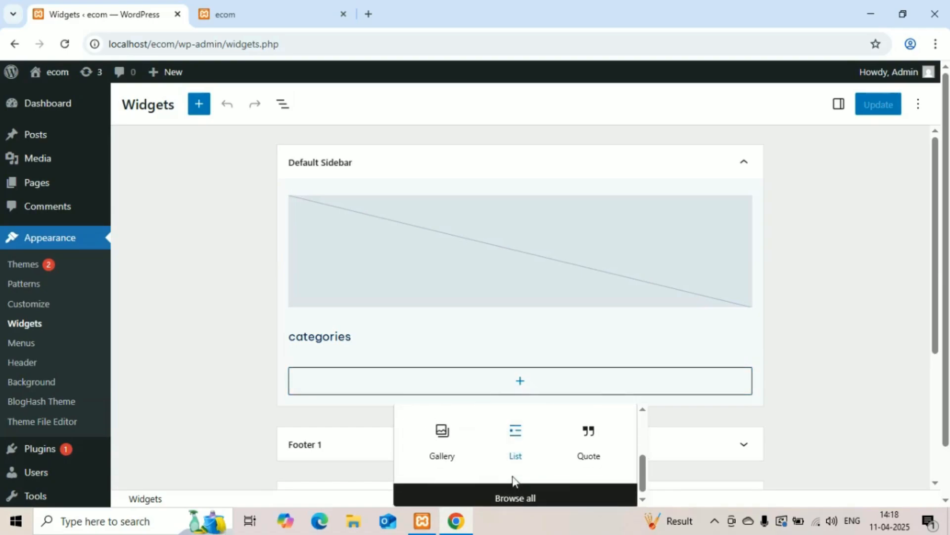
pyautogui.click(510, 497)
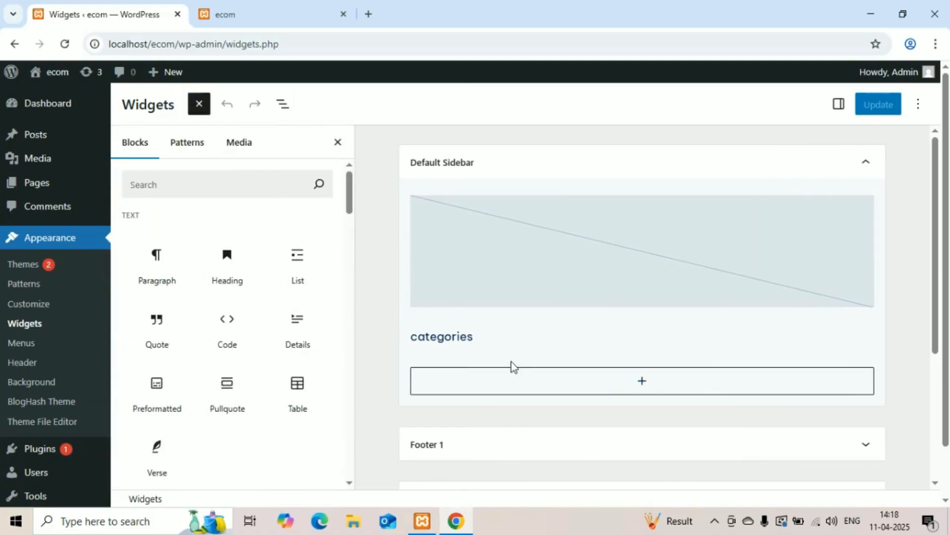
pyautogui.scroll(-1, 255, 350)
pyautogui.scroll(1, 255, 350)
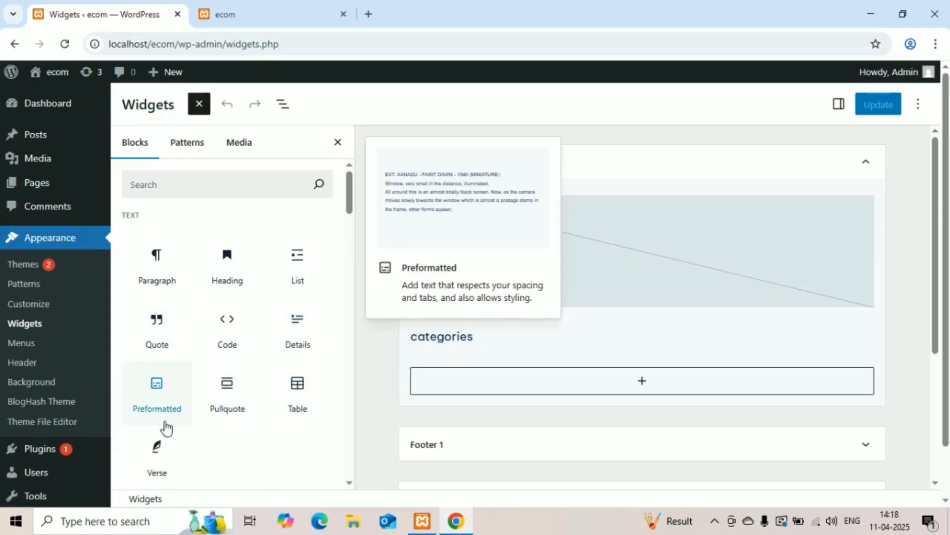
pyautogui.scroll(-5, 166, 427)
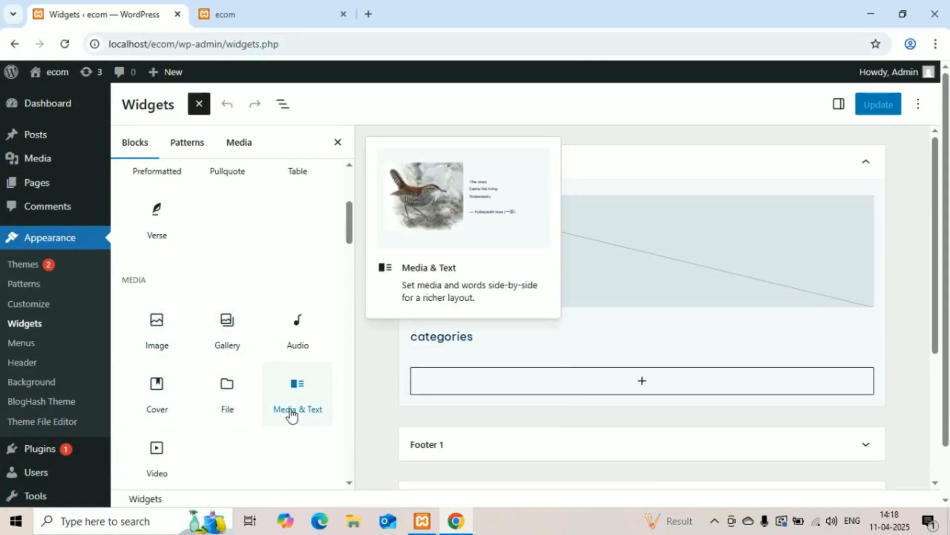
pyautogui.scroll(-4, 198, 432)
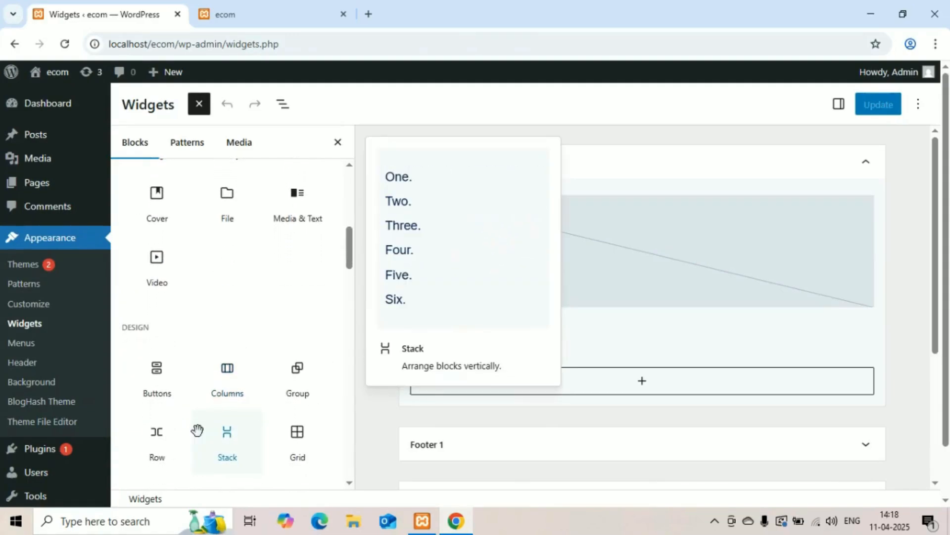
pyautogui.scroll(-1, 197, 431)
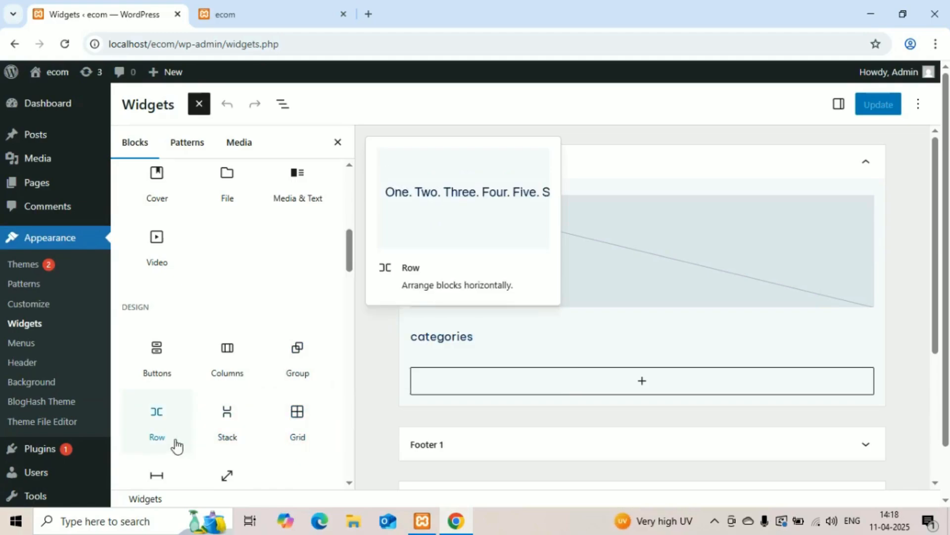
pyautogui.scroll(-3, 177, 445)
pyautogui.scroll(-2, 177, 445)
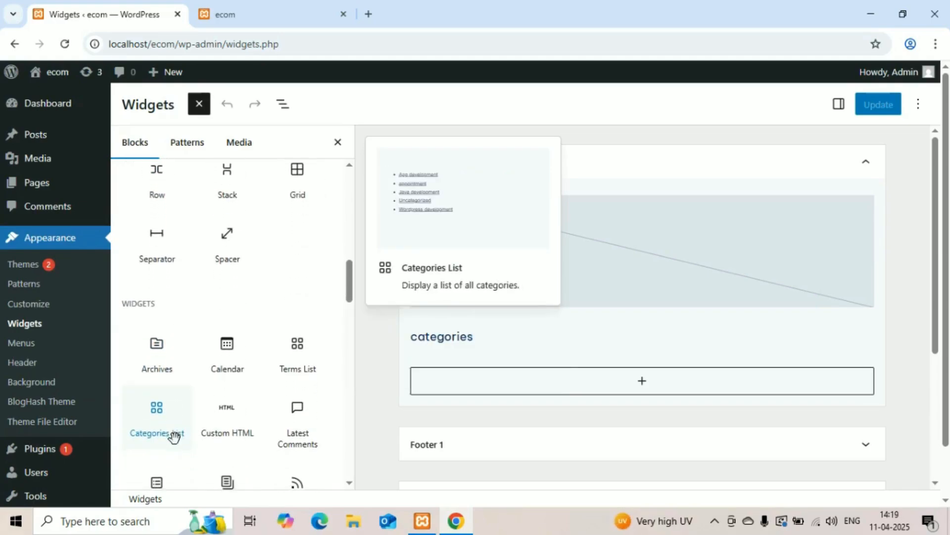
pyautogui.scroll(-2, 176, 446)
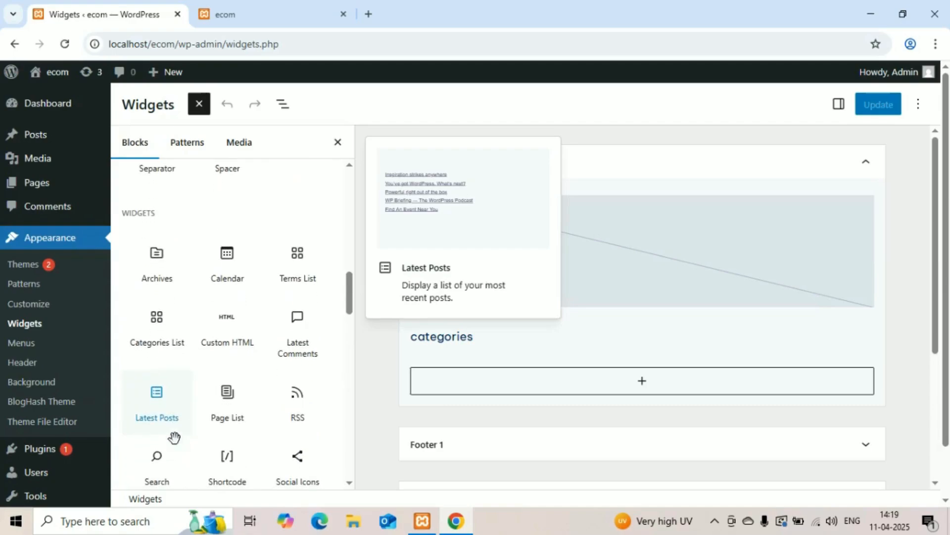
pyautogui.moveTo(161, 394); pyautogui.dragTo(478, 392)
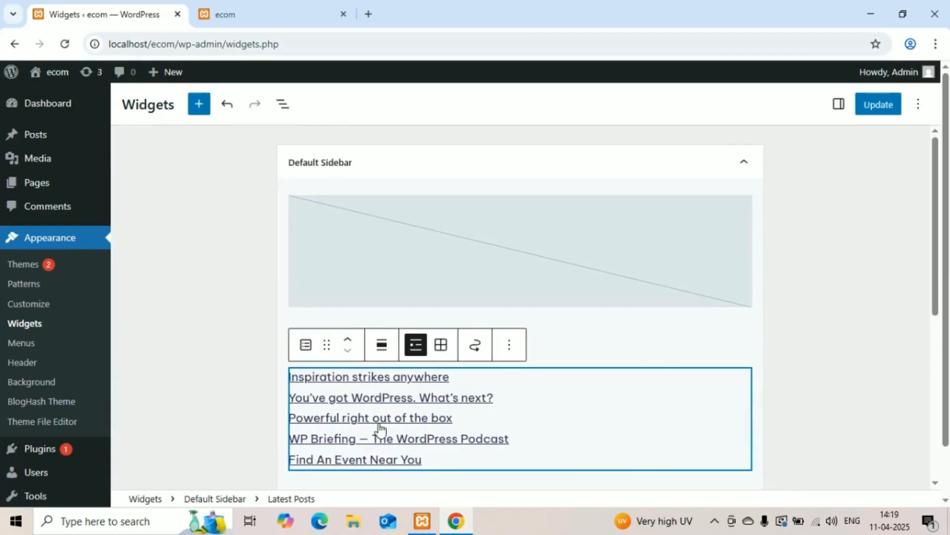
# Step: Add a Categories List block from the full block library below the Latest Posts block in the Default Sidebar
pyautogui.scroll(-2, 379, 427)
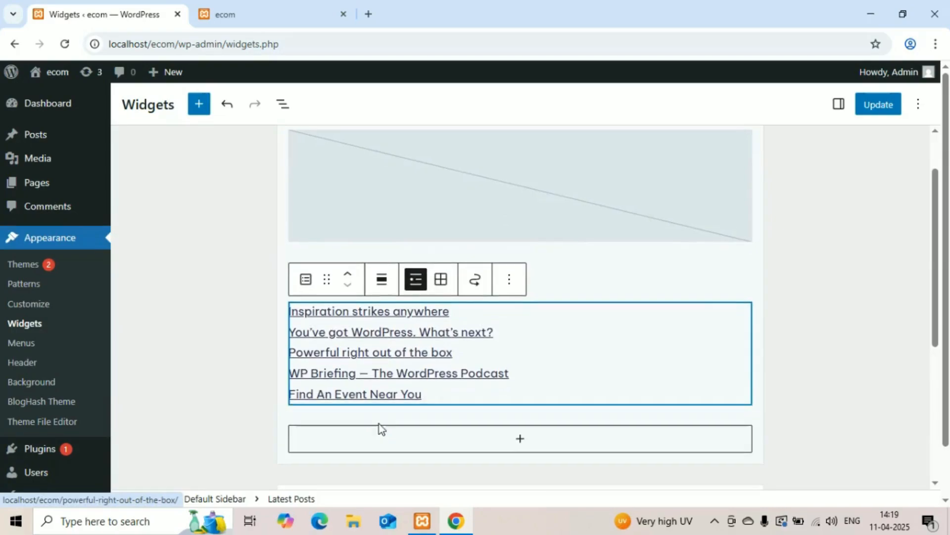
pyautogui.scroll(-1, 379, 424)
pyautogui.click(520, 400)
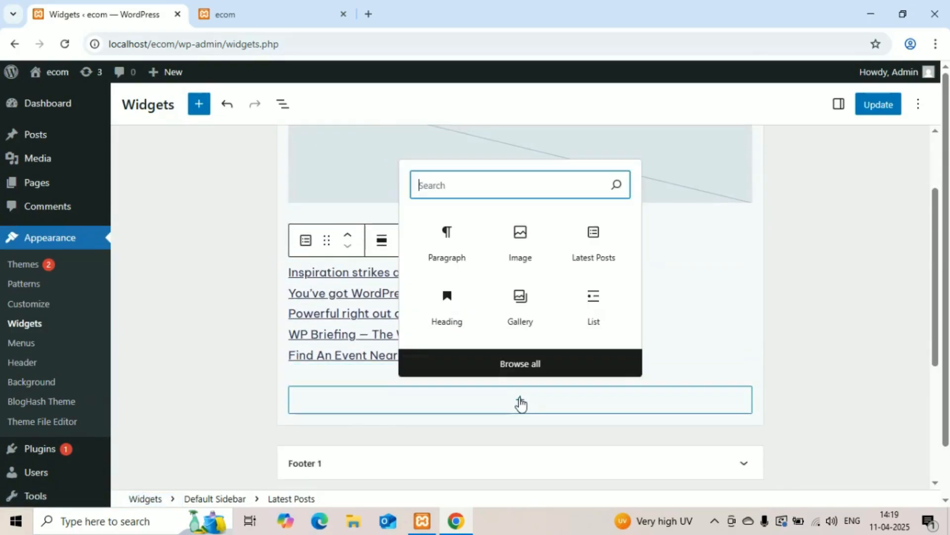
pyautogui.click(519, 363)
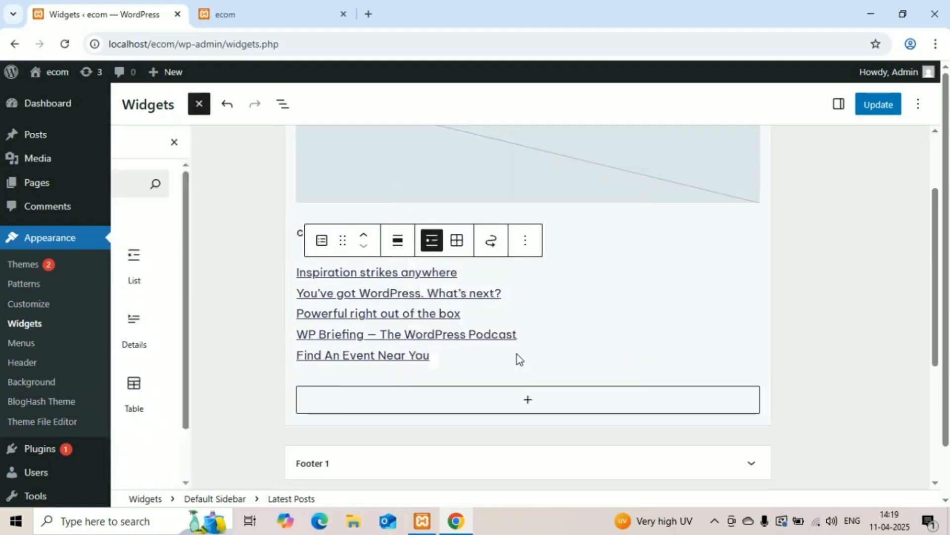
pyautogui.scroll(-1, 276, 452)
pyautogui.scroll(-1, 276, 449)
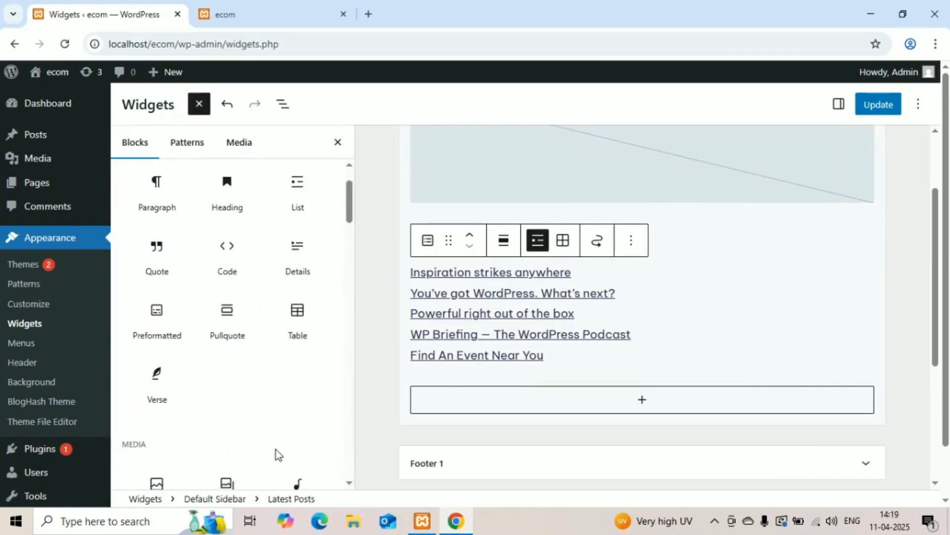
pyautogui.scroll(-4, 236, 402)
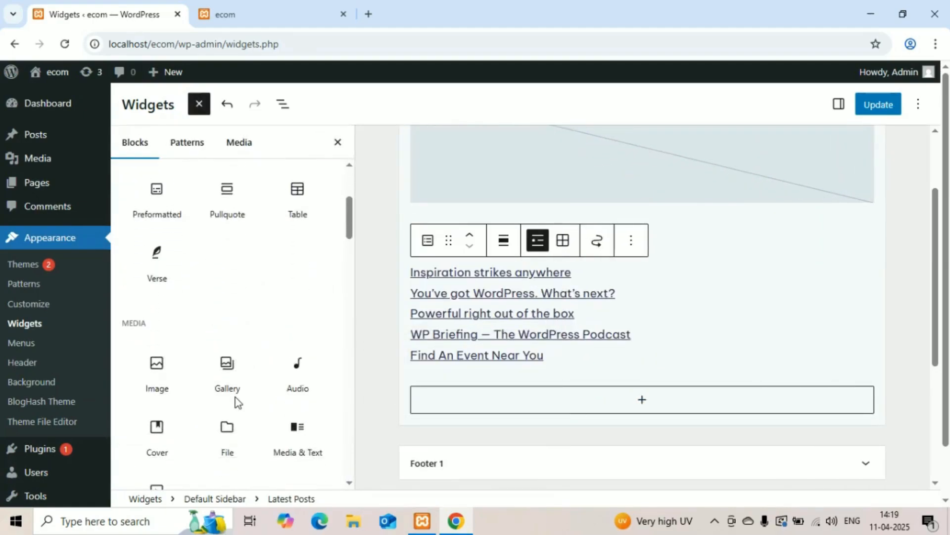
pyautogui.scroll(-6, 233, 393)
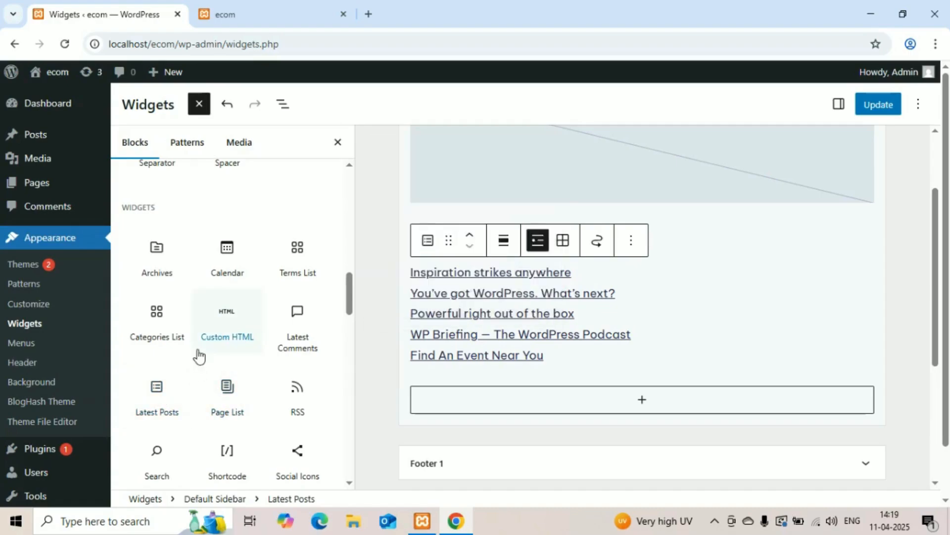
pyautogui.moveTo(157, 318); pyautogui.dragTo(522, 380)
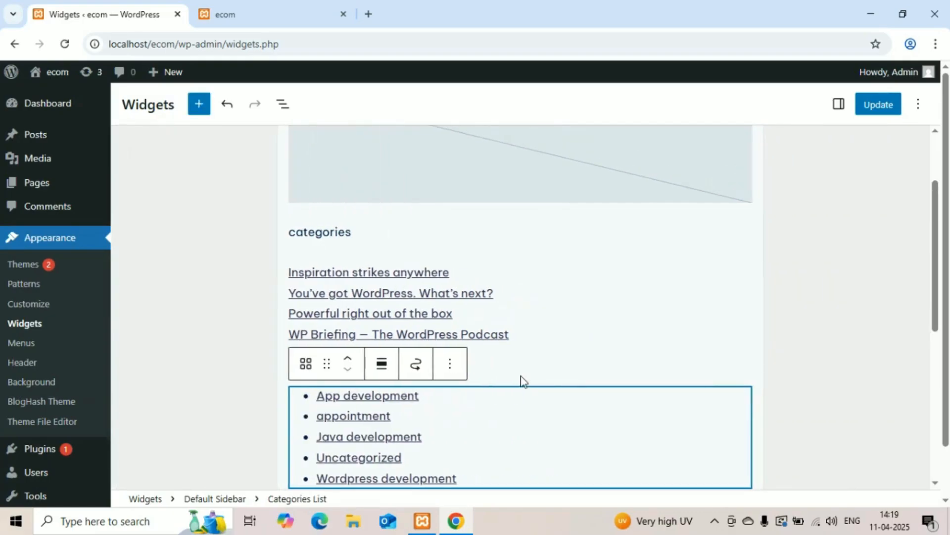
# Step: Try to swap the Latest Posts and Categories List blocks by pulling their contents directly within the Default Sidebar
pyautogui.moveTo(499, 416); pyautogui.dragTo(501, 365)
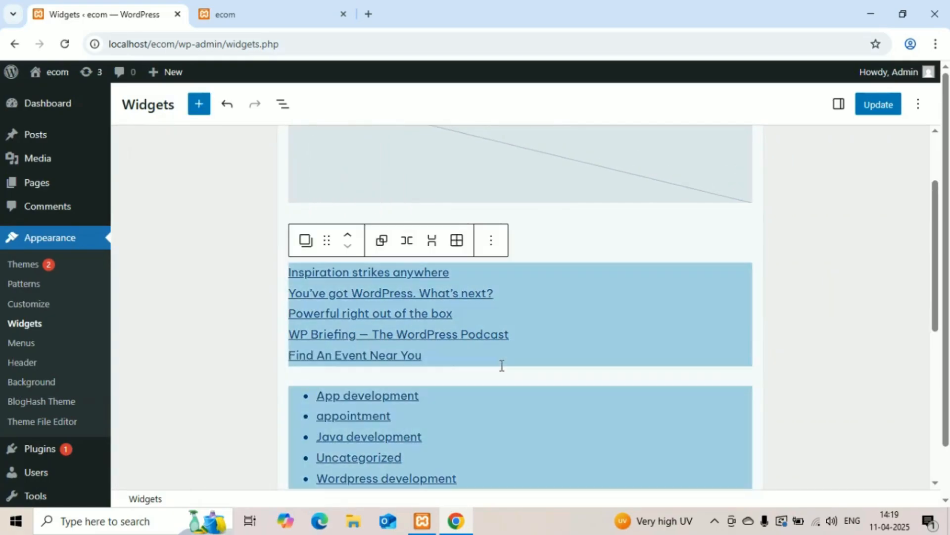
pyautogui.click(838, 377)
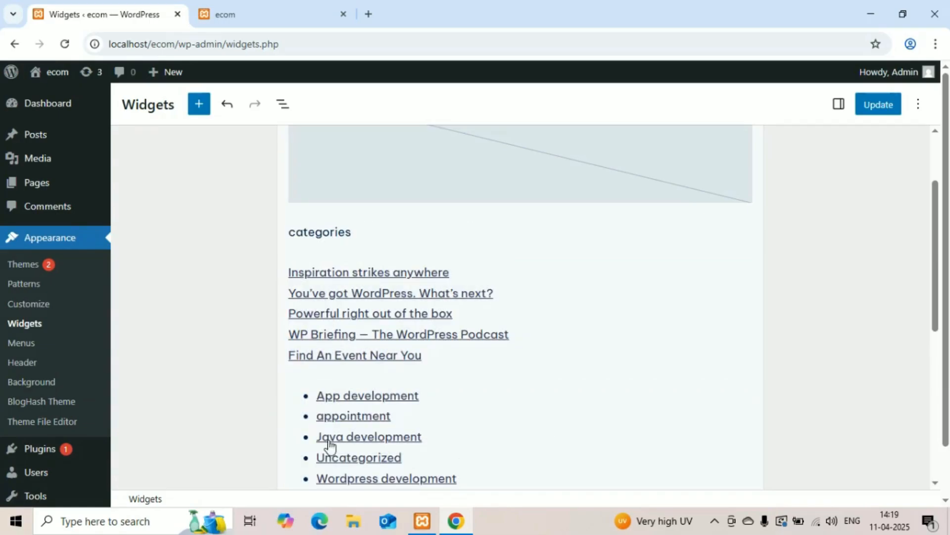
pyautogui.doubleClick(373, 316)
pyautogui.click(530, 303)
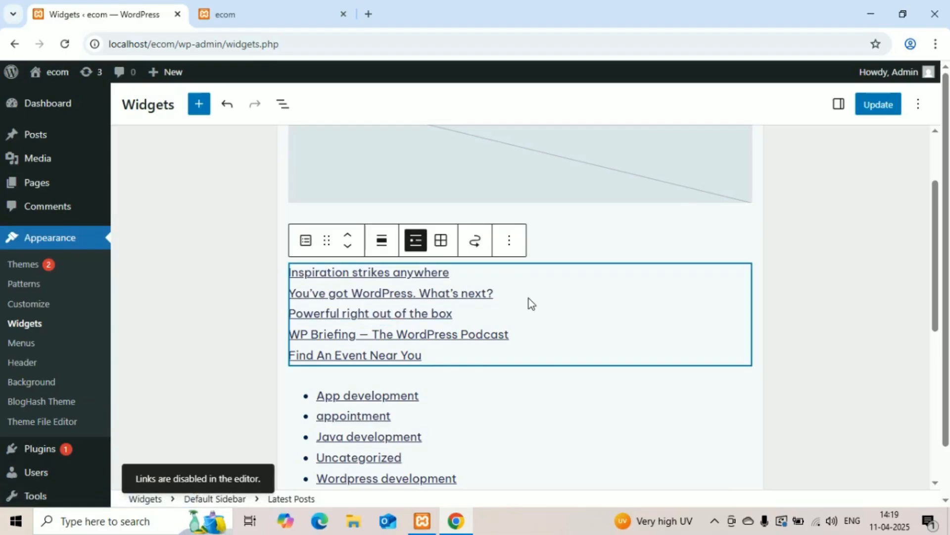
pyautogui.moveTo(531, 303); pyautogui.dragTo(533, 427)
pyautogui.click(800, 346)
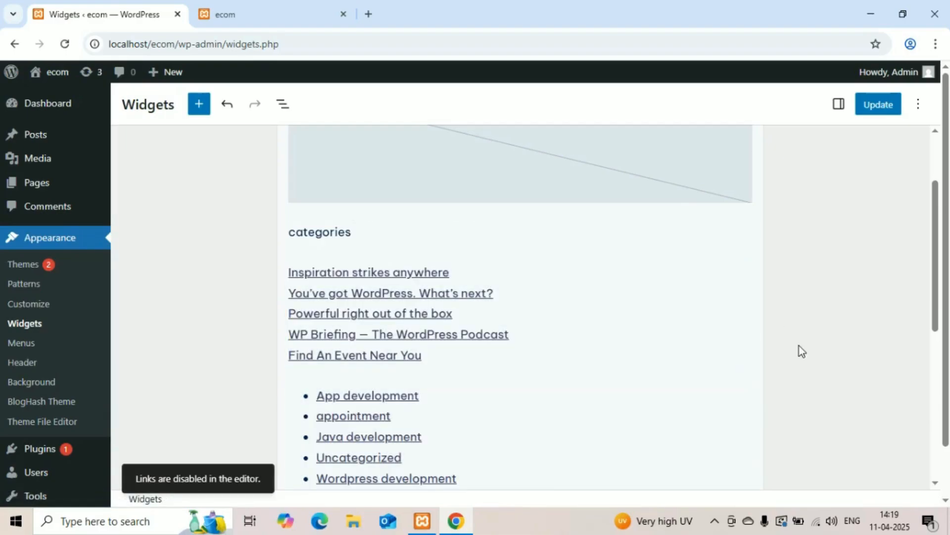
pyautogui.scroll(-3, 562, 433)
pyautogui.scroll(2, 563, 432)
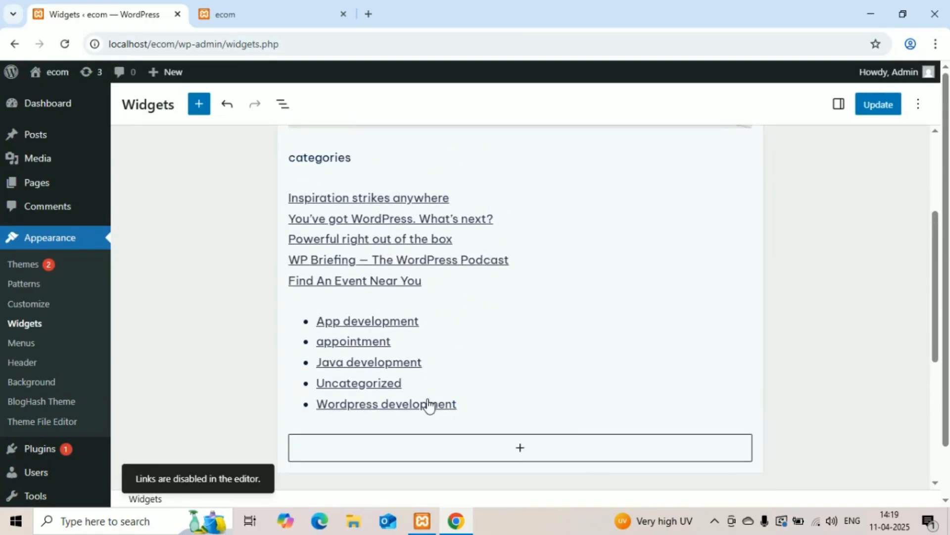
pyautogui.moveTo(429, 403); pyautogui.dragTo(428, 249)
# Step: Move the Latest Posts block down one place so it follows the Categories List in the Default Sidebar
pyautogui.click(428, 250)
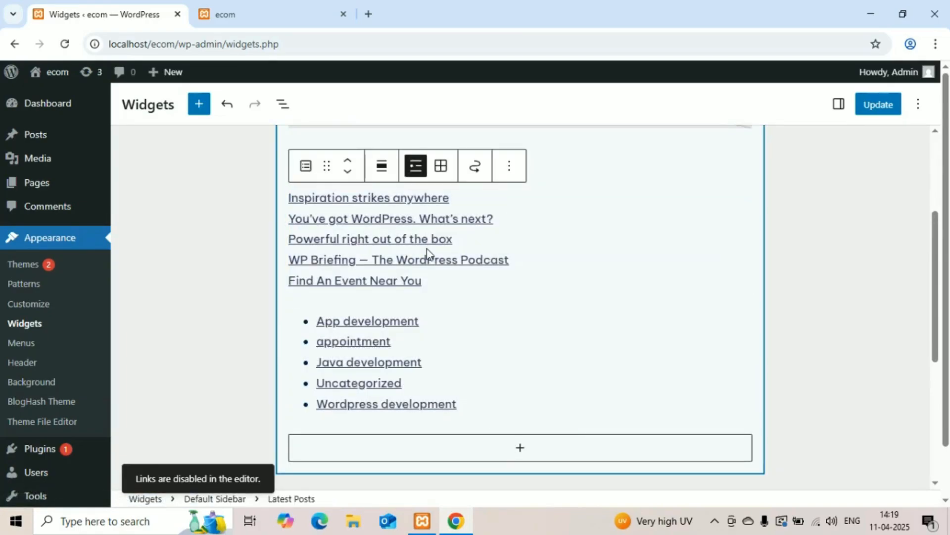
pyautogui.click(511, 166)
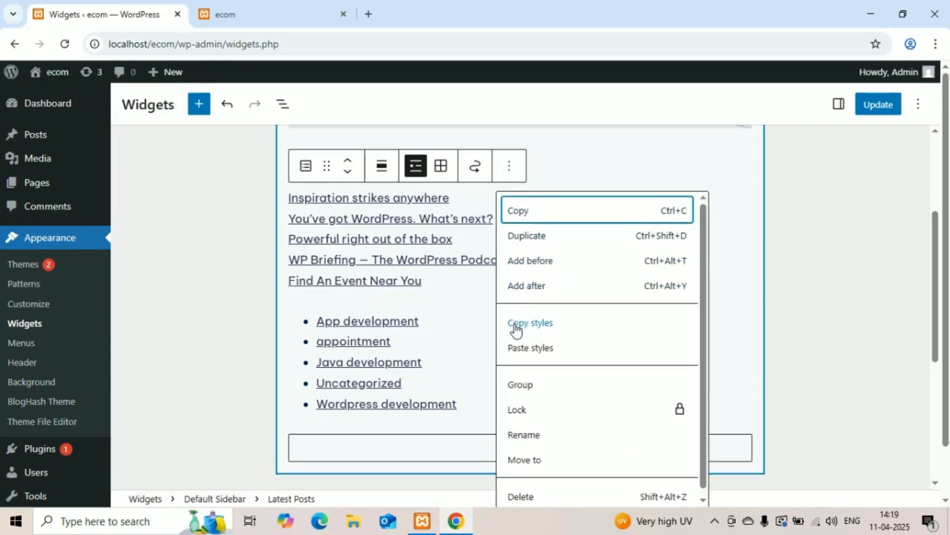
pyautogui.click(392, 293)
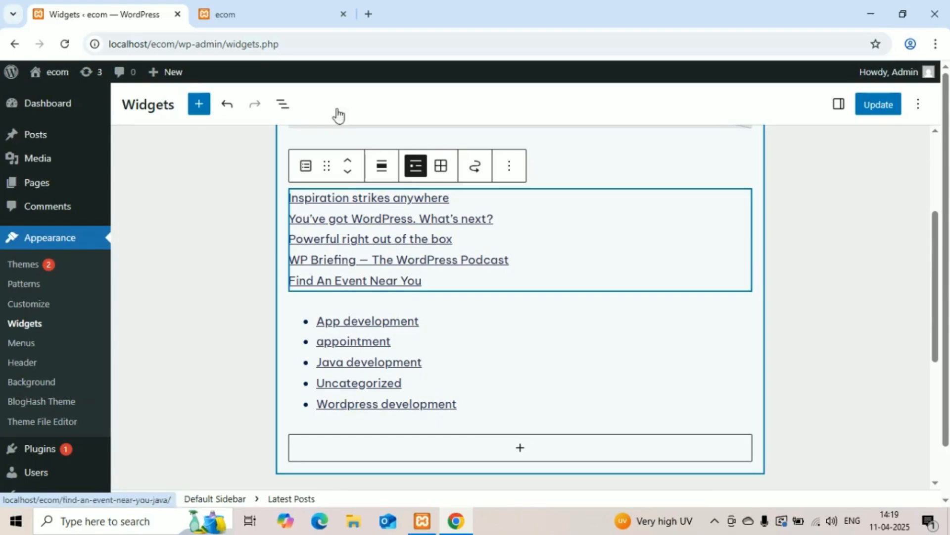
pyautogui.click(348, 174)
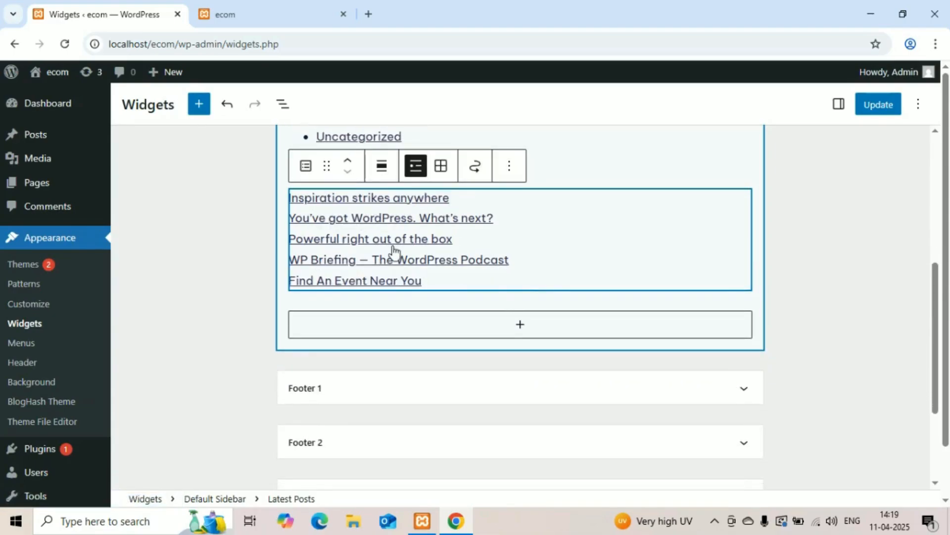
pyautogui.scroll(3, 392, 250)
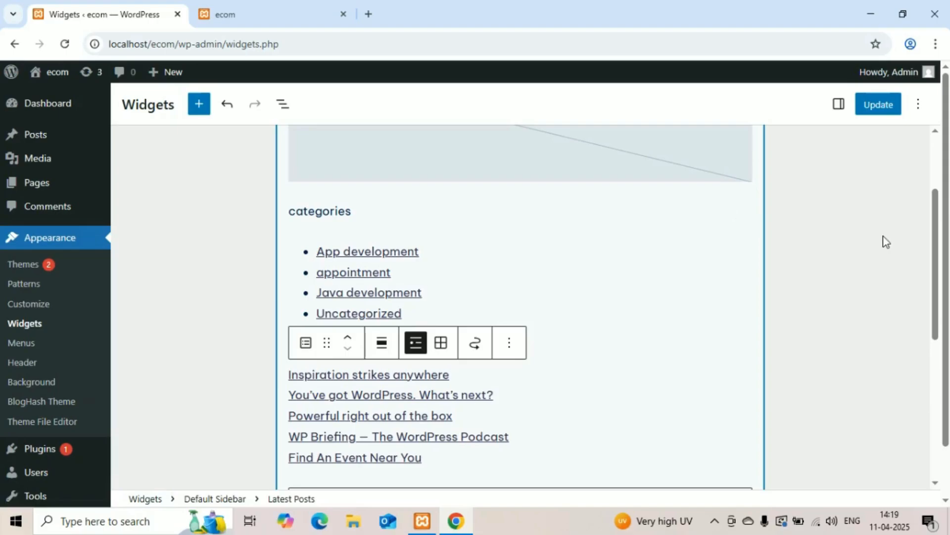
pyautogui.click(886, 242)
pyautogui.click(385, 310)
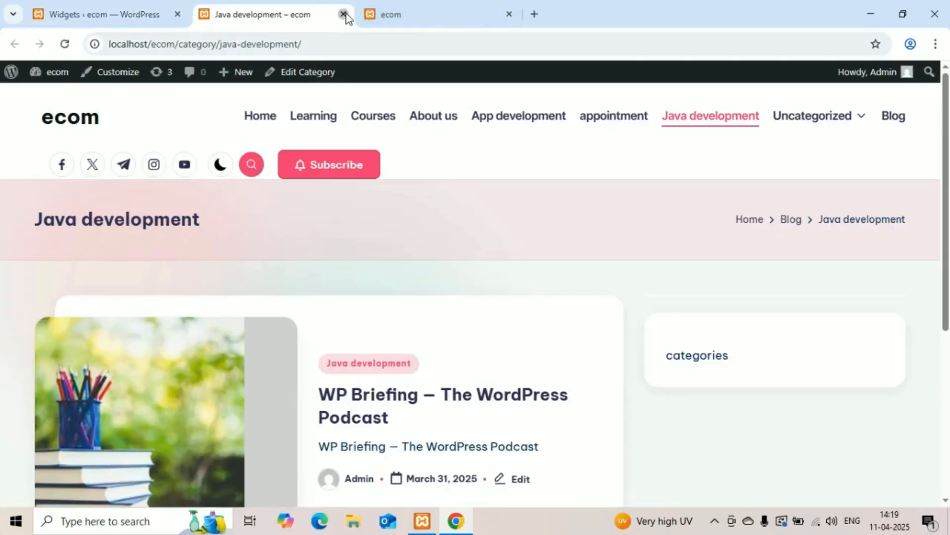
pyautogui.click(344, 15)
# Step: Check the block order in the Default Sidebar and save the widget changes
pyautogui.click(533, 286)
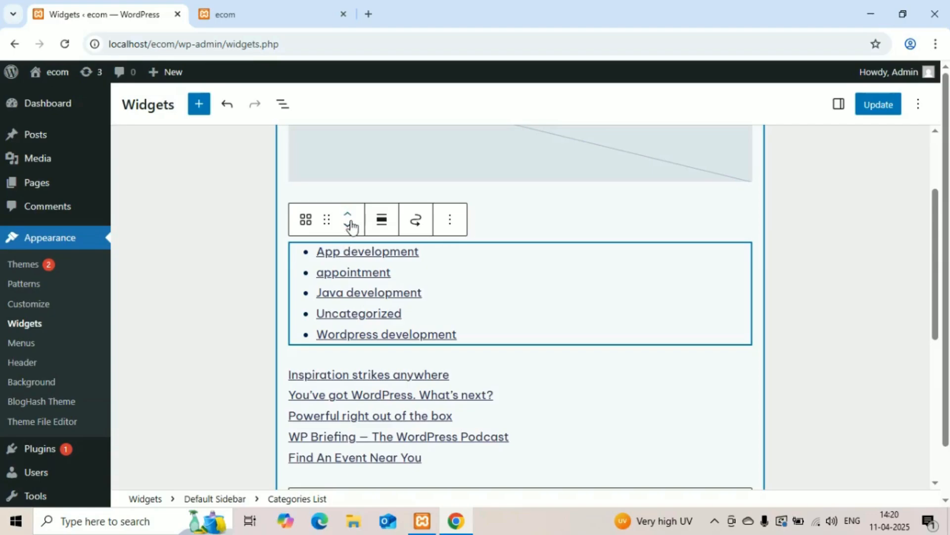
pyautogui.scroll(-4, 360, 403)
pyautogui.scroll(7, 360, 404)
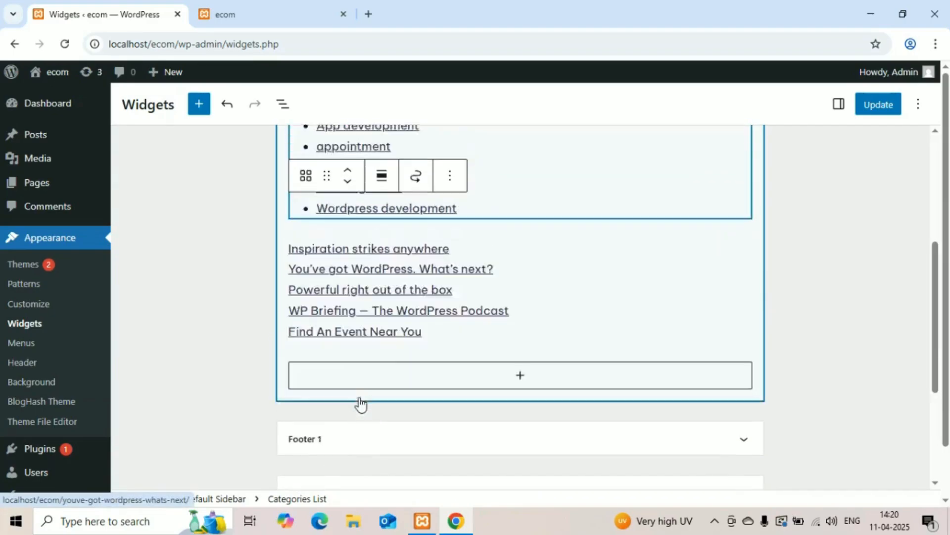
pyautogui.click(869, 105)
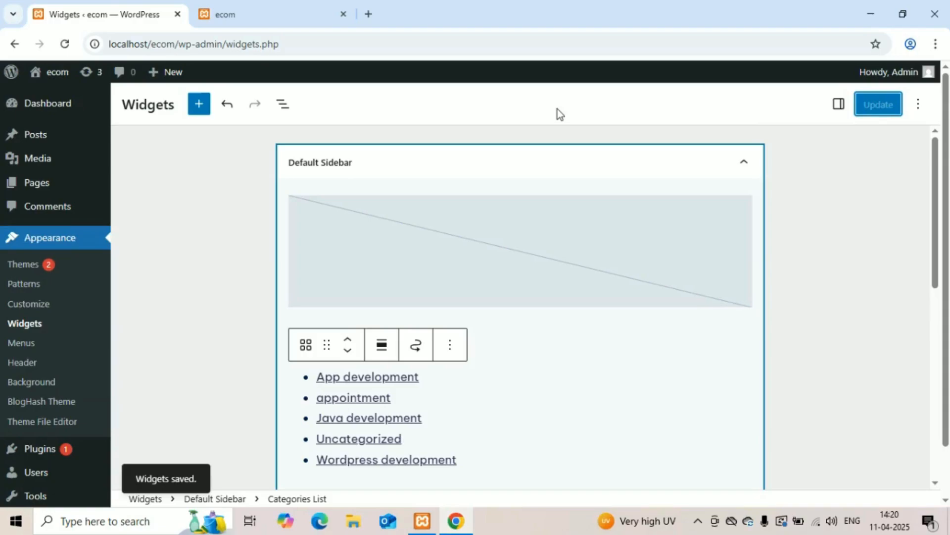
# Step: Reload the ecom front page and examine the categories list and latest posts in its sidebar
pyautogui.click(245, 6)
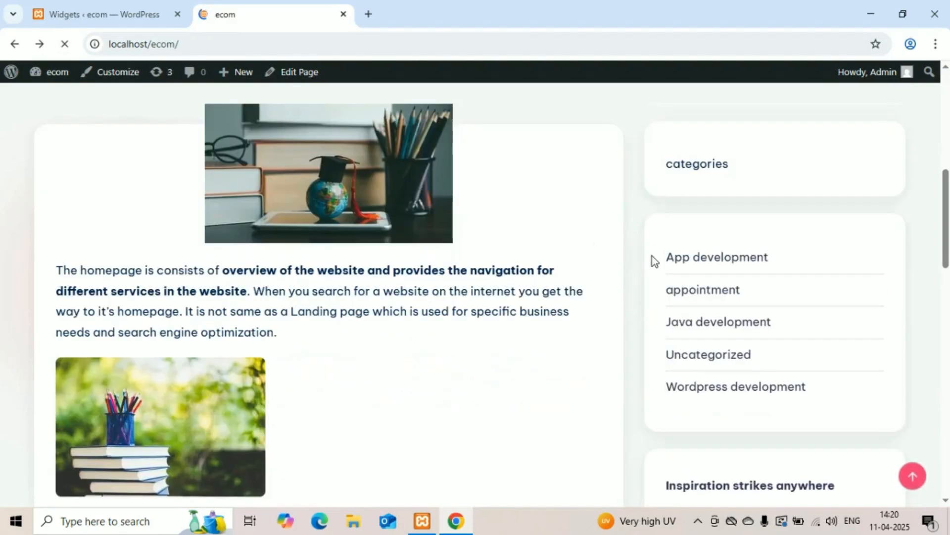
pyautogui.scroll(-1, 698, 323)
pyautogui.scroll(5, 698, 322)
pyautogui.scroll(-5, 698, 323)
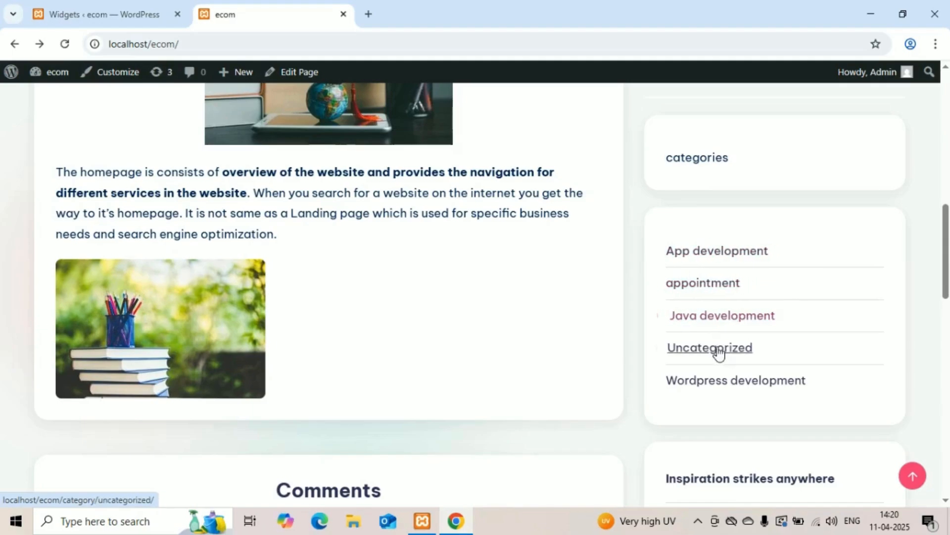
pyautogui.scroll(-2, 723, 403)
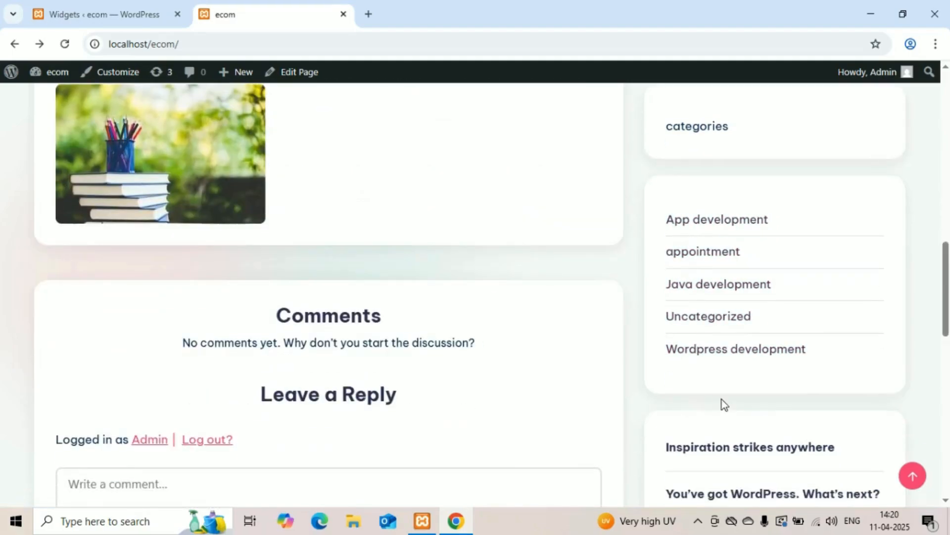
pyautogui.scroll(1, 724, 403)
pyautogui.scroll(-5, 722, 400)
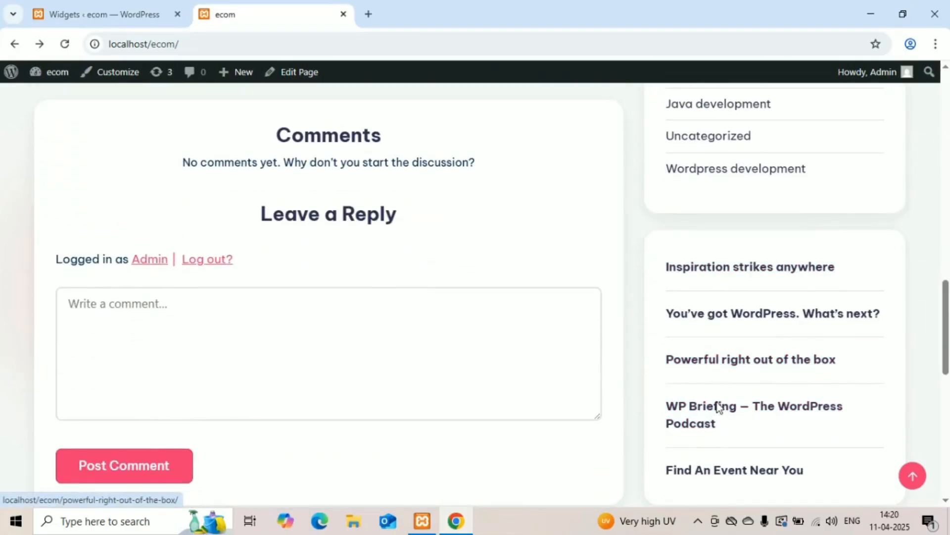
# Step: Look over the sidebar's categories list and the latest posts beneath it on the front page
pyautogui.scroll(-3, 726, 449)
pyautogui.scroll(12, 725, 453)
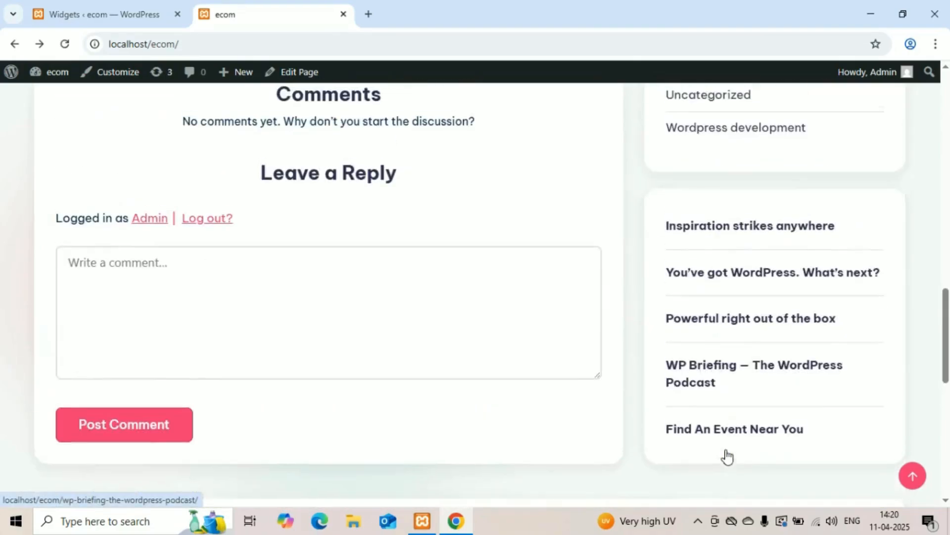
pyautogui.scroll(-20, 729, 455)
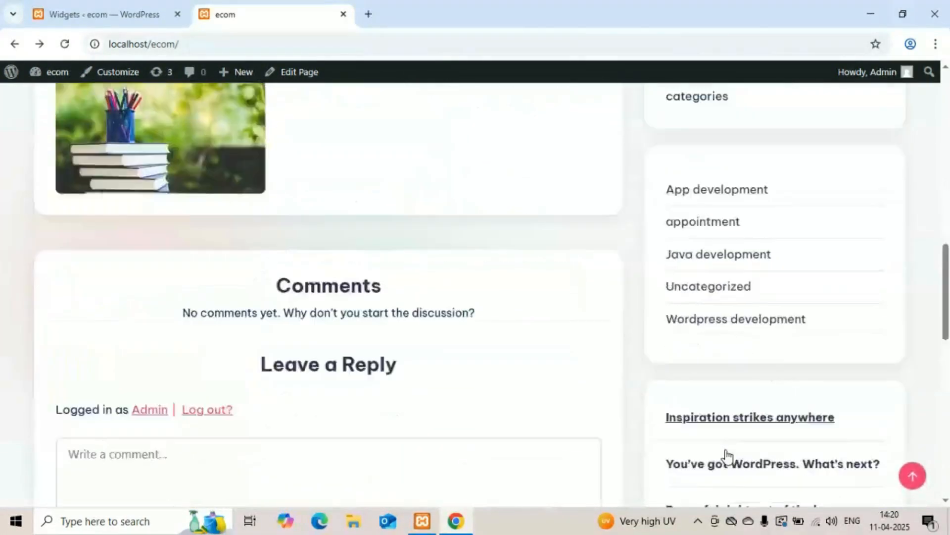
pyautogui.scroll(13, 729, 454)
pyautogui.scroll(10, 726, 449)
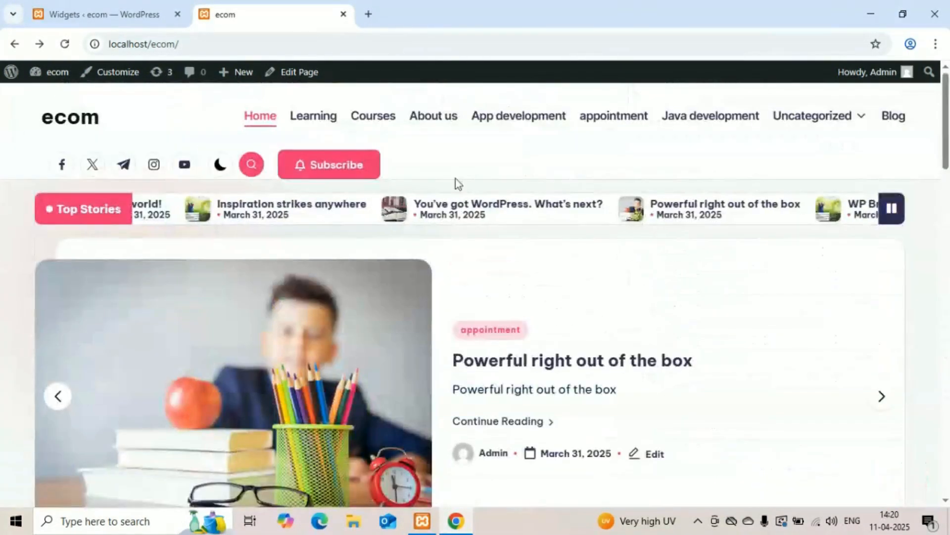
# Step: Return to the Widgets editor, add an Image block below the latest posts in the Default Sidebar, and start a file upload for it
pyautogui.click(162, 11)
pyautogui.scroll(-4, 457, 420)
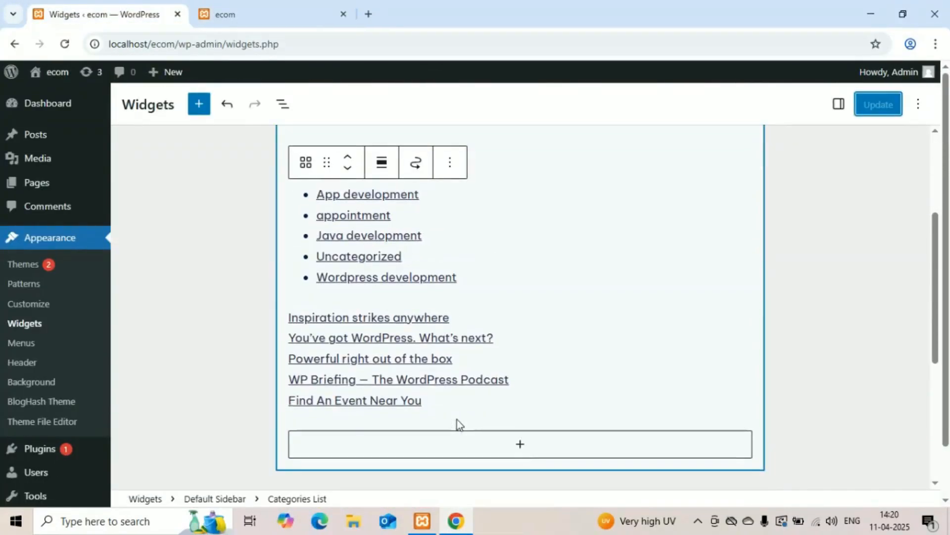
pyautogui.click(484, 449)
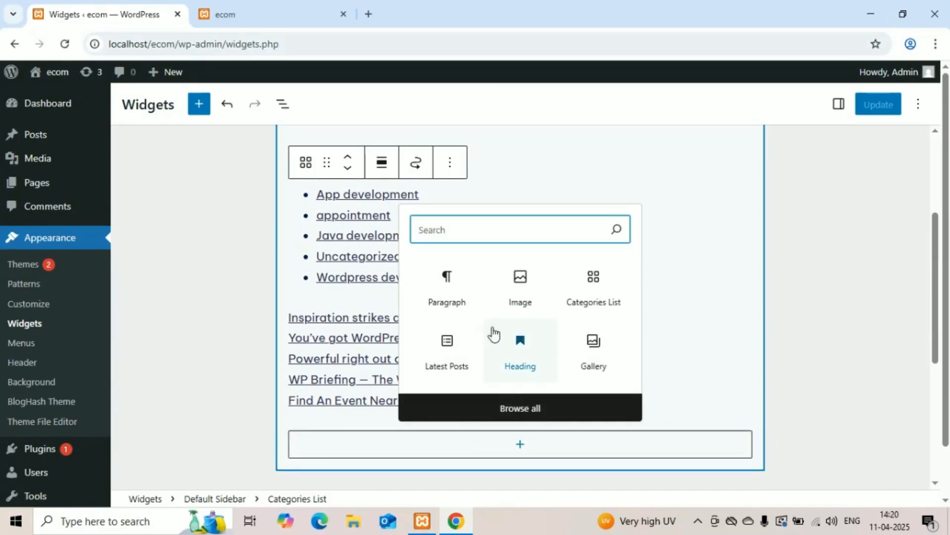
pyautogui.click(525, 291)
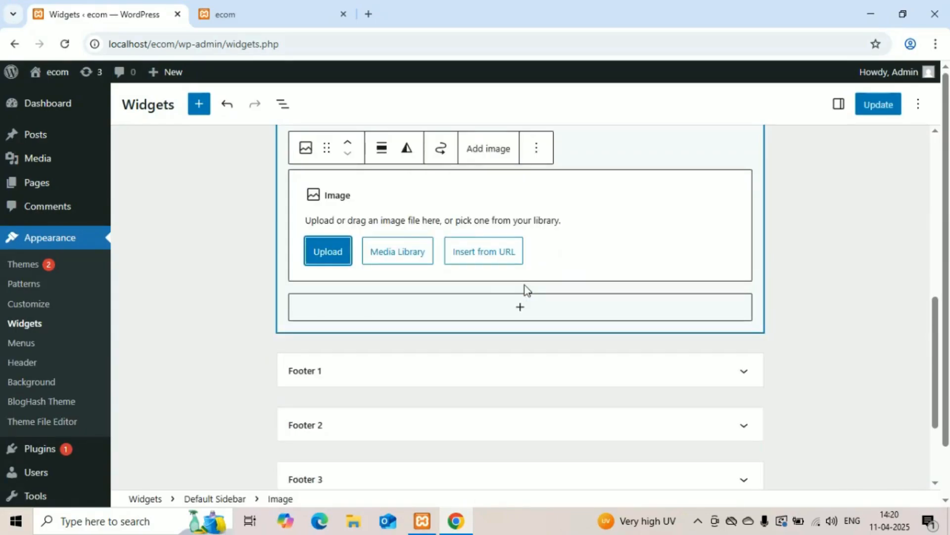
pyautogui.click(335, 255)
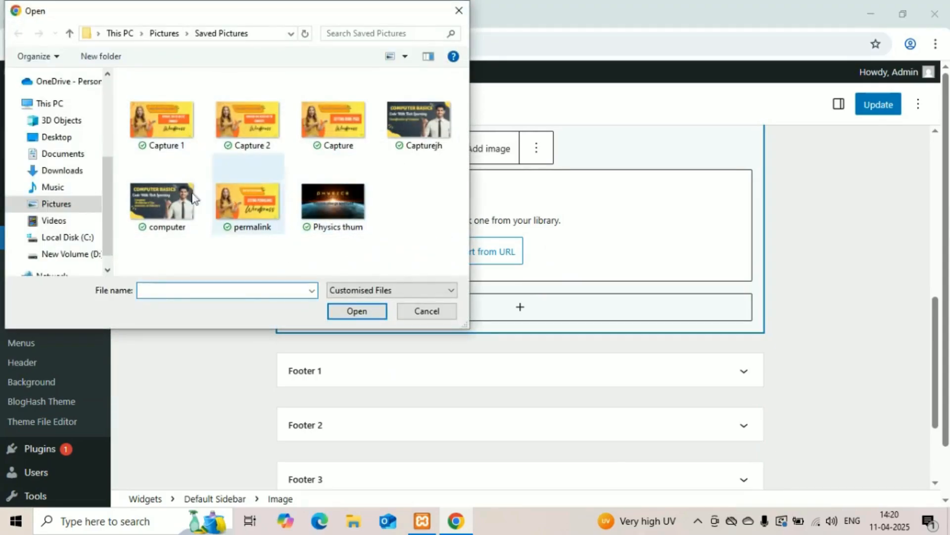
pyautogui.click(66, 204)
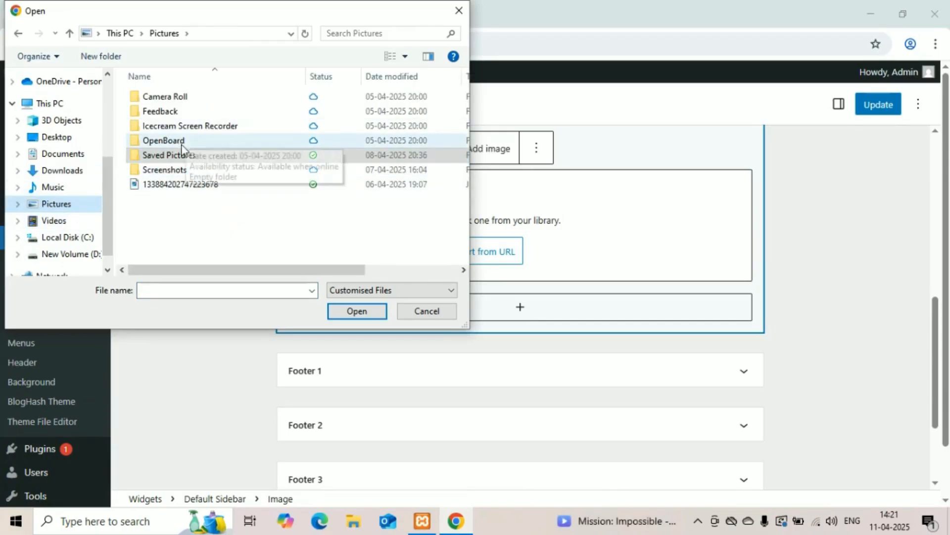
pyautogui.doubleClick(176, 167)
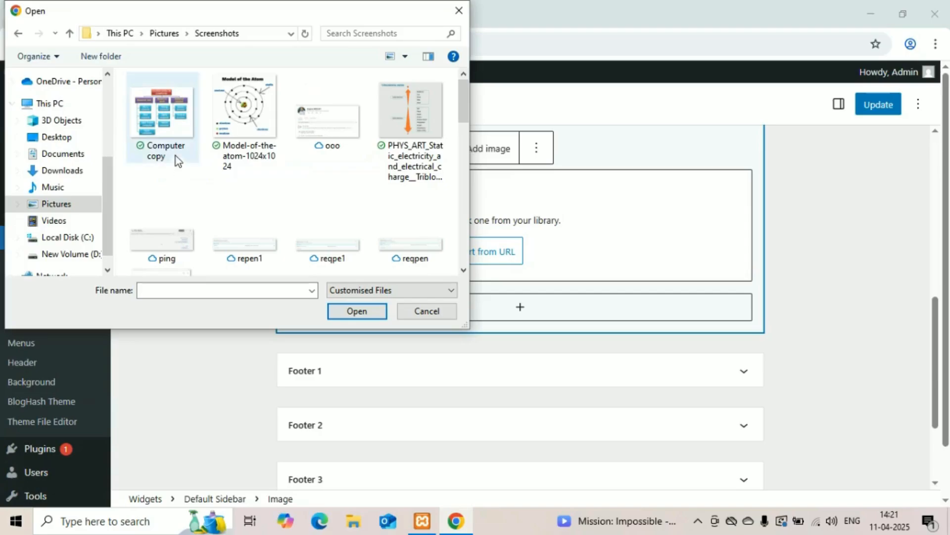
pyautogui.click(56, 204)
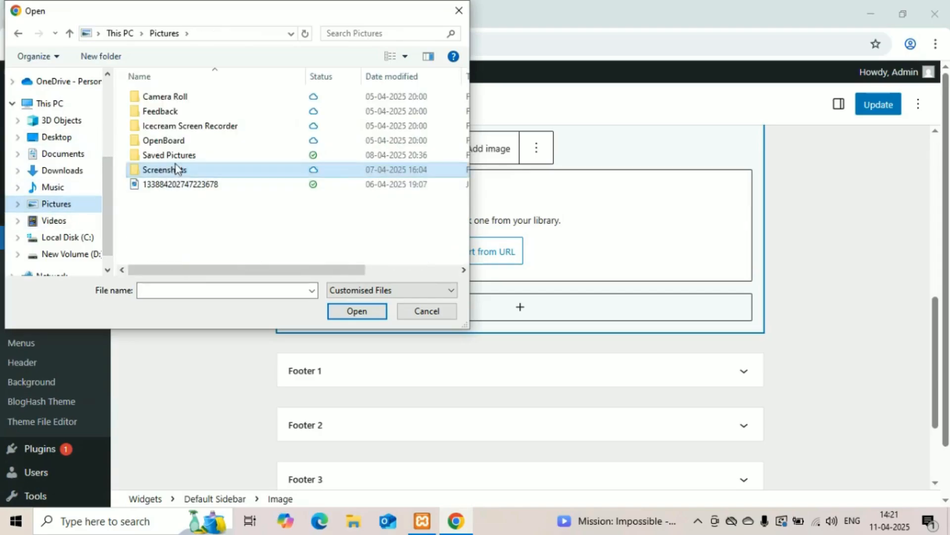
pyautogui.doubleClick(186, 97)
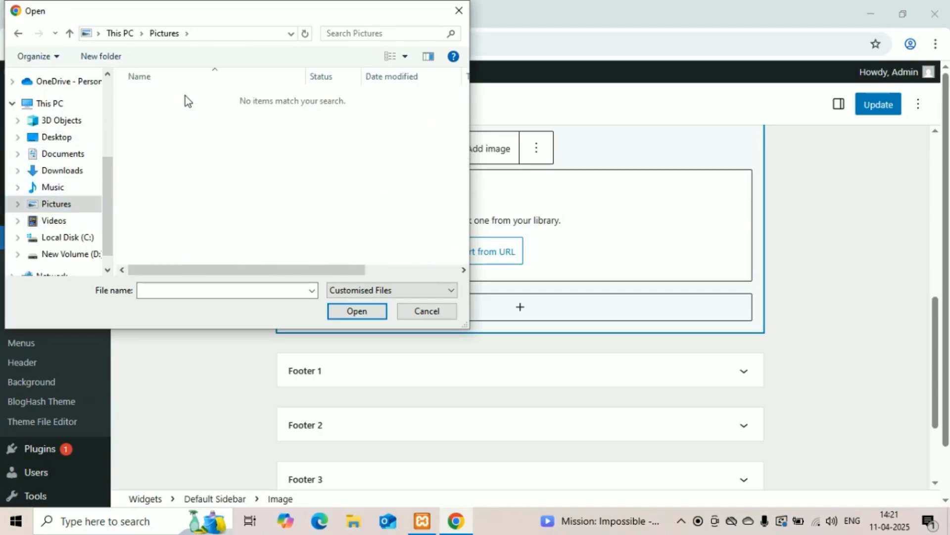
pyautogui.click(56, 204)
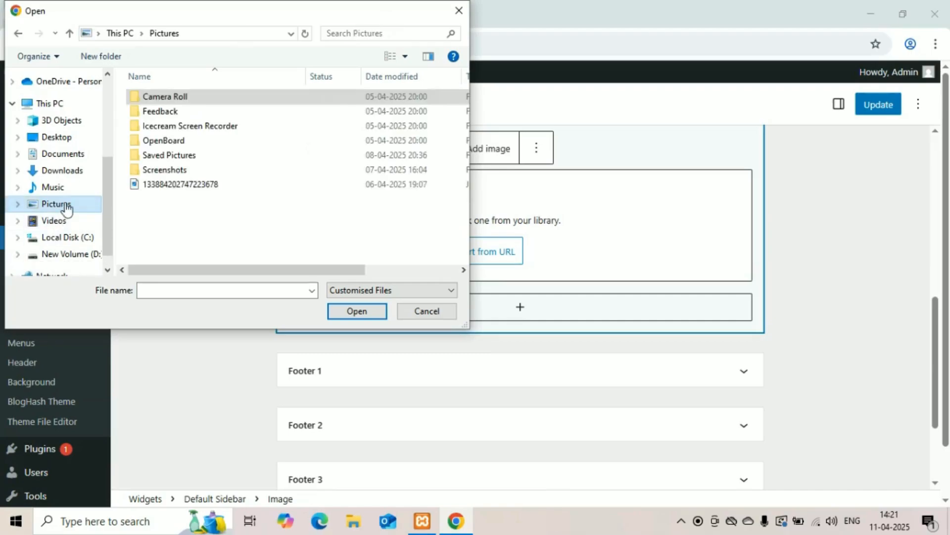
# Step: Upload the computer JPG file from the Downloads folder into the Image block and save the widget changes
pyautogui.click(48, 171)
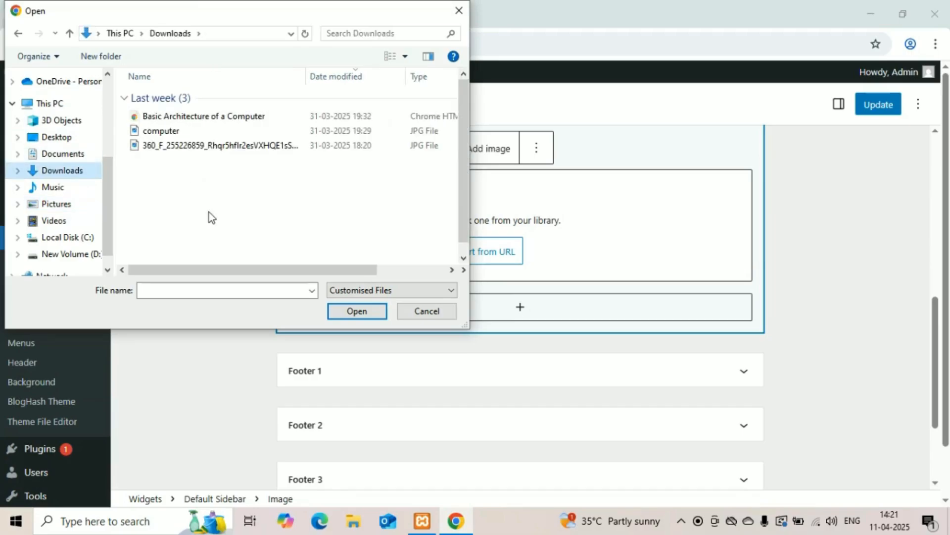
pyautogui.doubleClick(197, 133)
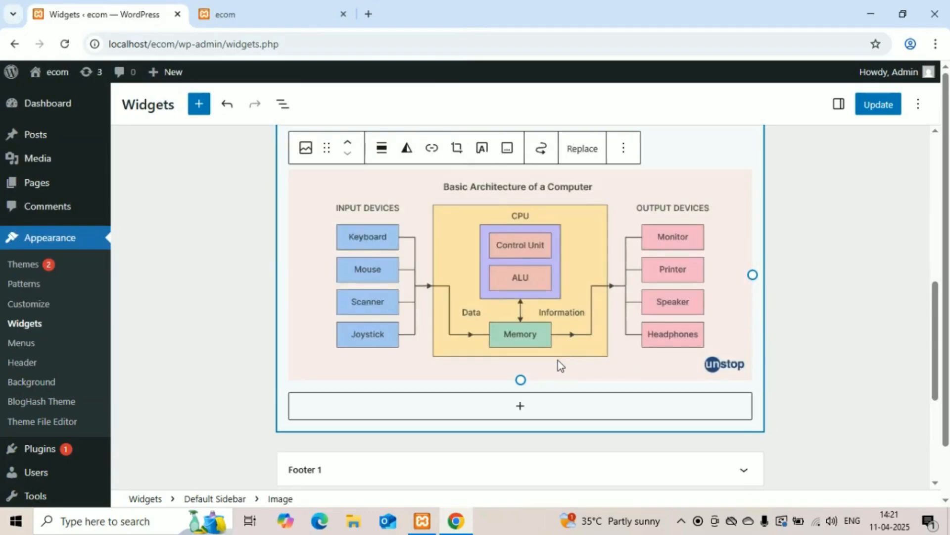
pyautogui.scroll(4, 558, 360)
pyautogui.scroll(-6, 557, 360)
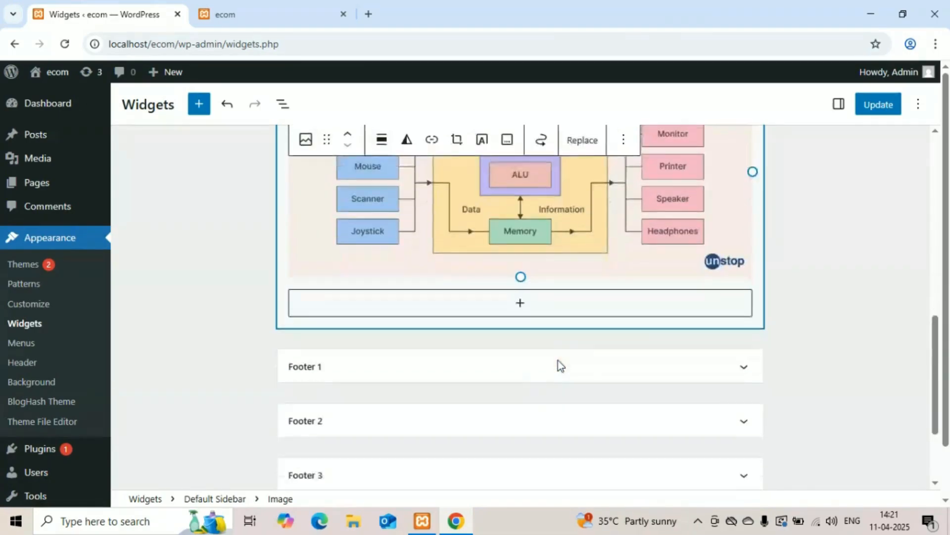
pyautogui.click(869, 106)
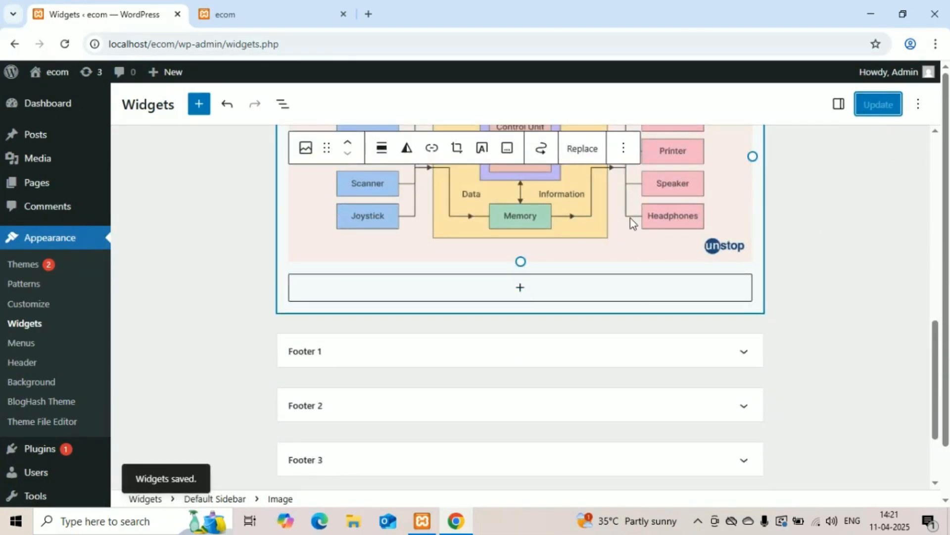
# Step: Reload the ecom front page and examine the sidebar from the categories list down to the computer architecture image
pyautogui.click(224, 9)
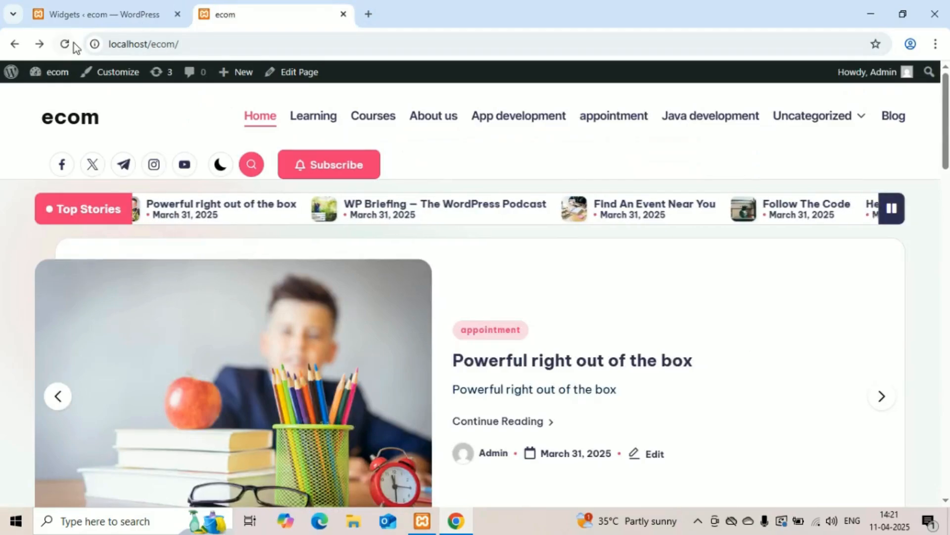
pyautogui.click(74, 43)
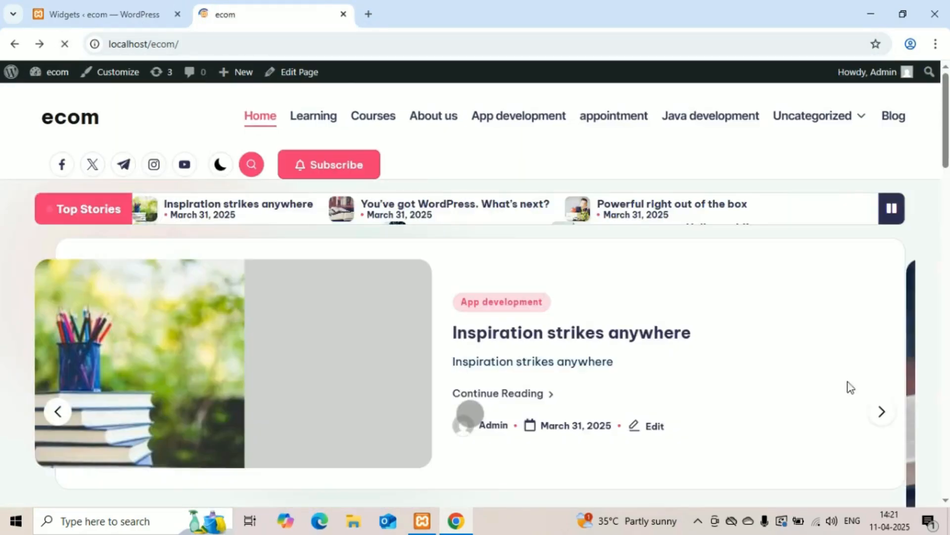
pyautogui.scroll(-2, 840, 435)
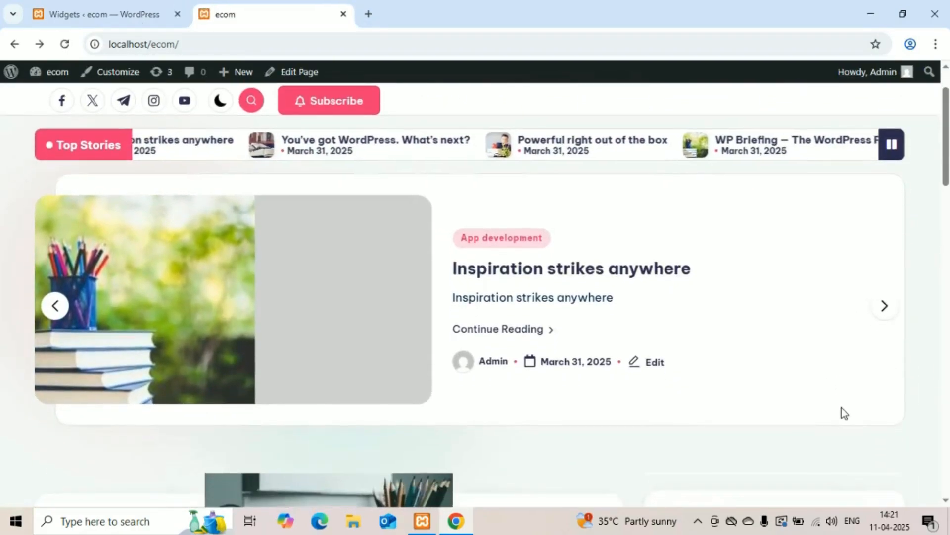
pyautogui.scroll(-2, 842, 408)
pyautogui.scroll(-5, 841, 409)
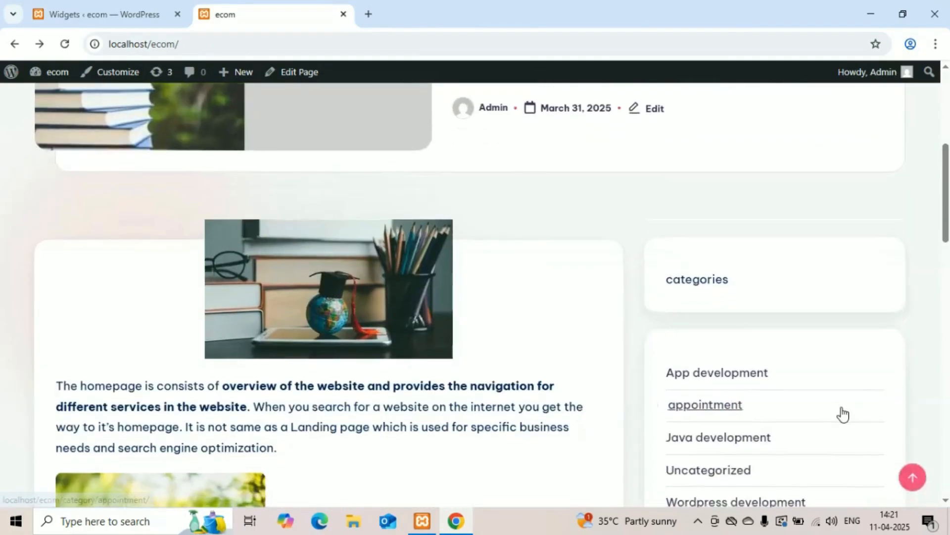
pyautogui.scroll(-10, 842, 408)
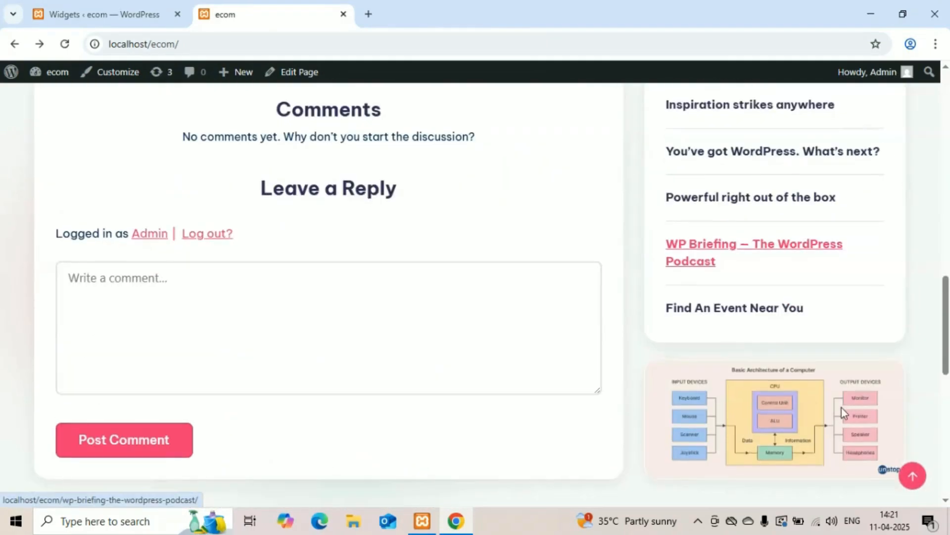
pyautogui.scroll(-3, 842, 408)
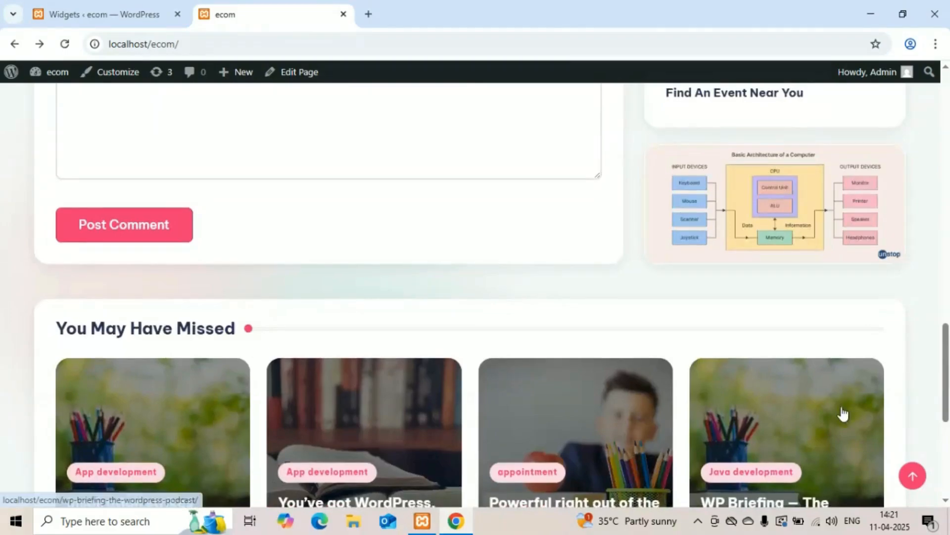
pyautogui.scroll(3, 842, 411)
pyautogui.scroll(20, 843, 412)
pyautogui.scroll(-17, 843, 413)
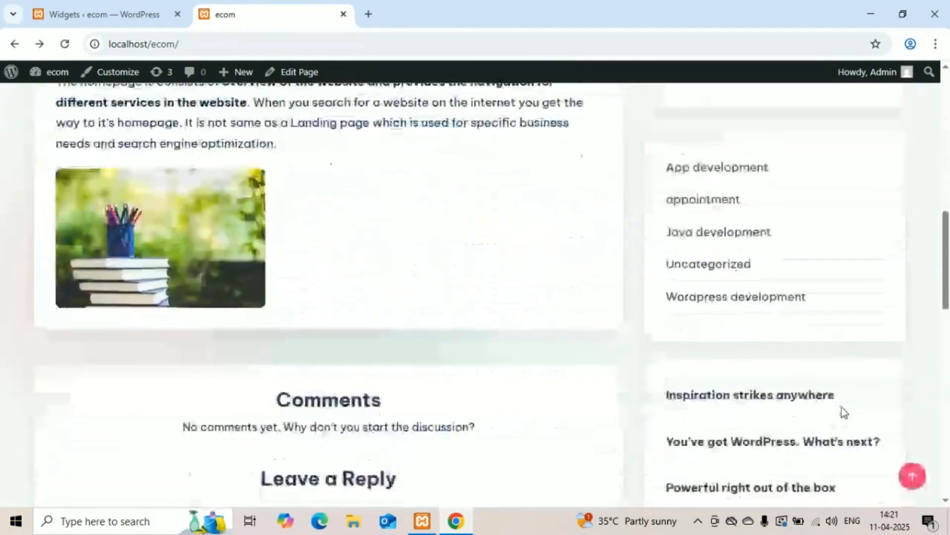
pyautogui.scroll(-7, 841, 407)
pyautogui.scroll(20, 841, 407)
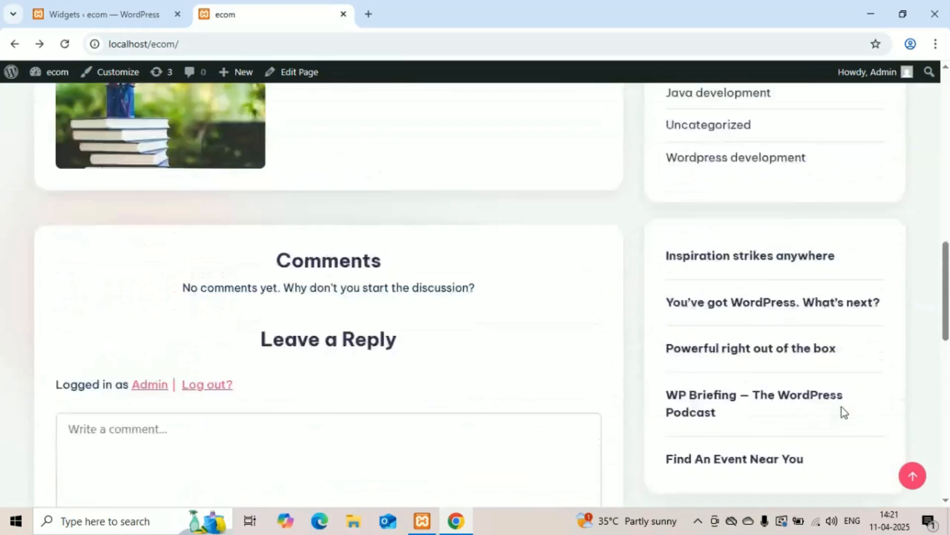
pyautogui.scroll(-12, 842, 407)
pyautogui.scroll(3, 841, 407)
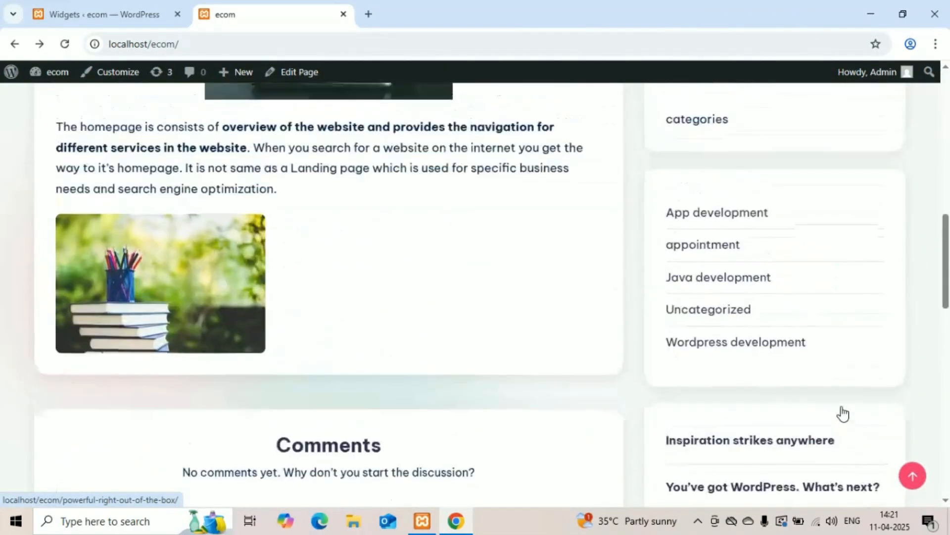
pyautogui.scroll(-4, 751, 299)
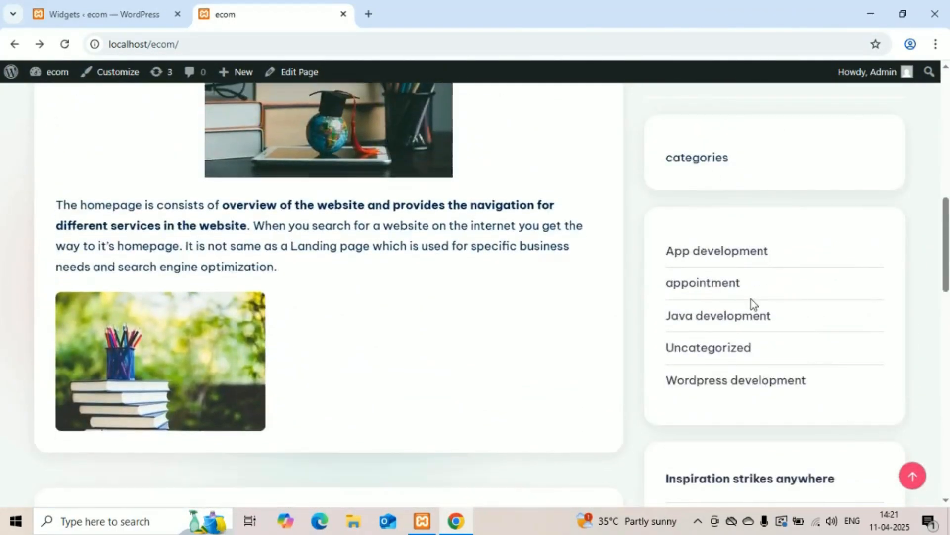
pyautogui.scroll(-5, 751, 299)
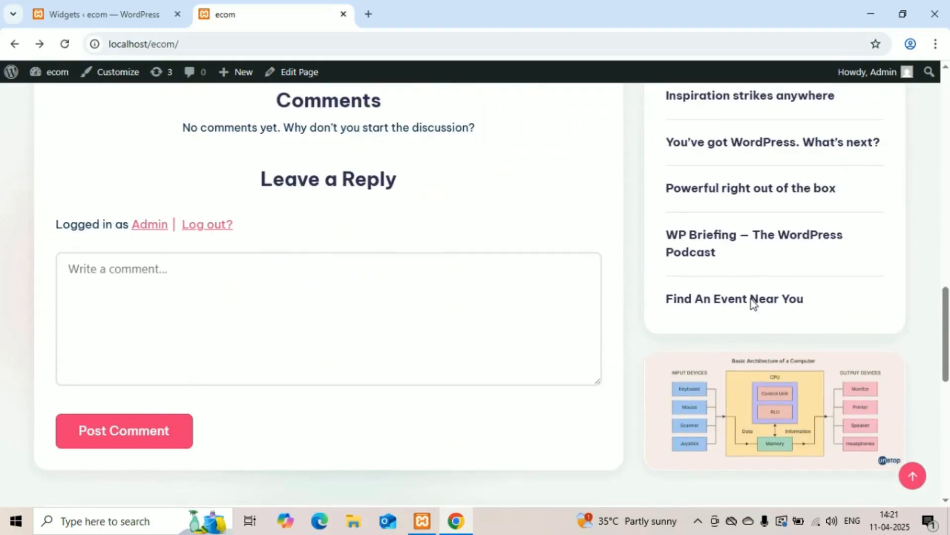
pyautogui.scroll(-3, 750, 299)
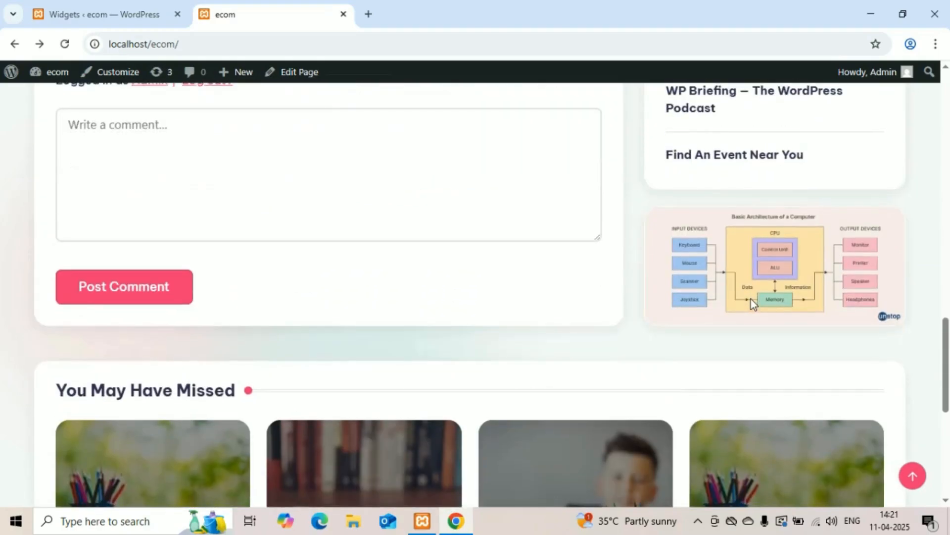
pyautogui.scroll(12, 768, 142)
pyautogui.scroll(8, 768, 142)
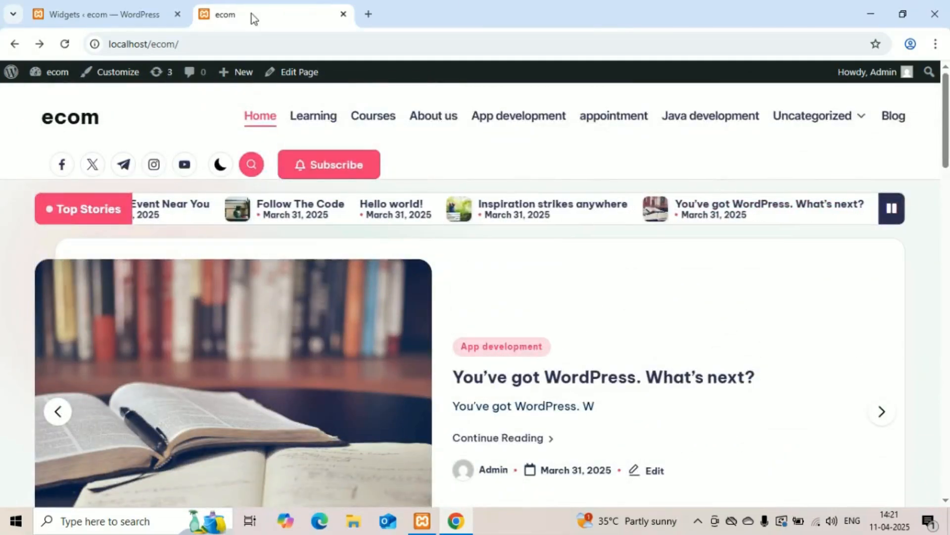
# Step: Add a Video block below the computer architecture image in the Default Sidebar and open its option for inserting from a URL
pyautogui.click(113, 8)
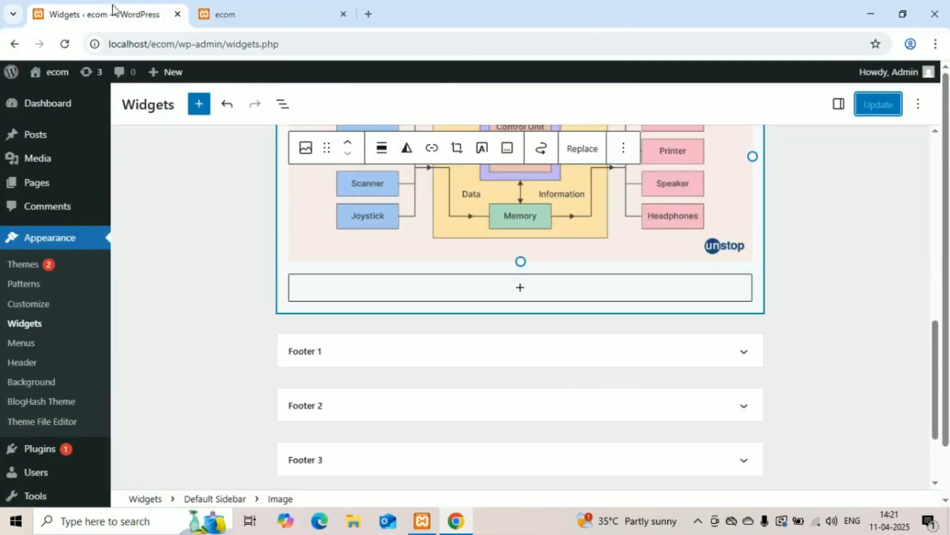
pyautogui.click(504, 299)
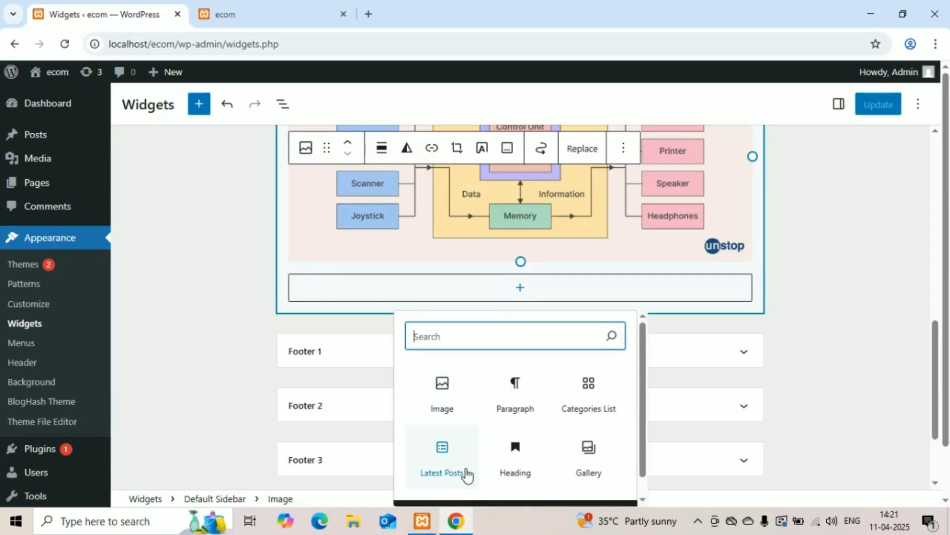
pyautogui.scroll(-1, 467, 475)
pyautogui.click(495, 495)
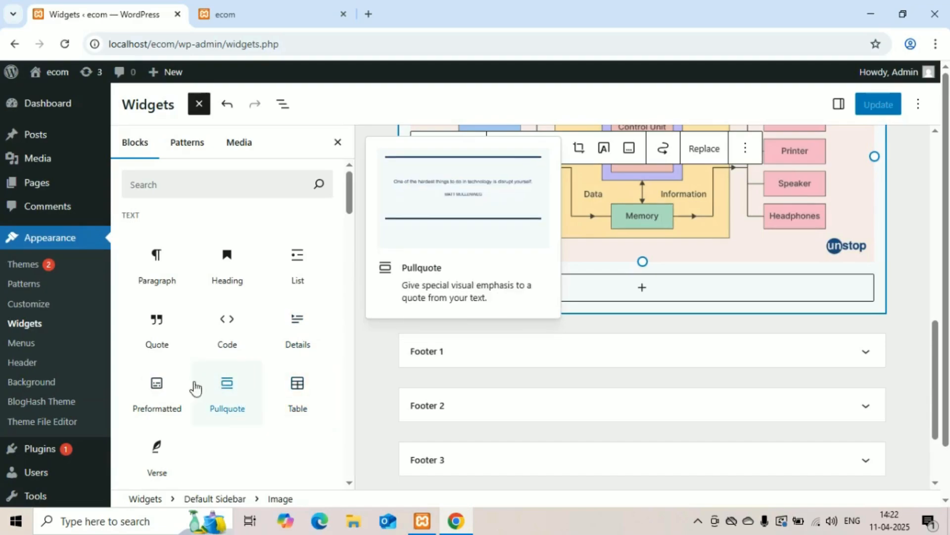
pyautogui.scroll(-6, 263, 404)
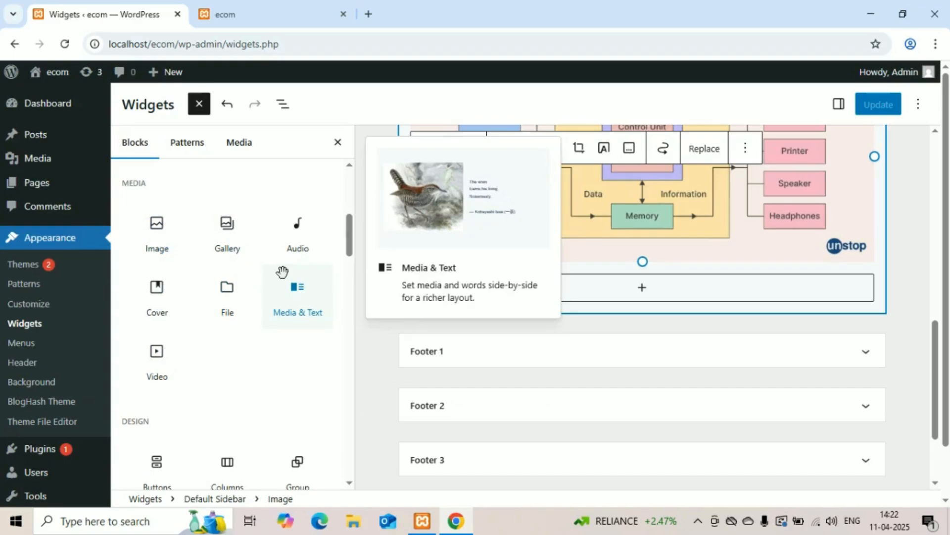
pyautogui.click(165, 358)
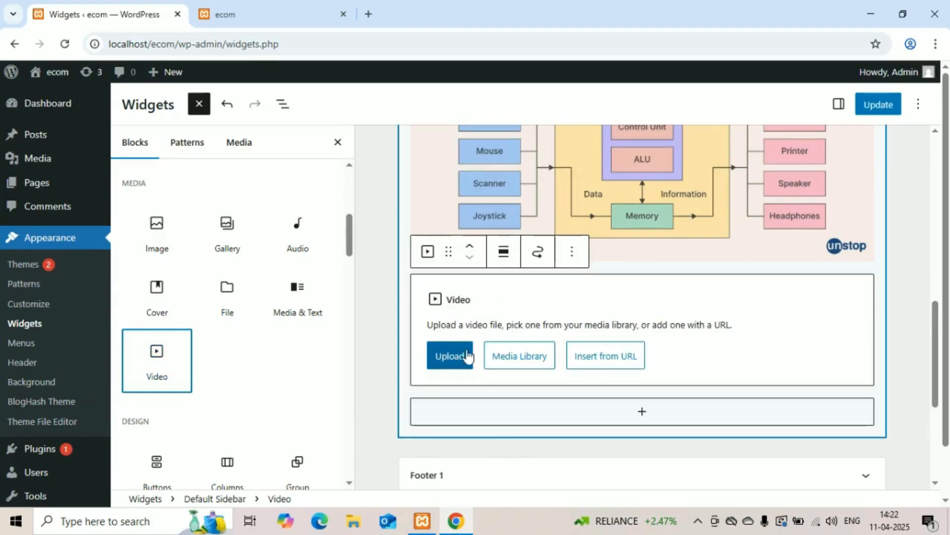
pyautogui.click(631, 363)
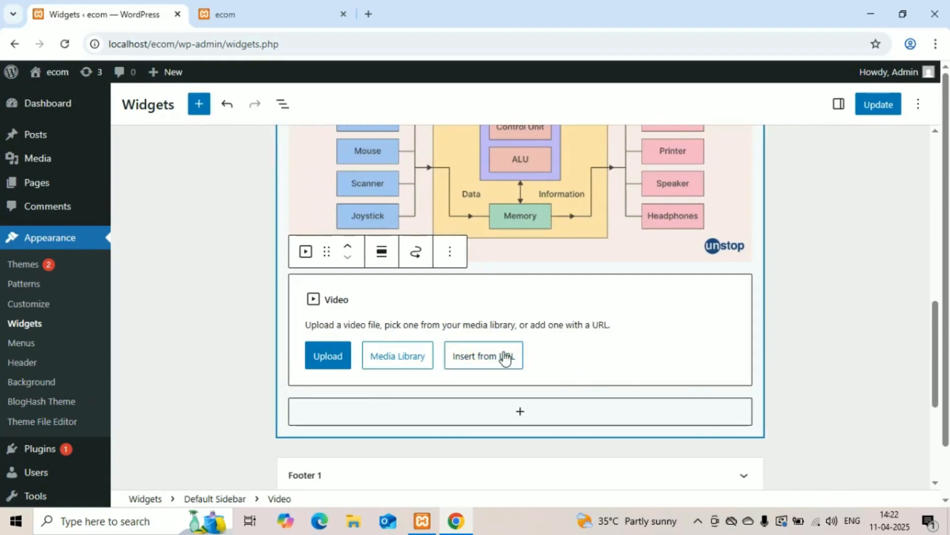
# Step: Open the Video block's URL field, load youtube.com in a new browser tab, and open the channel's own videos in YouTube Studio
pyautogui.click(505, 357)
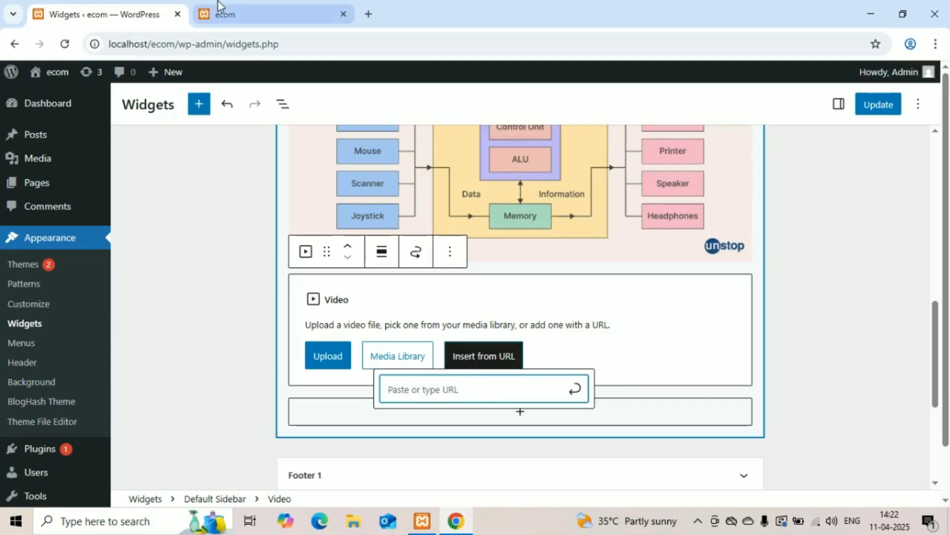
pyautogui.click(368, 15)
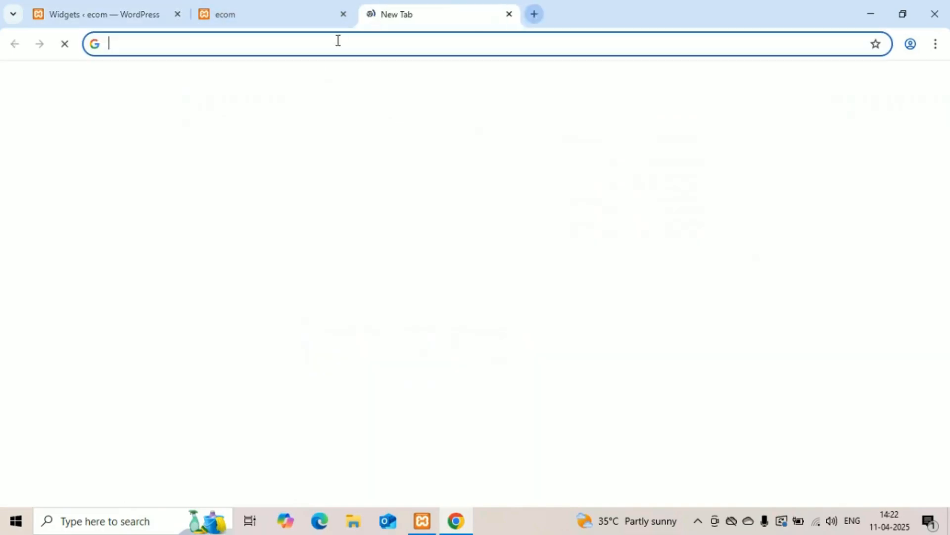
pyautogui.click(301, 42)
pyautogui.write('y')
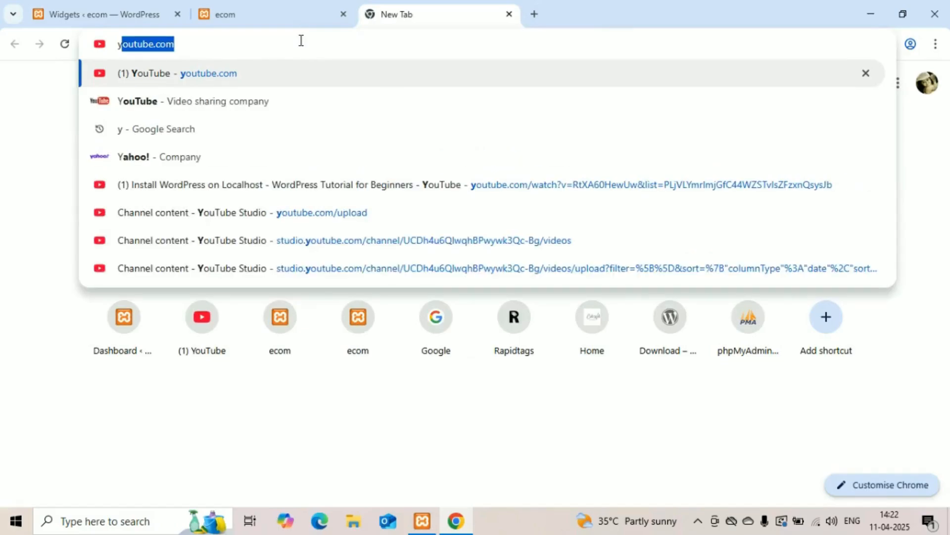
pyautogui.press('Return')
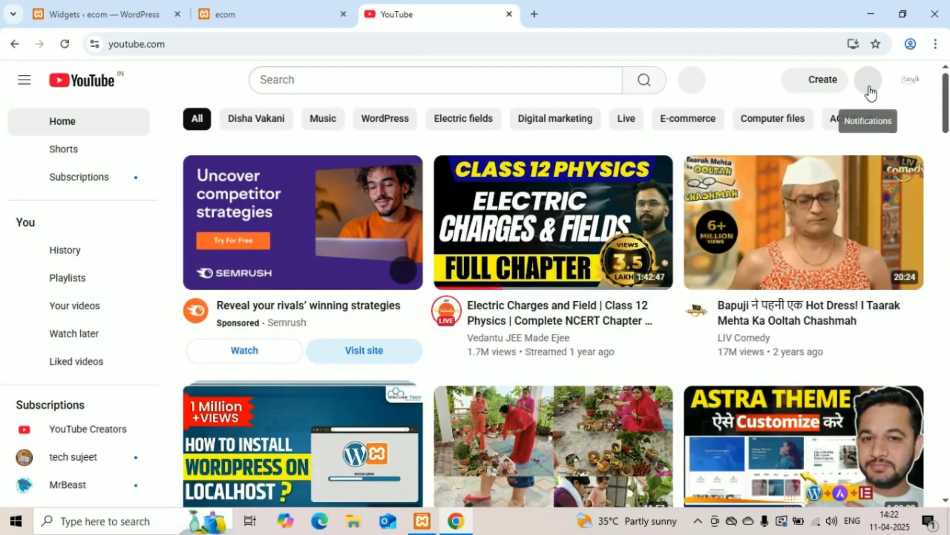
pyautogui.click(869, 82)
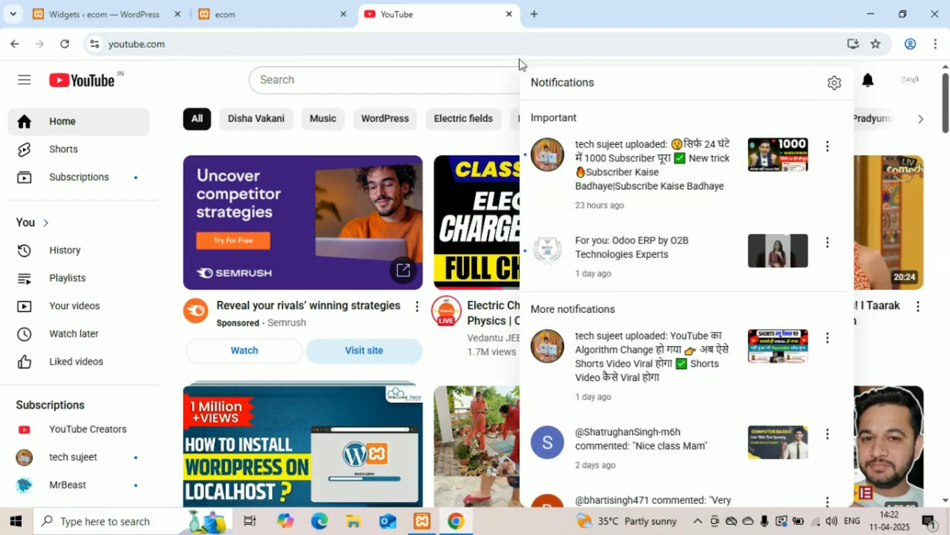
pyautogui.click(66, 306)
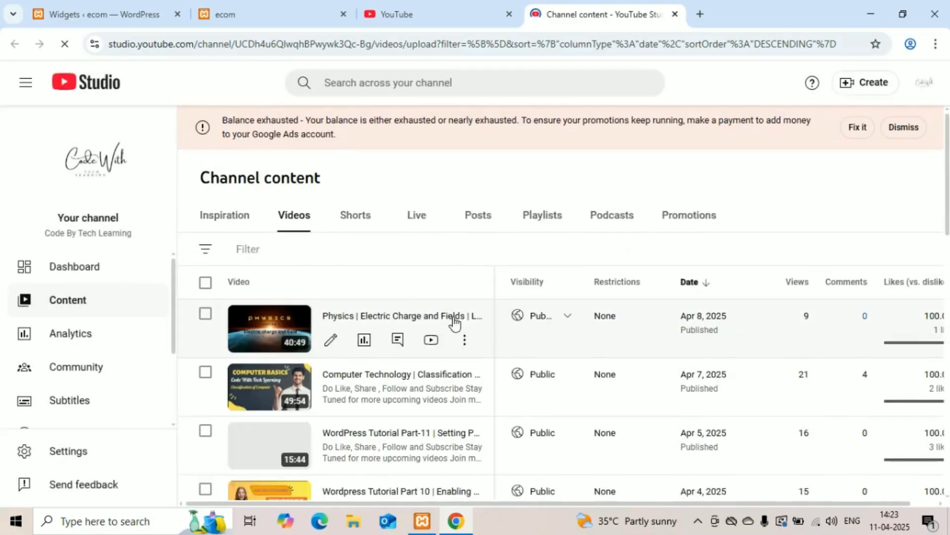
# Step: Copy the link of the Physics Electric Charge and Fields Lecture-1 video, enter it in the Video block's URL field, and save the widgets
pyautogui.click(465, 340)
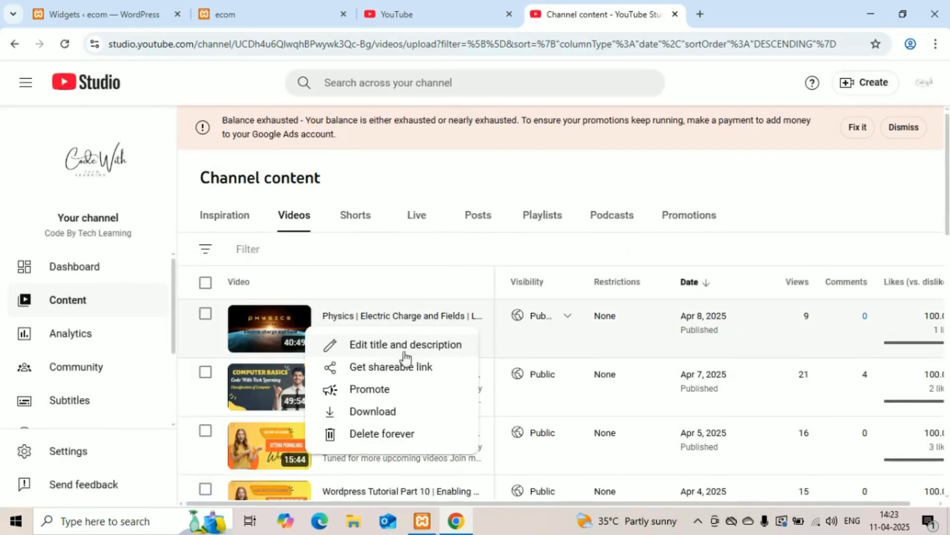
pyautogui.click(265, 320)
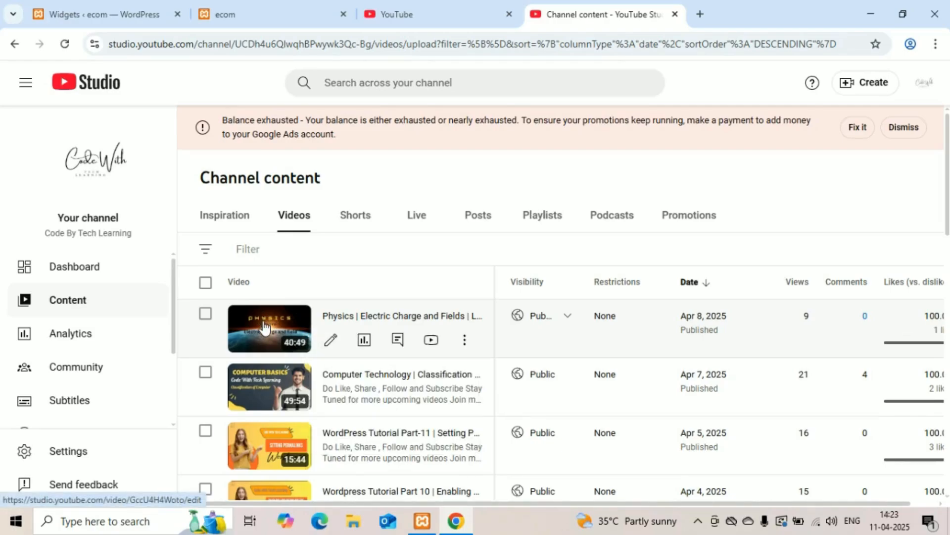
pyautogui.click(264, 326)
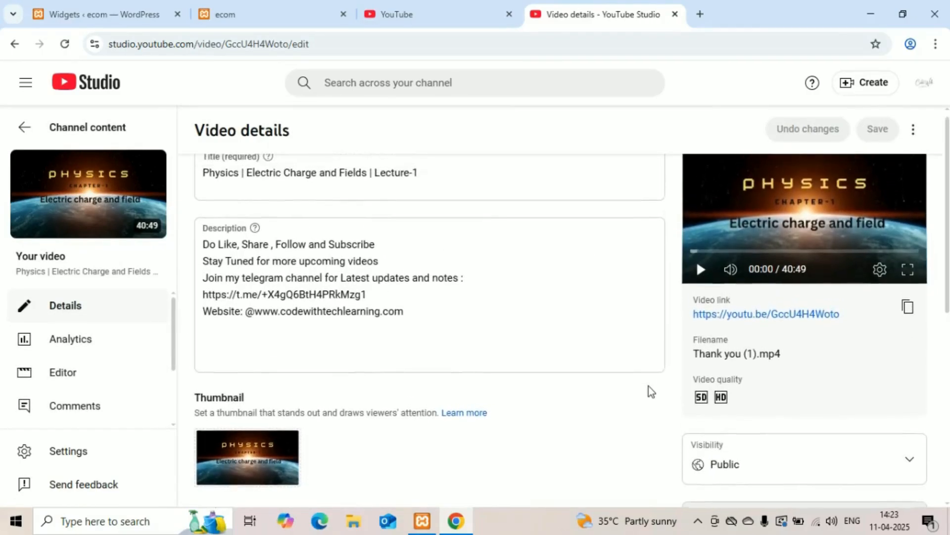
pyautogui.click(906, 308)
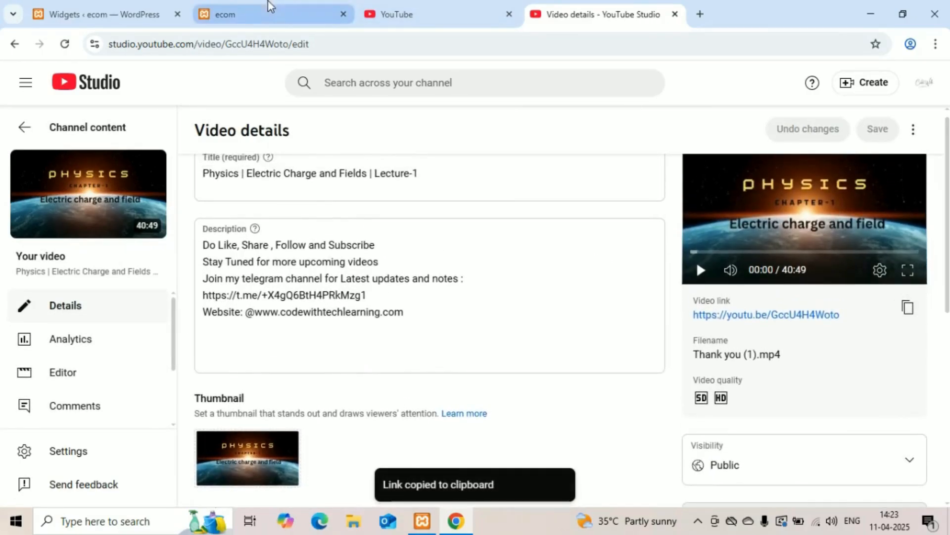
pyautogui.click(110, 6)
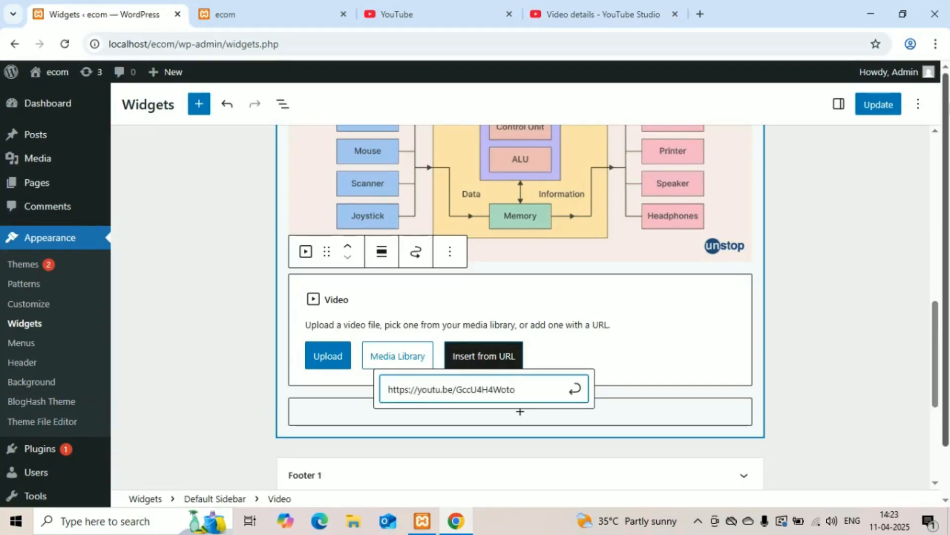
pyautogui.click(886, 107)
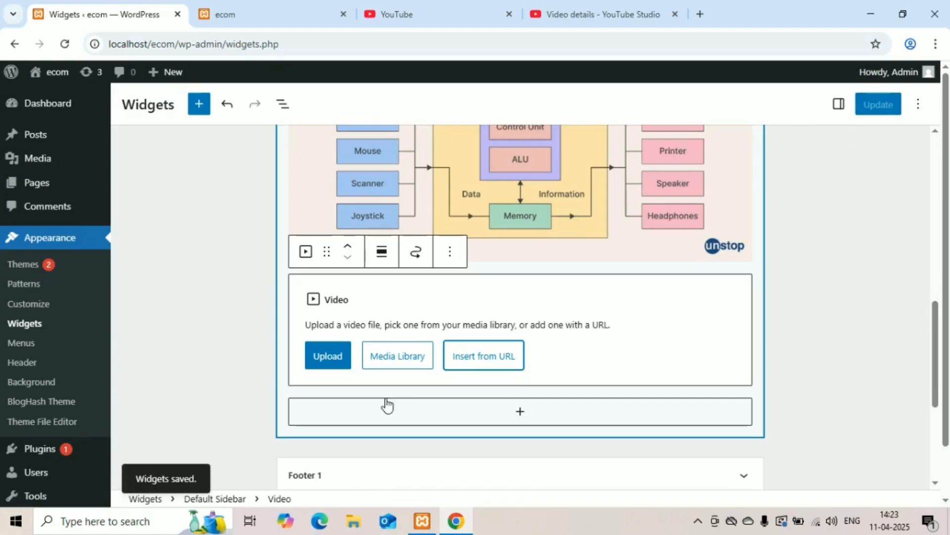
# Step: Reload the ecom front page and examine the sidebar area below the computer architecture image
pyautogui.click(266, 7)
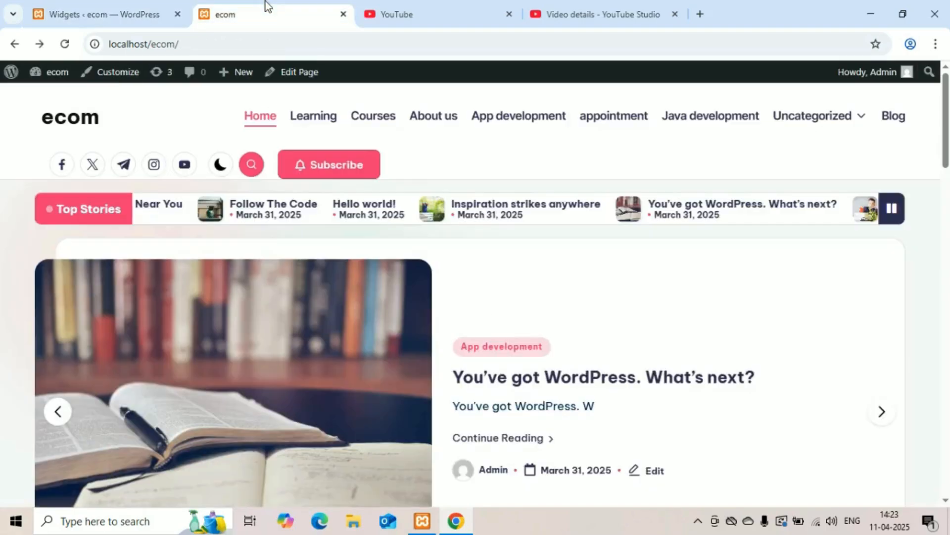
pyautogui.click(65, 44)
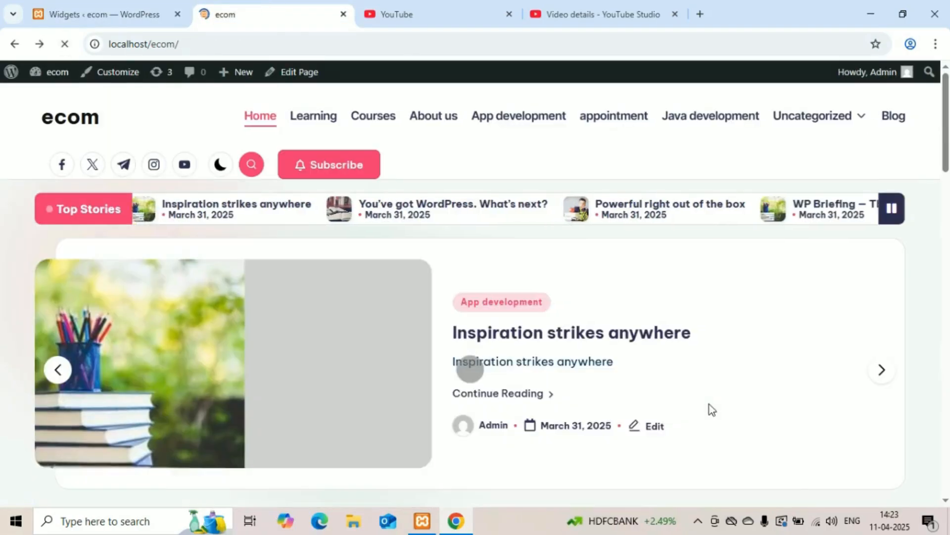
pyautogui.scroll(-15, 709, 405)
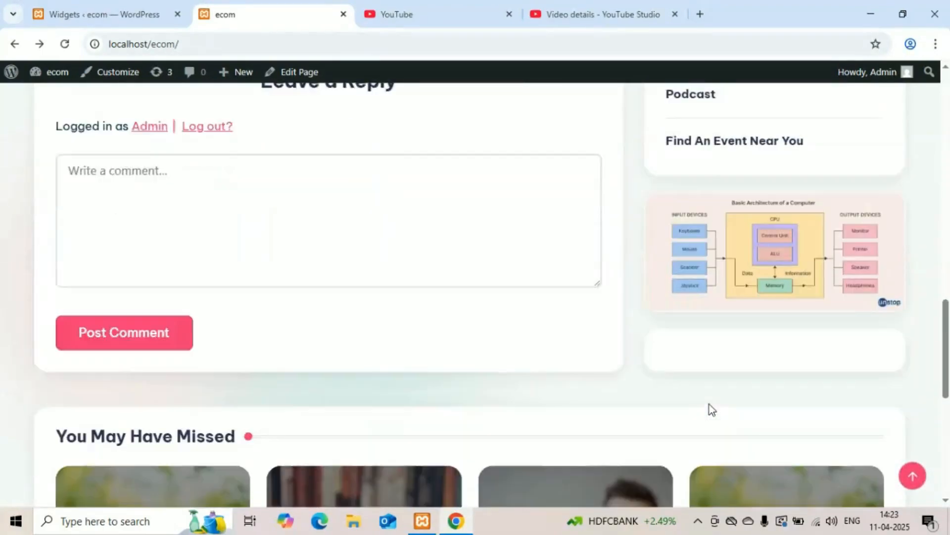
pyautogui.scroll(-2, 709, 405)
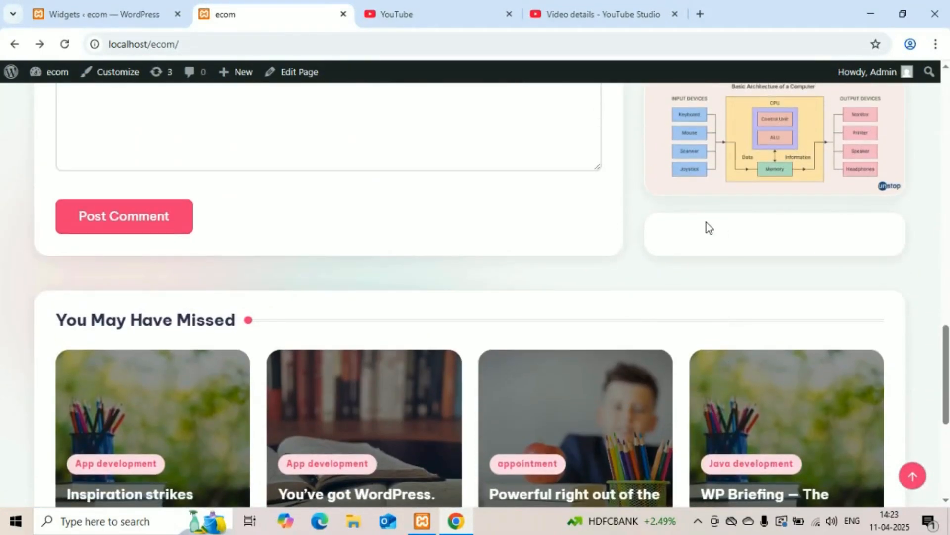
pyautogui.scroll(5, 685, 239)
pyautogui.scroll(-6, 684, 238)
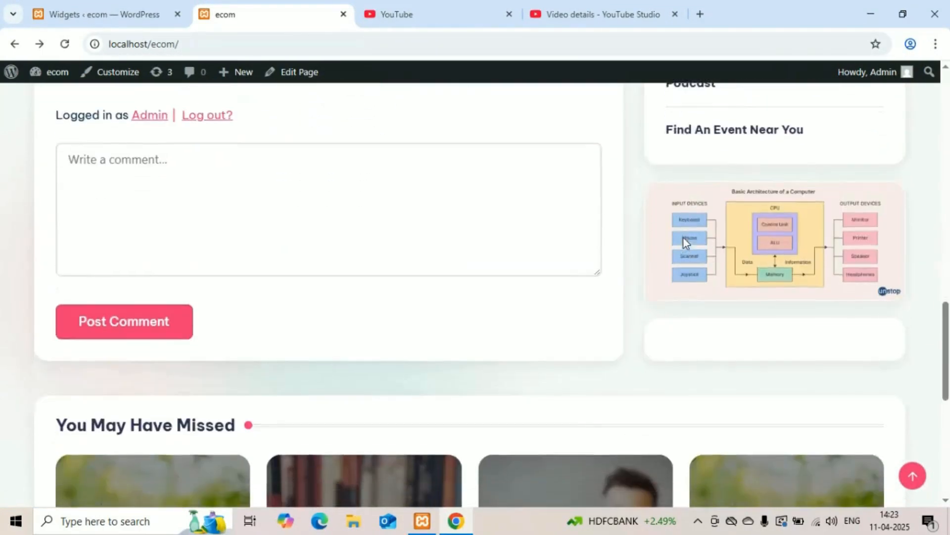
pyautogui.scroll(2, 684, 238)
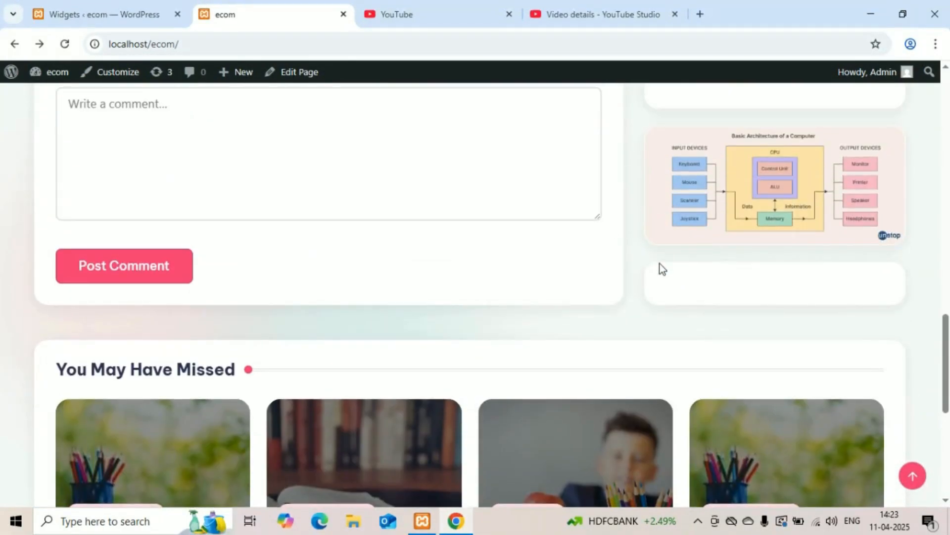
pyautogui.scroll(20, 660, 264)
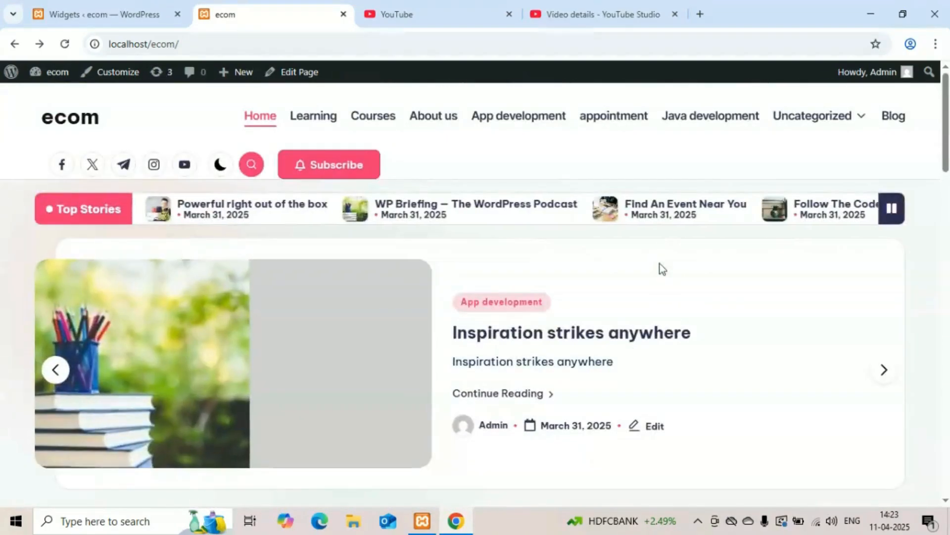
pyautogui.click(60, 10)
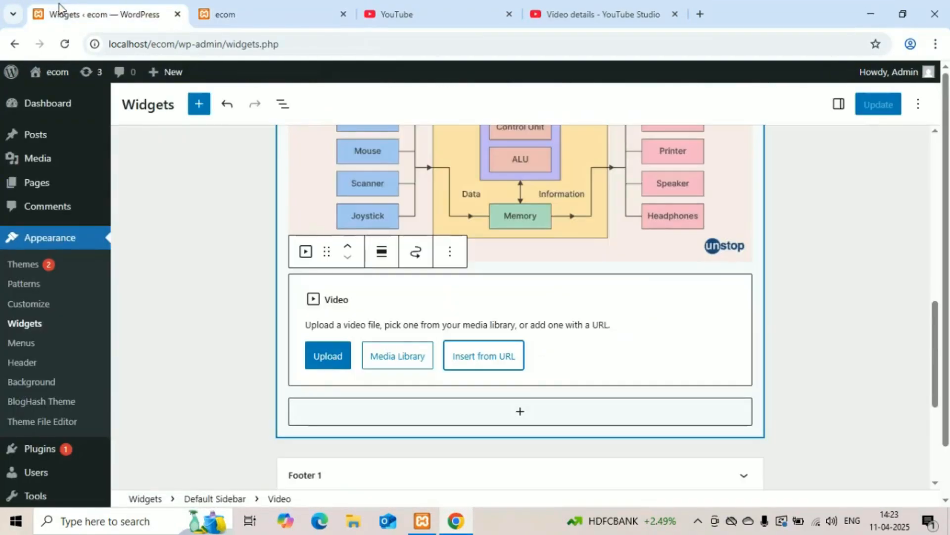
pyautogui.click(485, 368)
pyautogui.hotkey('ctrl', 'v')
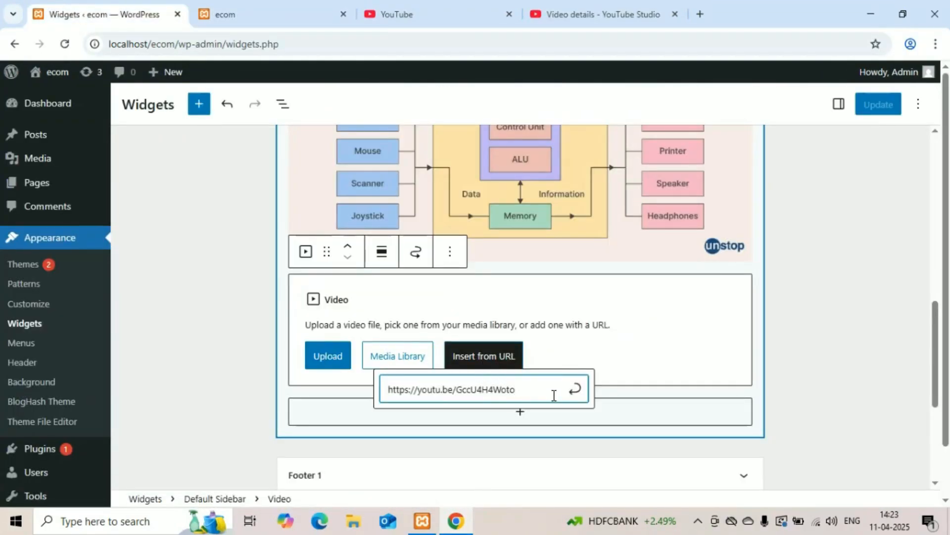
# Step: Switch to YouTube Studio, open the details of the Computer Technology | Classification of Computers video, and copy its video link
pyautogui.click(625, 5)
pyautogui.scroll(-1, 603, 440)
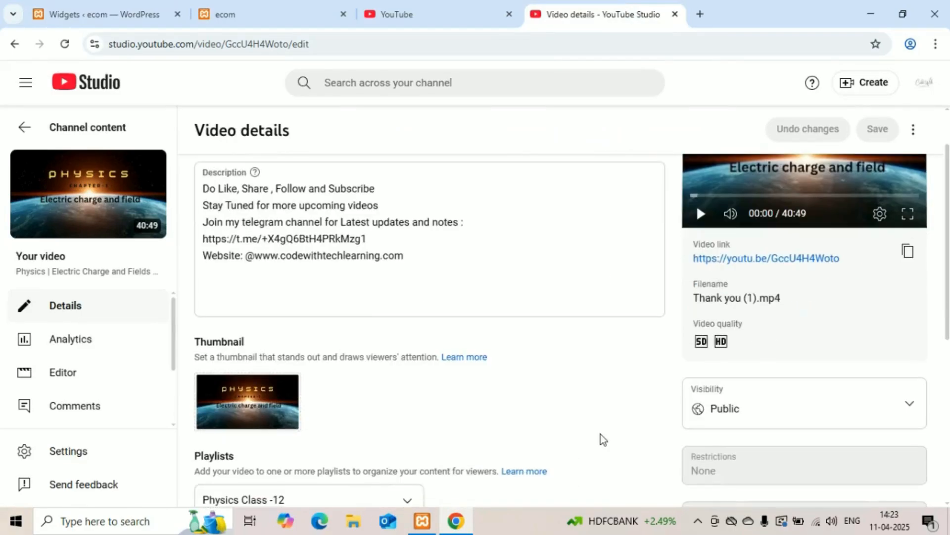
pyautogui.scroll(-2, 603, 439)
pyautogui.scroll(-4, 603, 439)
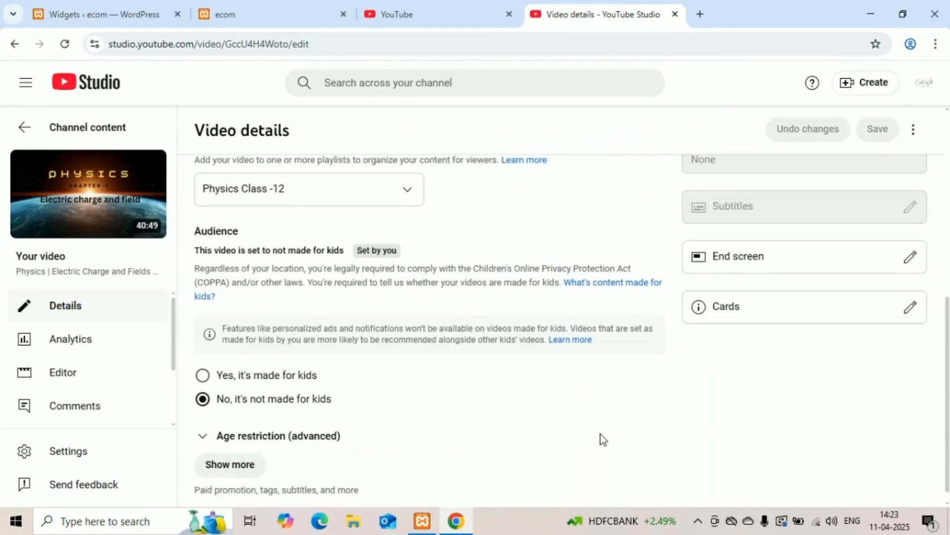
pyautogui.scroll(8, 603, 439)
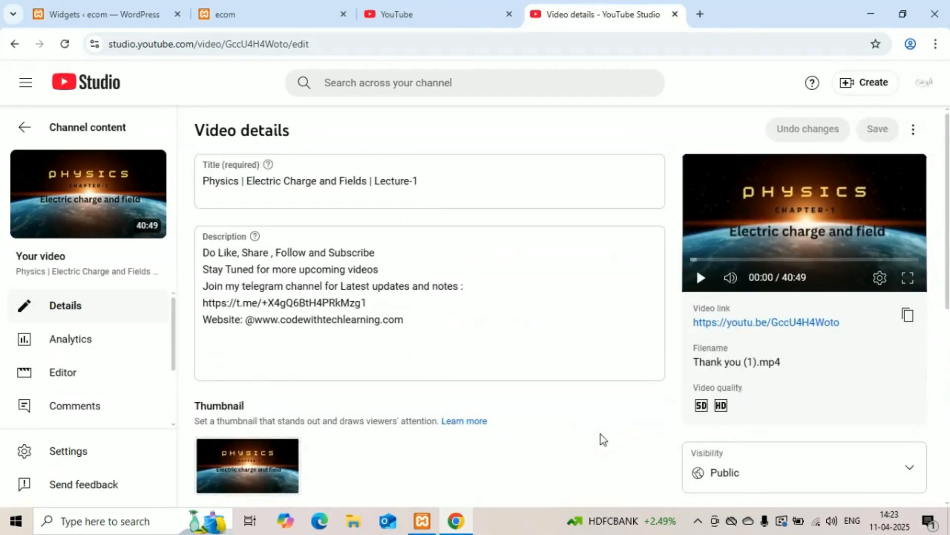
pyautogui.click(11, 43)
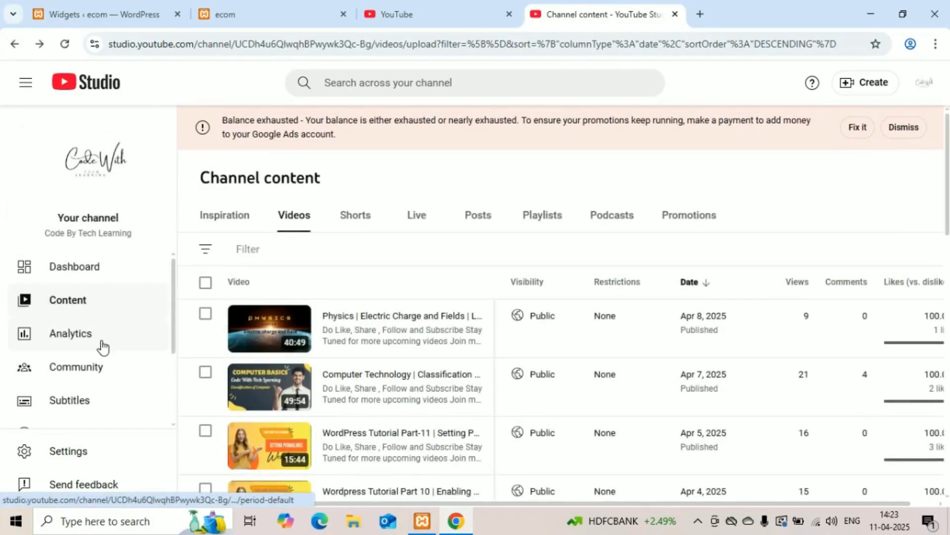
pyautogui.scroll(-3, 100, 346)
pyautogui.click(290, 400)
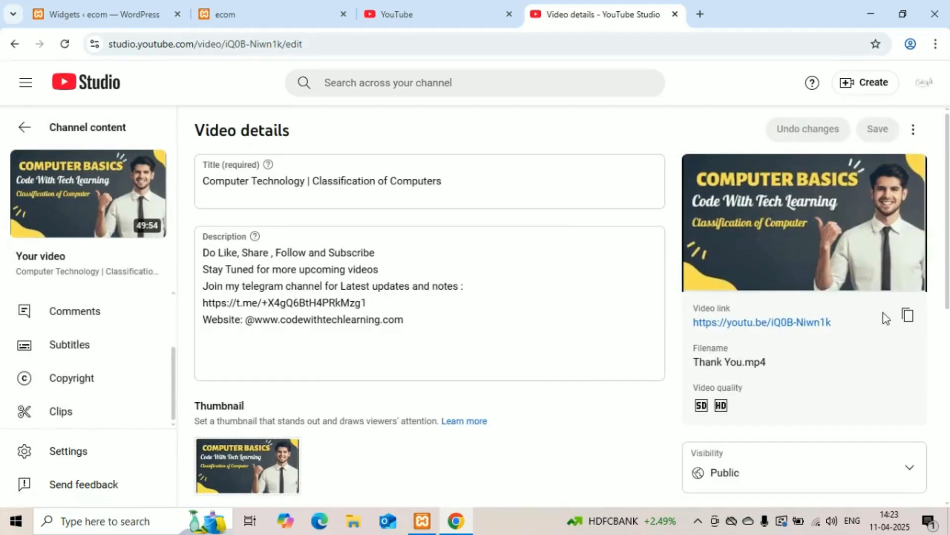
pyautogui.scroll(-8, 886, 392)
pyautogui.scroll(8, 885, 396)
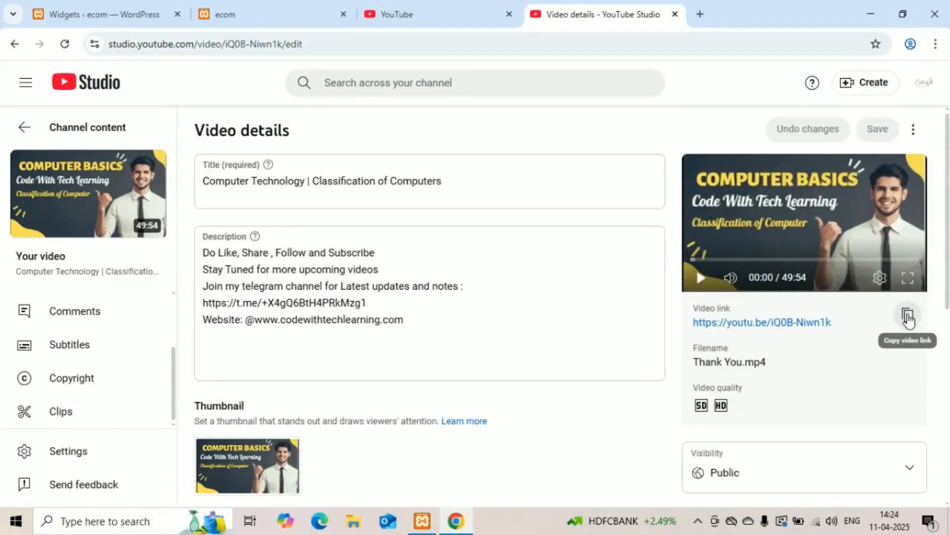
pyautogui.click(908, 317)
pyautogui.click(59, 14)
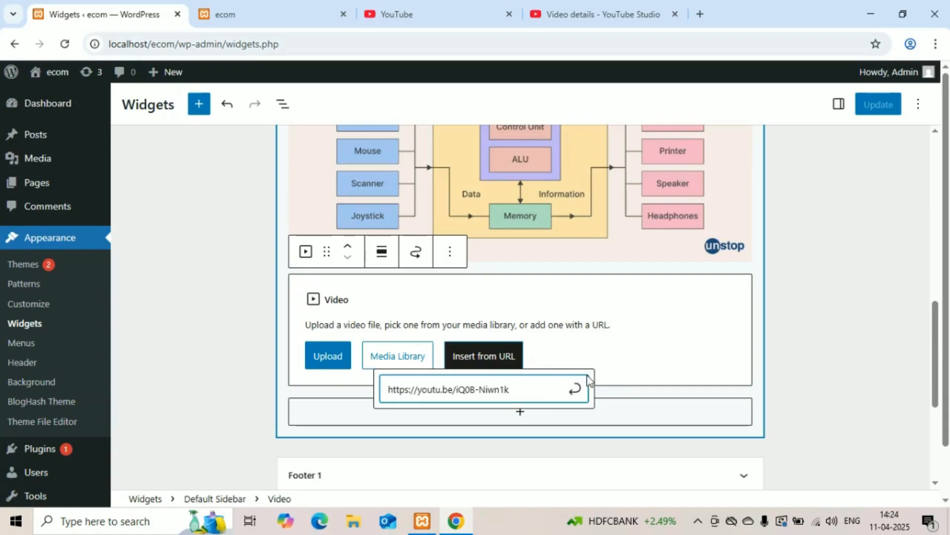
pyautogui.click(637, 359)
pyautogui.click(508, 367)
pyautogui.press('Return')
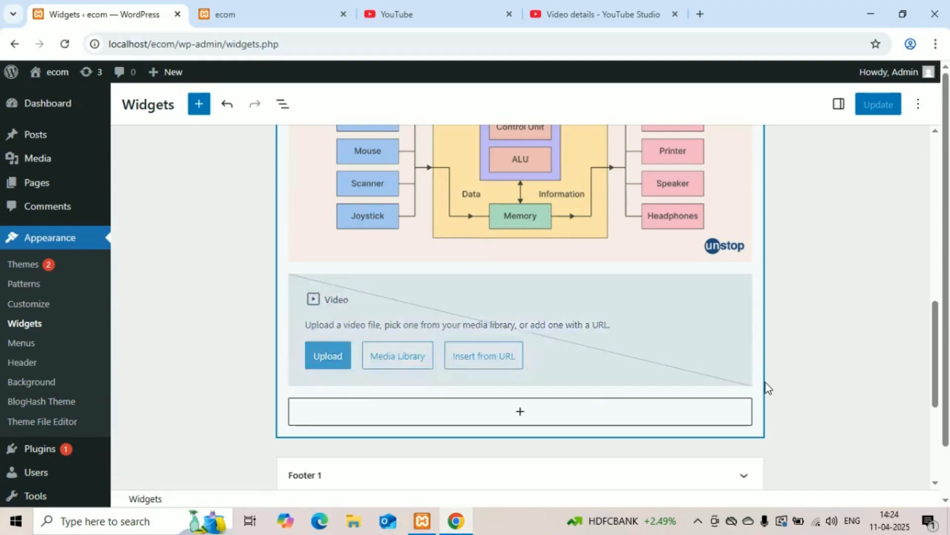
# Step: Add another Video block at the end of the Default Sidebar, insert the copied Classification of Computers link from URL, and save the widgets
pyautogui.click(500, 423)
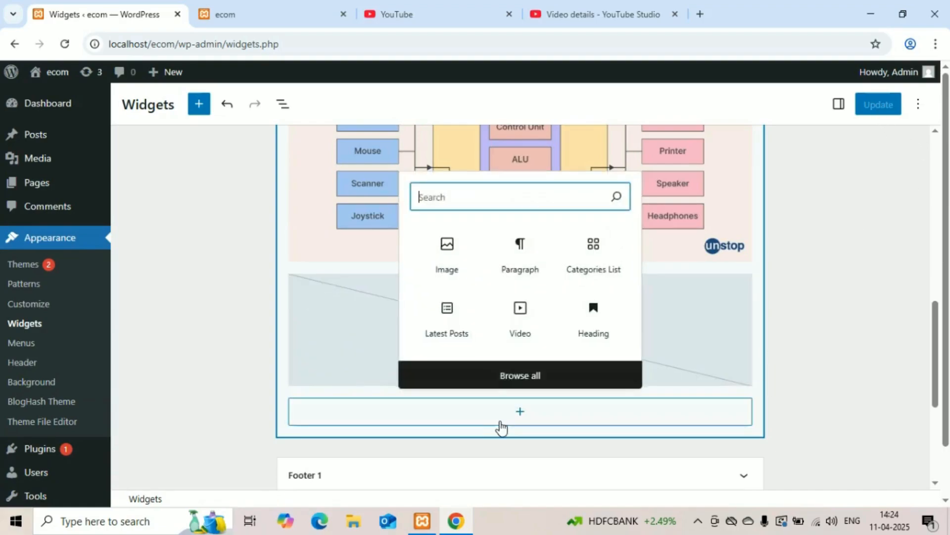
pyautogui.click(536, 328)
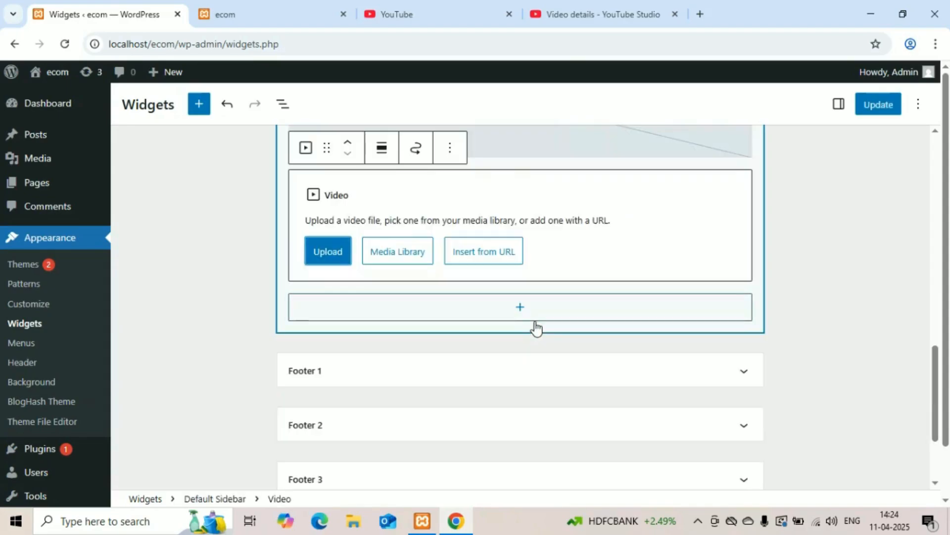
pyautogui.click(472, 263)
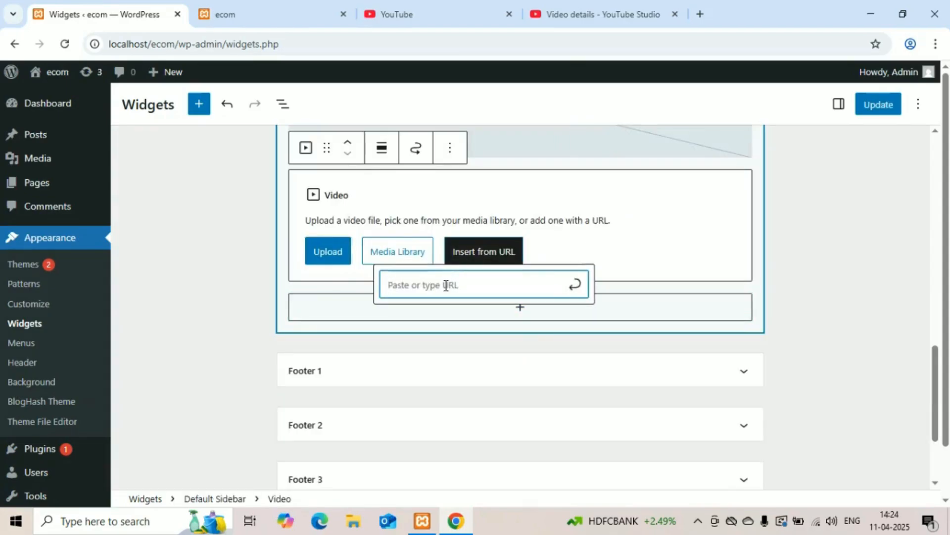
pyautogui.click(575, 288)
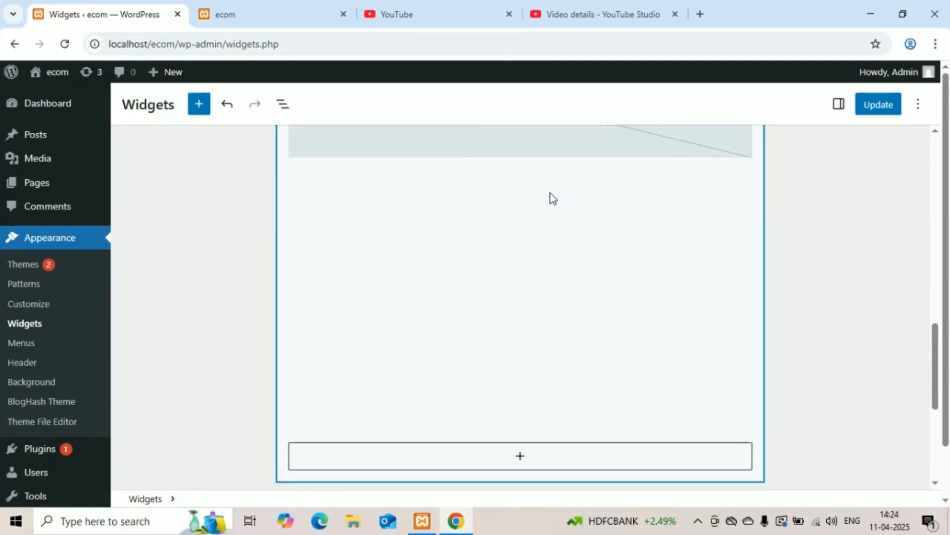
pyautogui.scroll(-2, 550, 193)
pyautogui.scroll(6, 551, 193)
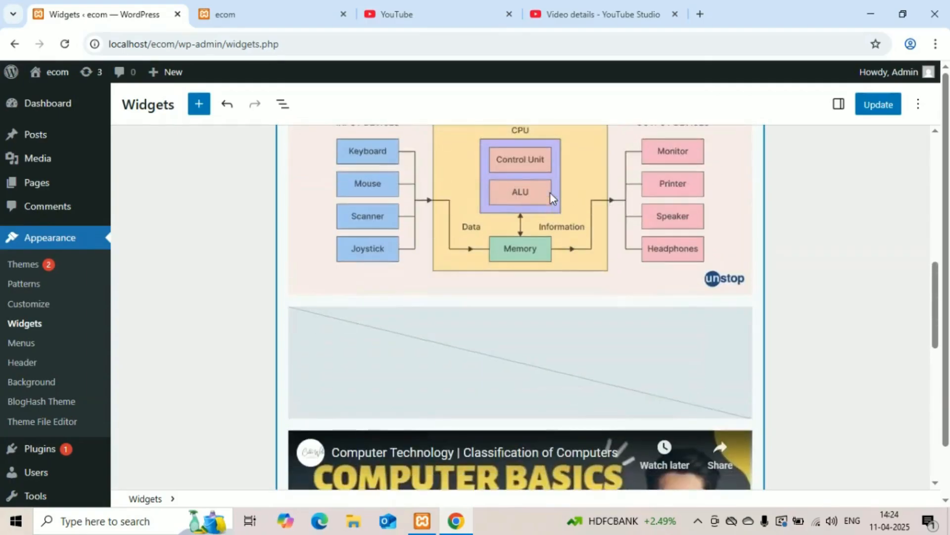
pyautogui.scroll(-8, 550, 193)
pyautogui.scroll(-2, 550, 196)
pyautogui.scroll(7, 549, 199)
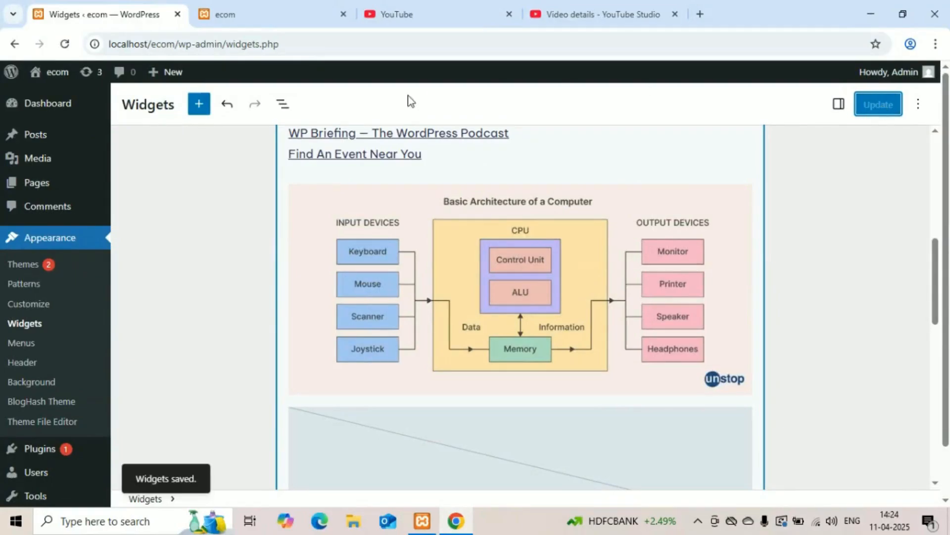
# Step: Reload the ecom front page and test the sidebar's Classification of Computers video by playing and pausing it
pyautogui.click(216, 8)
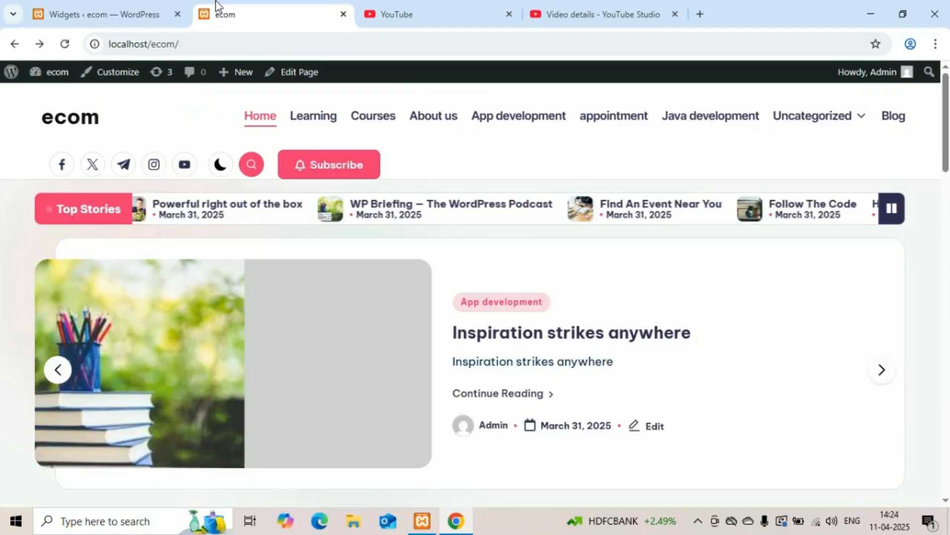
pyautogui.click(64, 45)
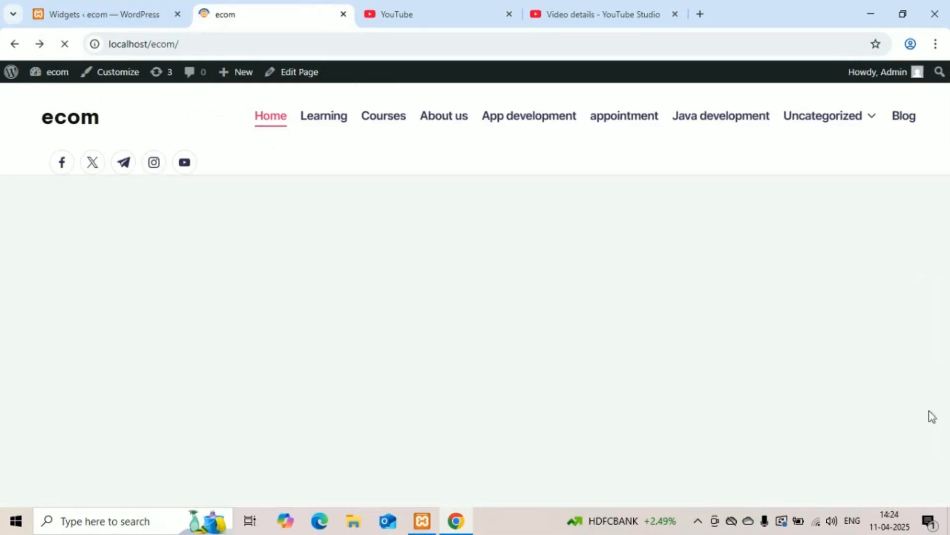
pyautogui.scroll(-10, 886, 479)
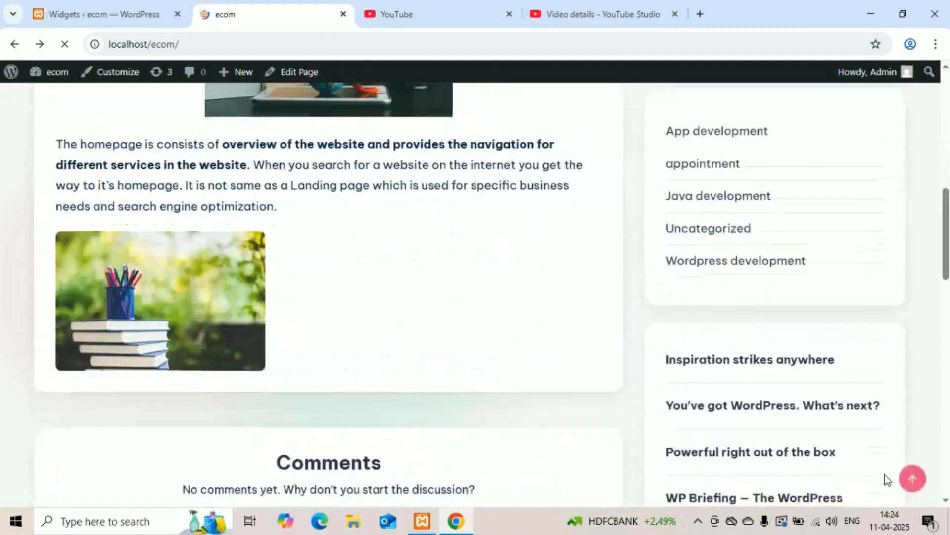
pyautogui.scroll(-10, 884, 474)
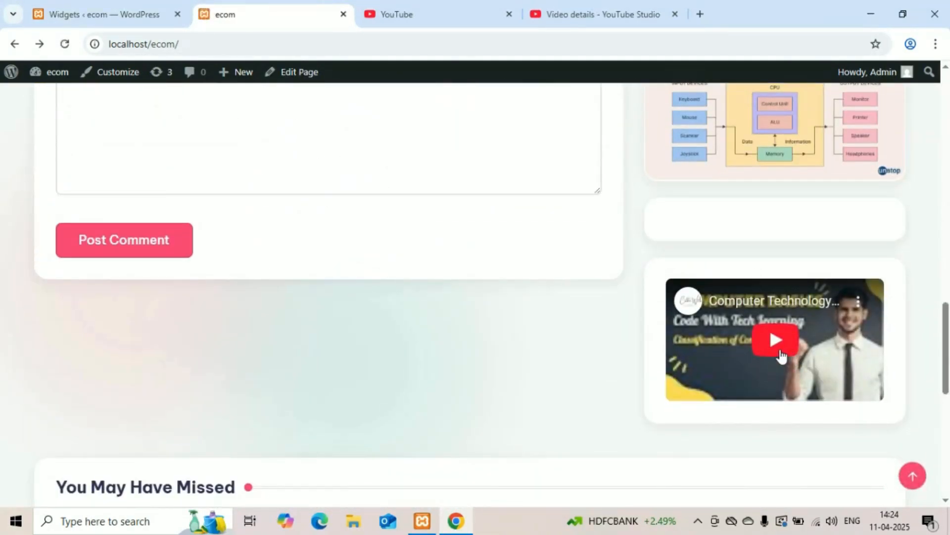
pyautogui.click(777, 341)
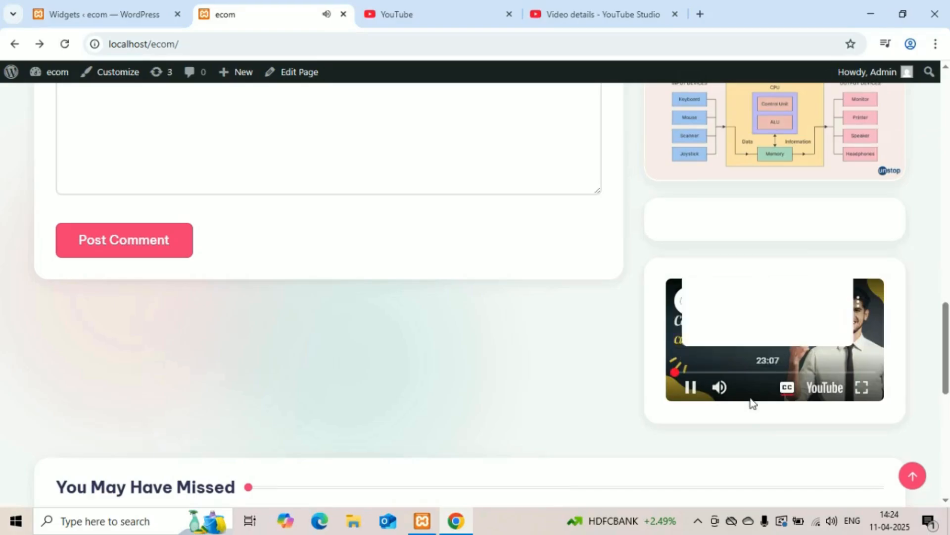
pyautogui.scroll(16, 767, 265)
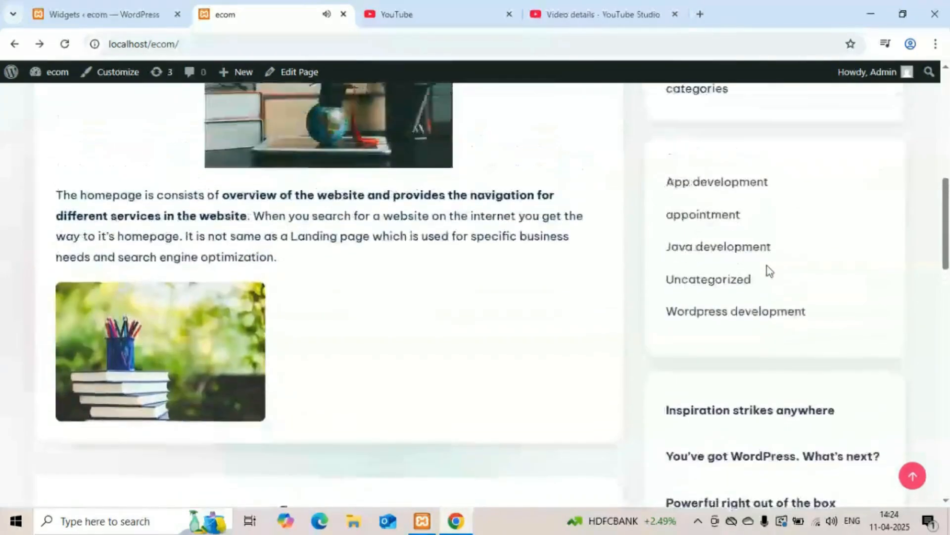
pyautogui.scroll(-20, 767, 265)
pyautogui.scroll(16, 767, 267)
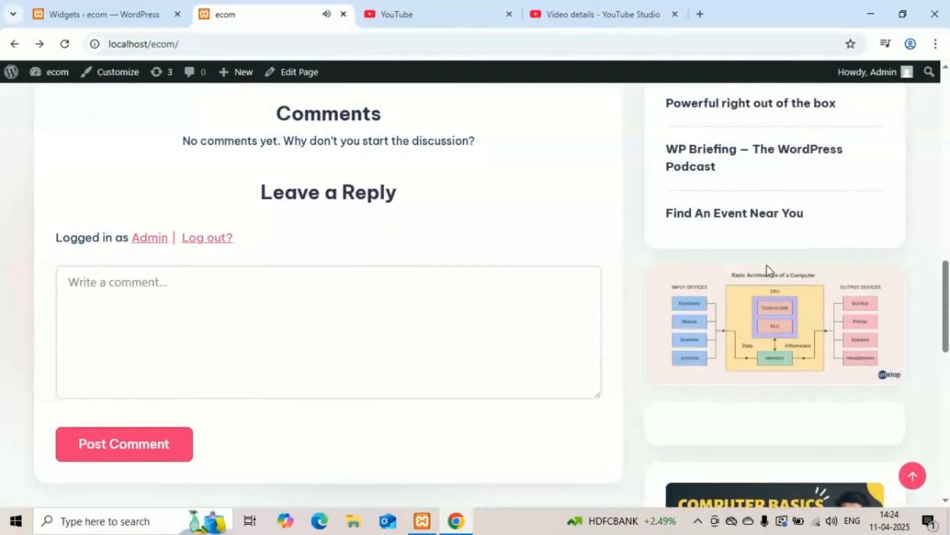
pyautogui.scroll(-8, 769, 270)
pyautogui.scroll(1, 769, 270)
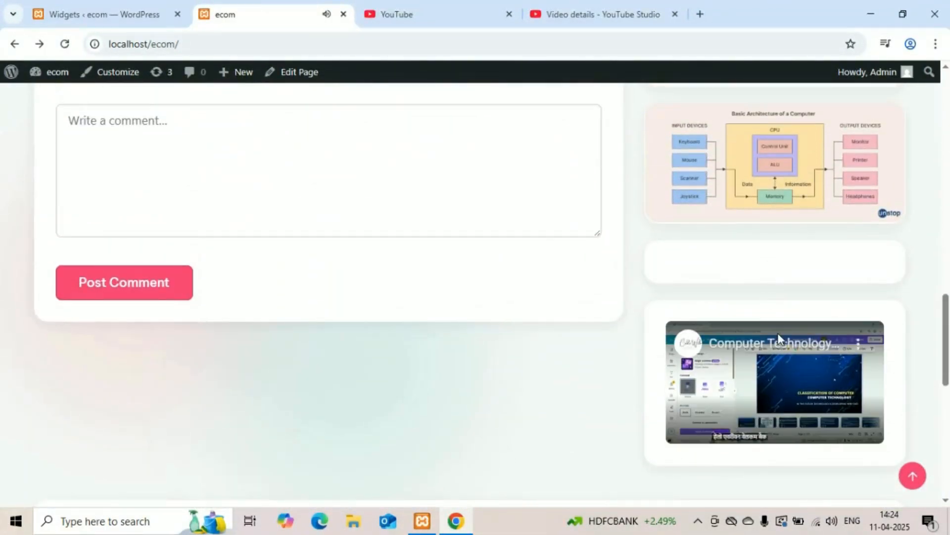
pyautogui.click(785, 383)
# Step: Examine the front page's sidebar and footer areas, and compare them with the Default Sidebar blocks in the Widgets editor
pyautogui.scroll(12, 787, 385)
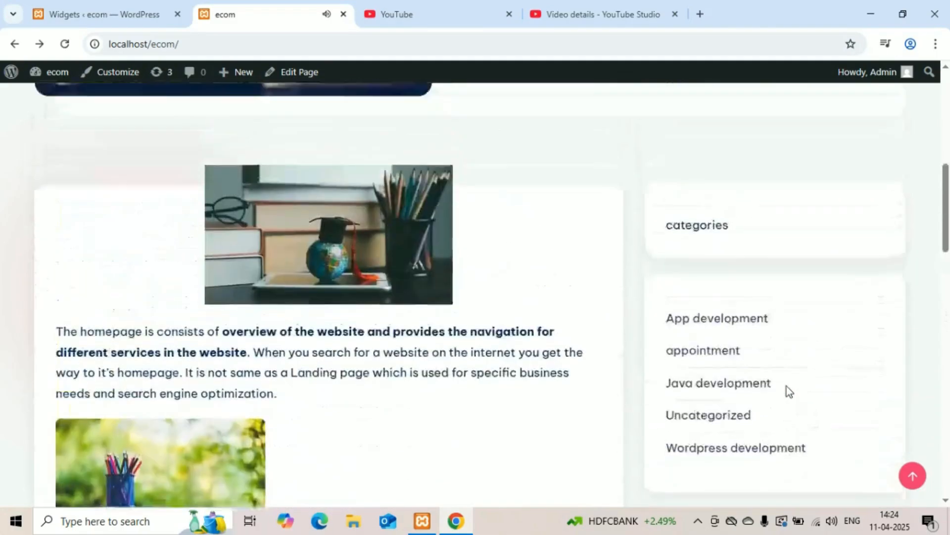
pyautogui.scroll(-8, 787, 389)
pyautogui.scroll(-10, 789, 390)
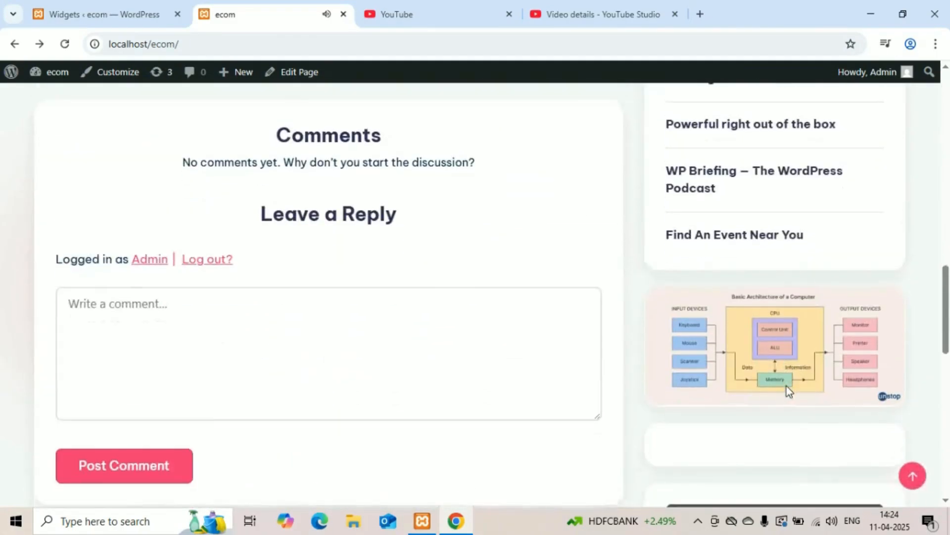
pyautogui.scroll(-4, 786, 386)
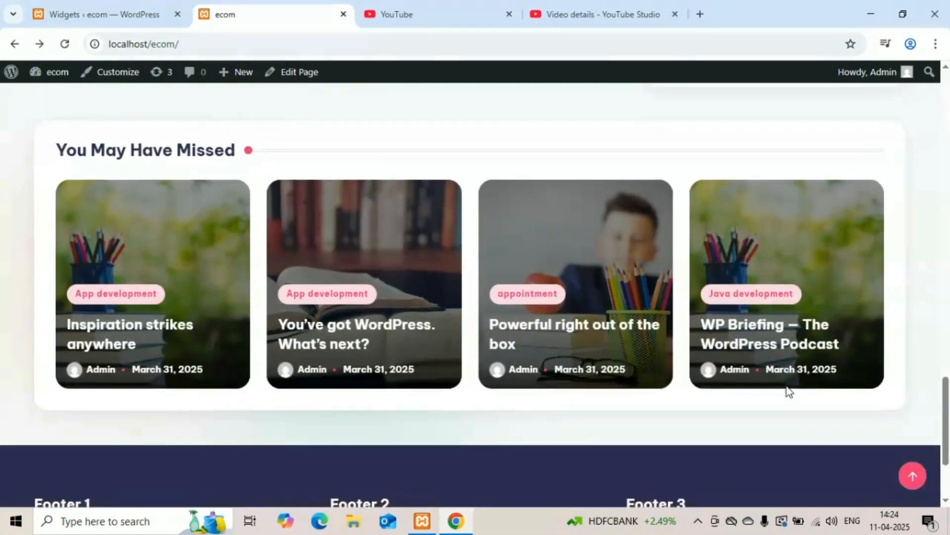
pyautogui.scroll(15, 786, 387)
pyautogui.scroll(-20, 787, 389)
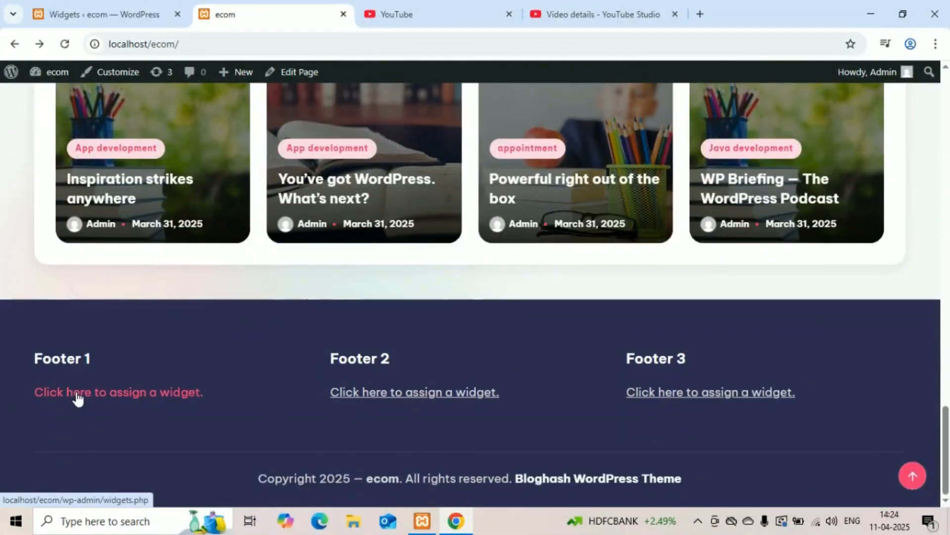
pyautogui.click(87, 6)
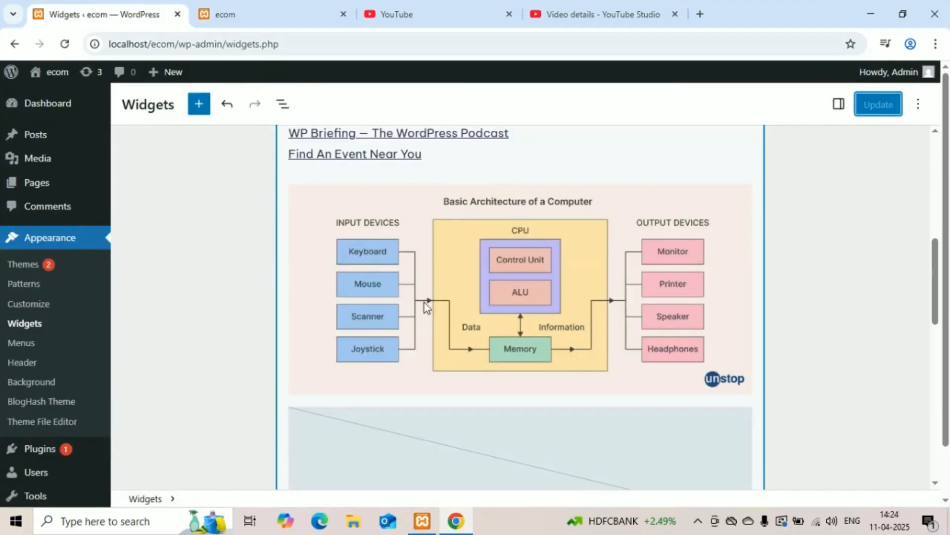
pyautogui.scroll(-5, 424, 307)
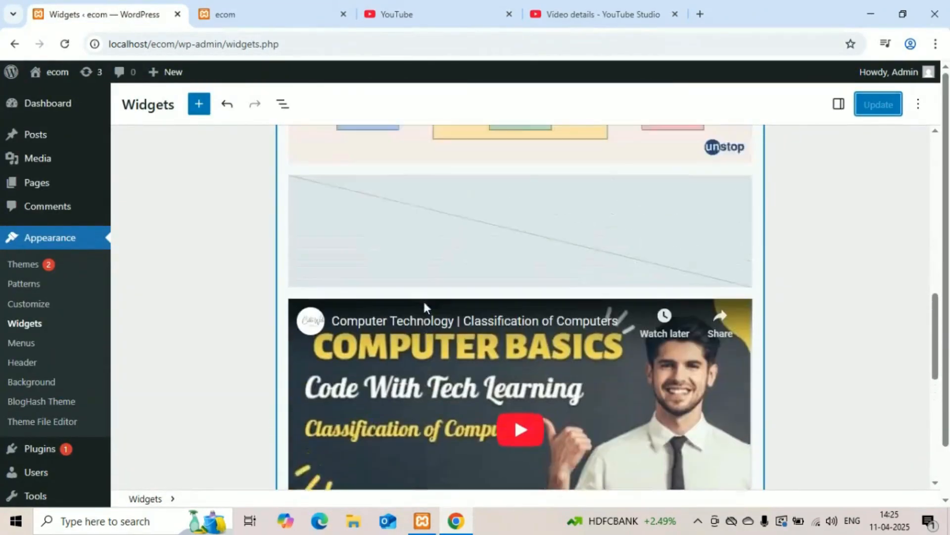
# Step: Return to the ecom front page and review the sidebar widgets from the categories list through the video, down to the footer areas
pyautogui.click(272, 6)
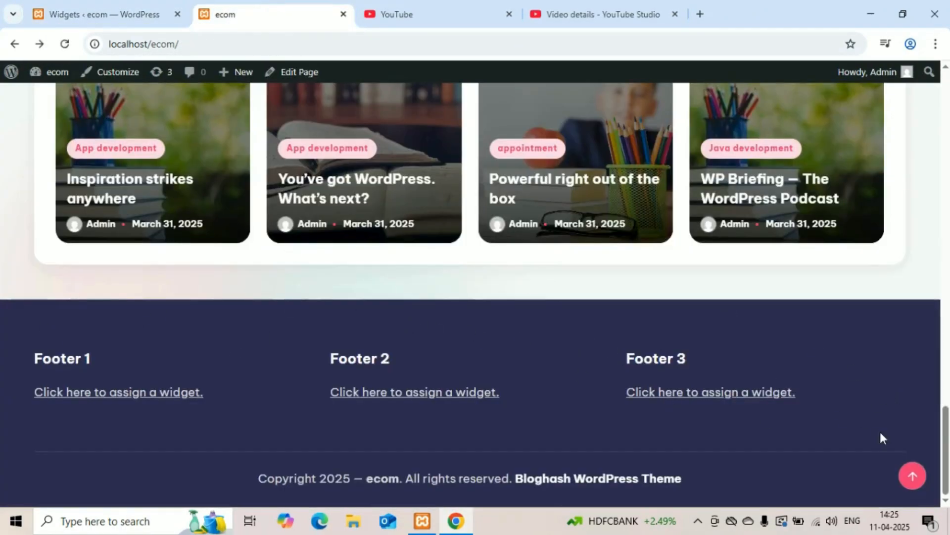
pyautogui.scroll(20, 646, 428)
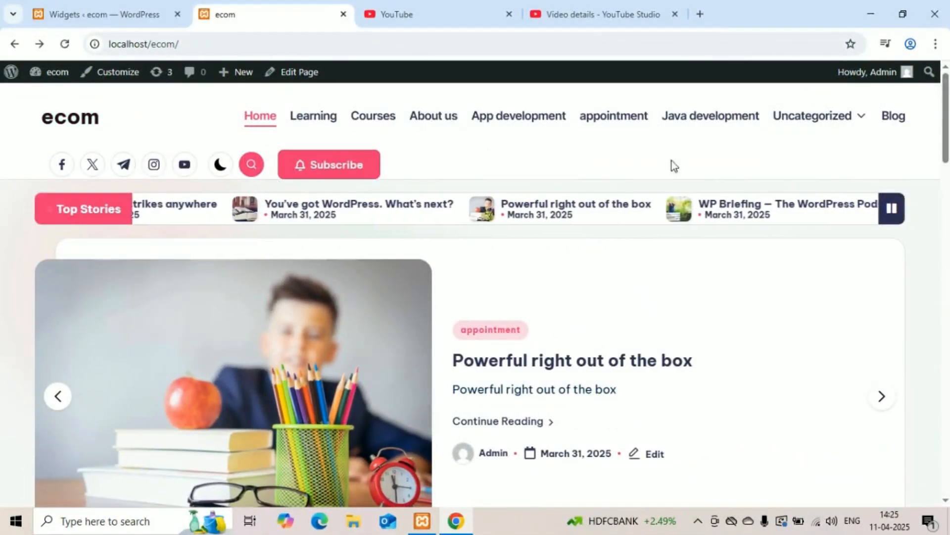
pyautogui.moveTo(798, 149)
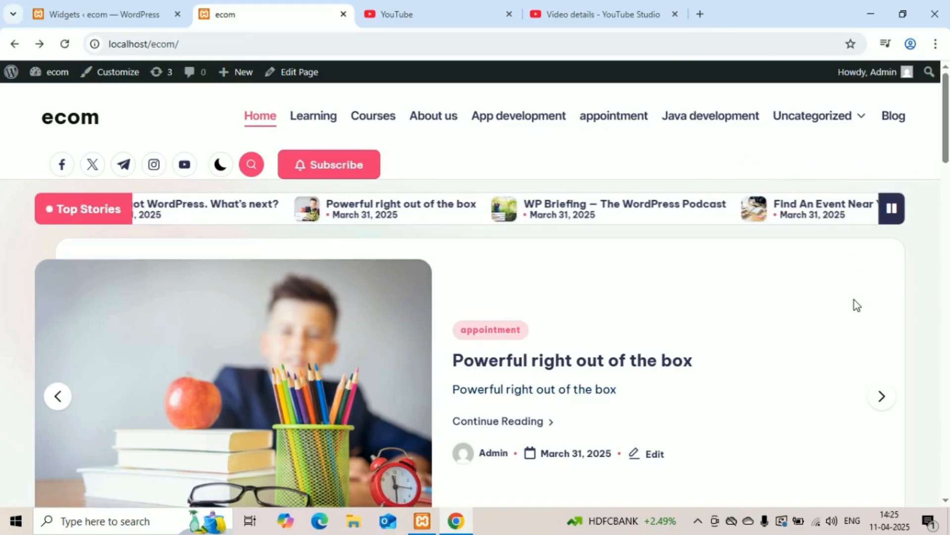
pyautogui.scroll(-6, 857, 305)
pyautogui.scroll(-1, 854, 303)
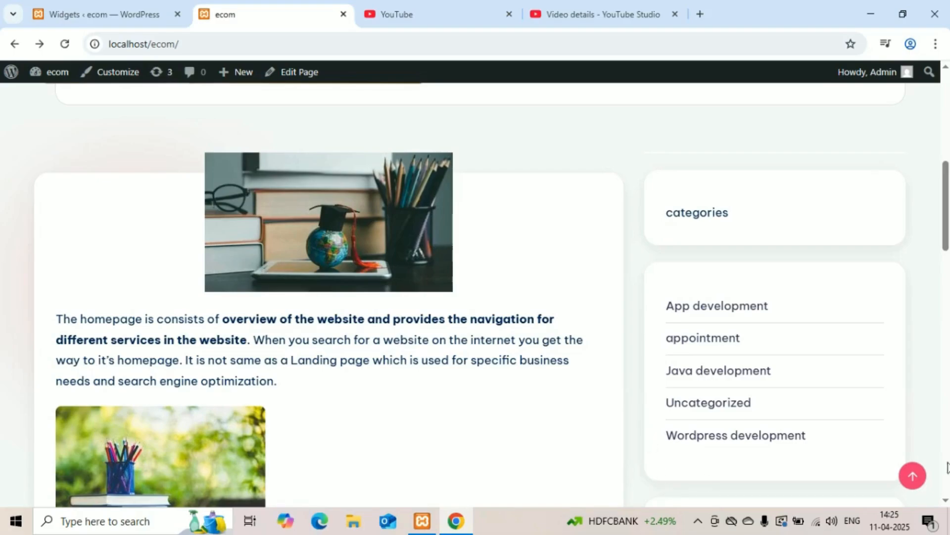
pyautogui.scroll(-1, 5, 121)
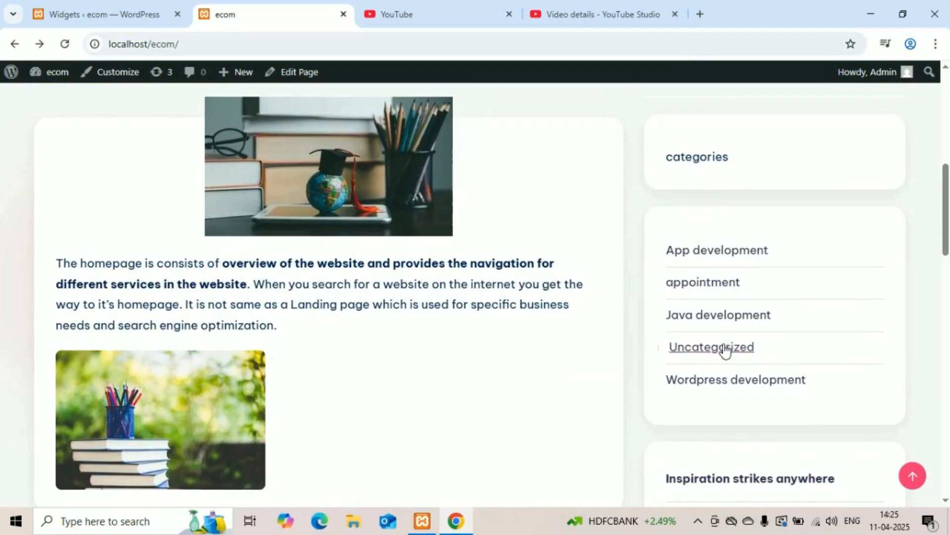
pyautogui.scroll(-4, 725, 351)
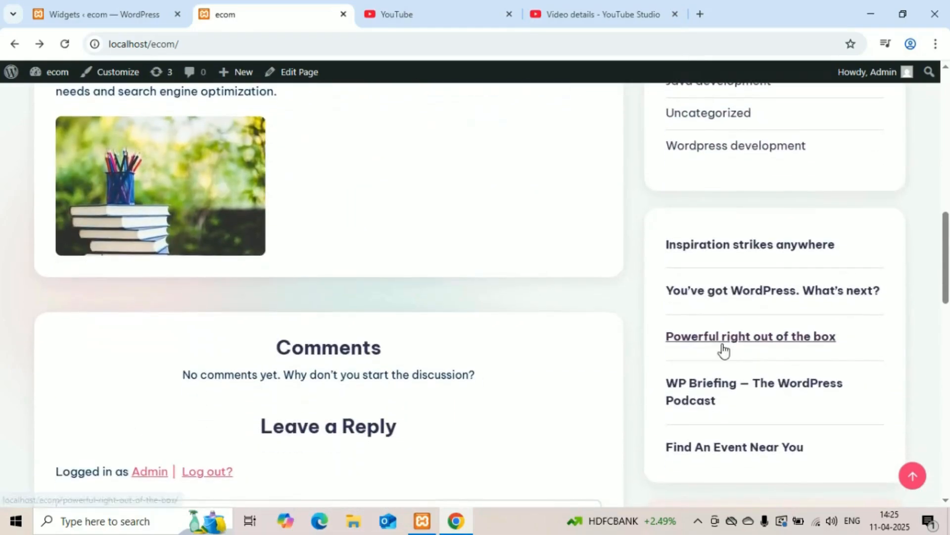
pyautogui.scroll(-8, 723, 349)
pyautogui.scroll(5, 723, 350)
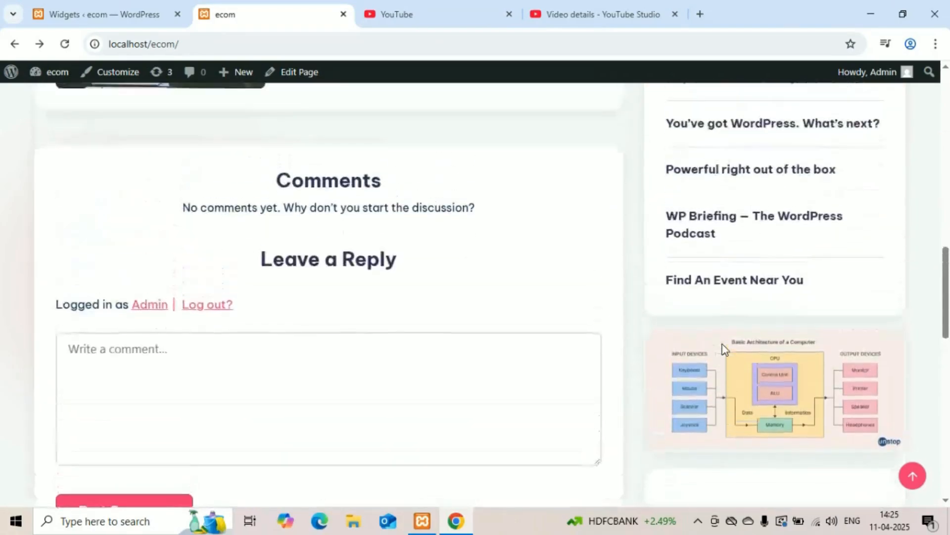
pyautogui.scroll(6, 723, 349)
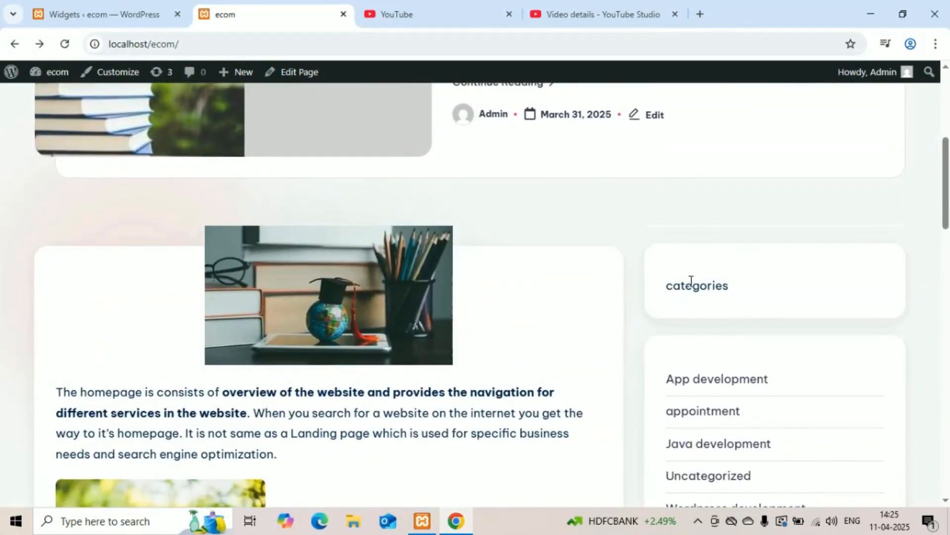
pyautogui.scroll(-5, 774, 379)
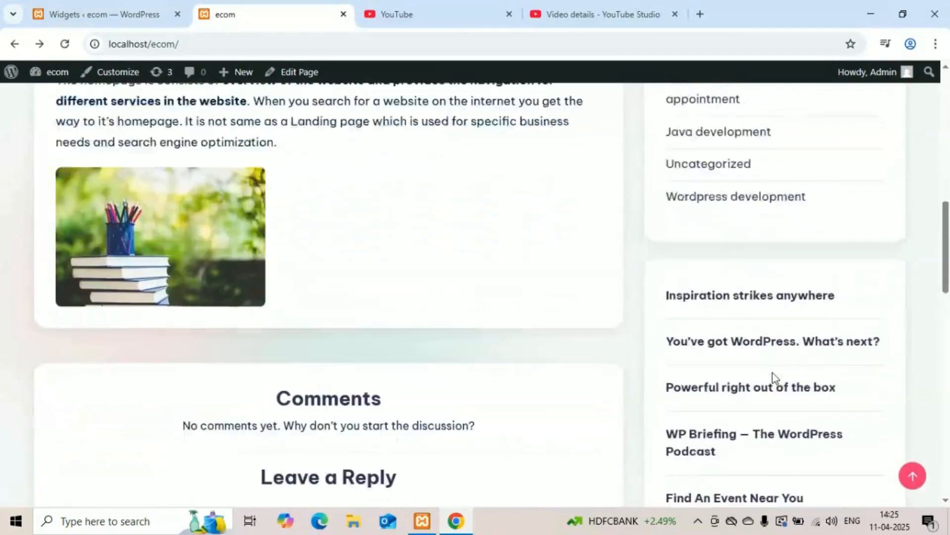
pyautogui.scroll(5, 772, 380)
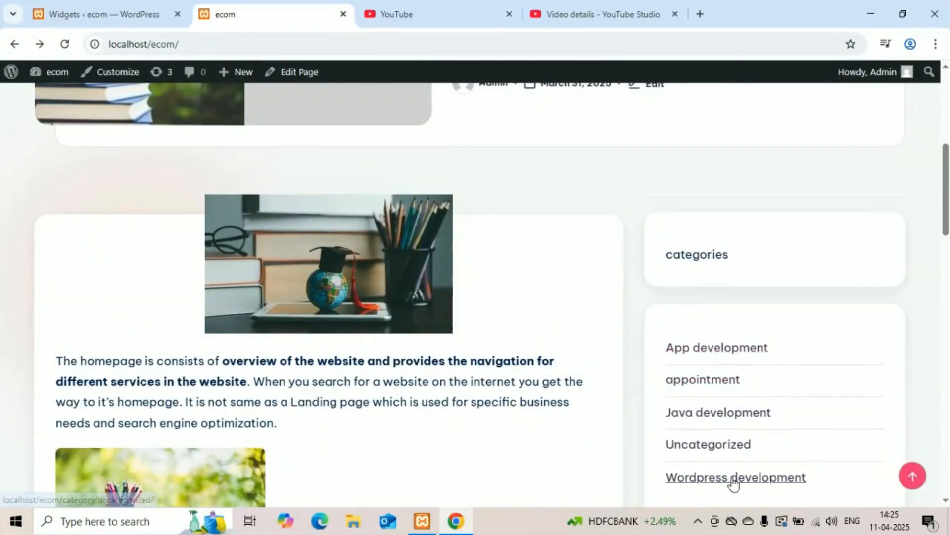
pyautogui.scroll(-6, 733, 490)
pyautogui.scroll(-3, 735, 489)
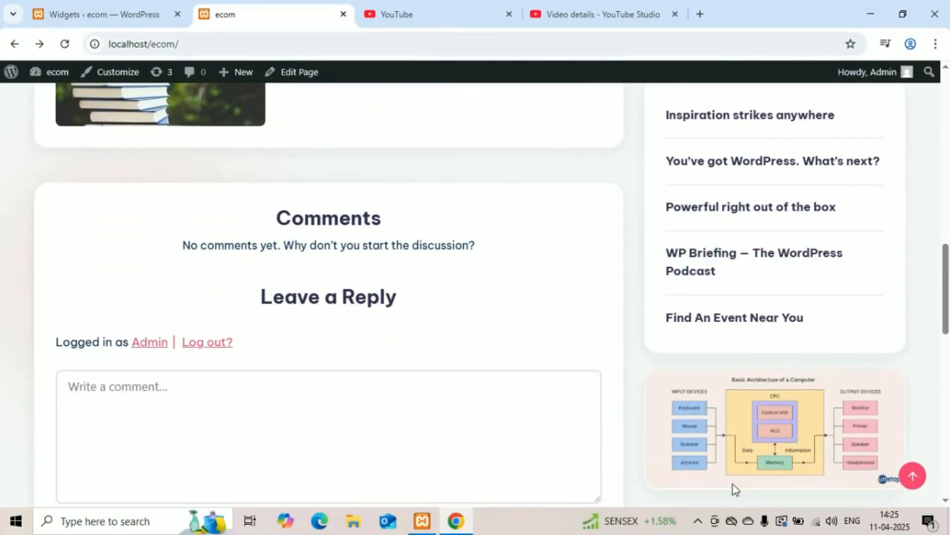
pyautogui.scroll(-10, 735, 489)
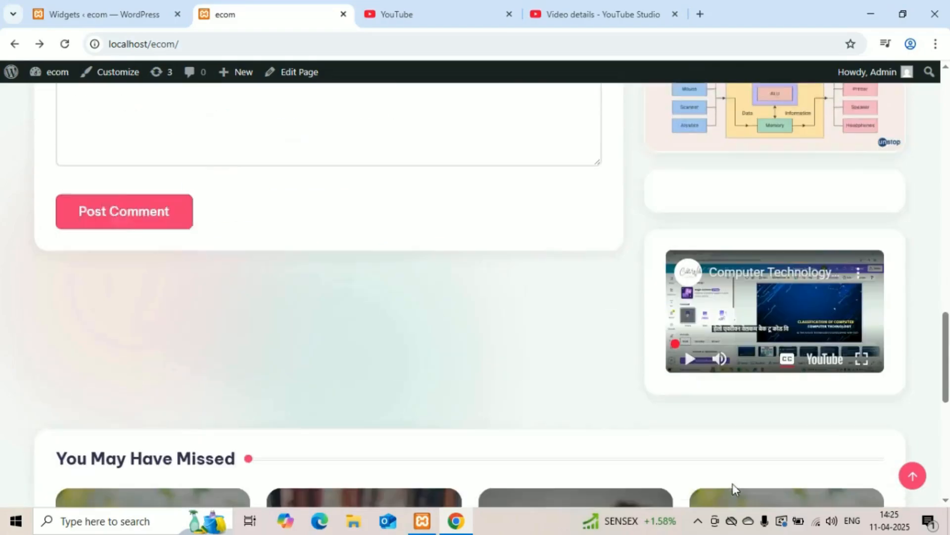
pyautogui.scroll(-4, 735, 490)
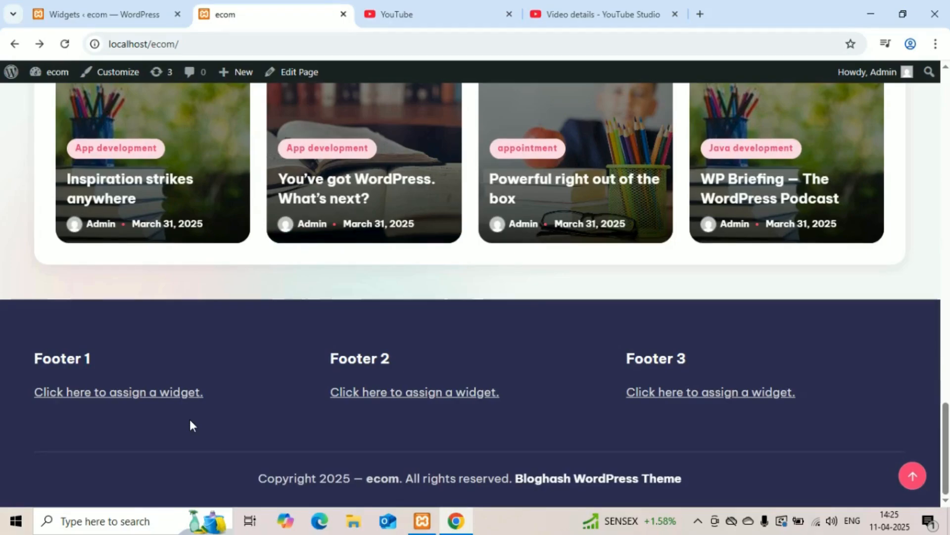
# Step: Return to the Widgets editor and add a Calendar block to the Footer 1 area from the full block library
pyautogui.click(108, 12)
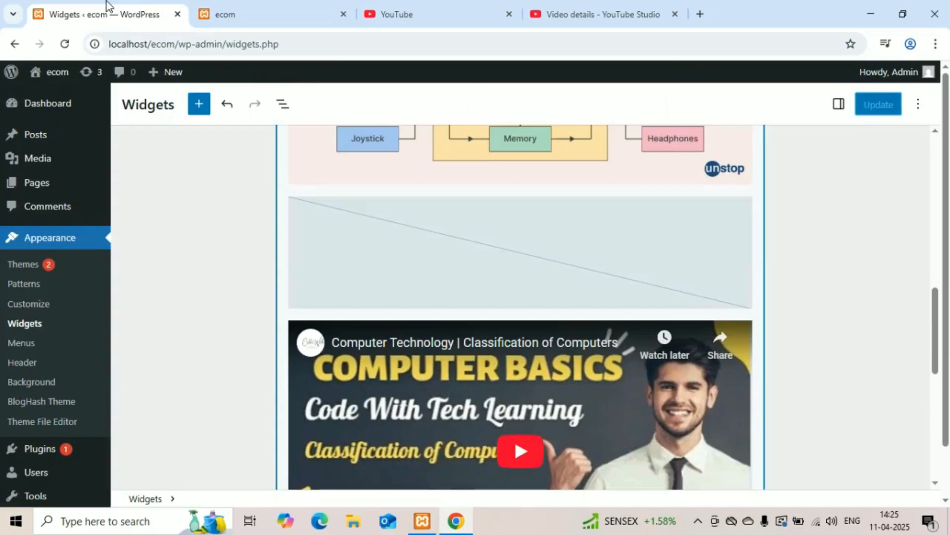
pyautogui.scroll(-8, 384, 403)
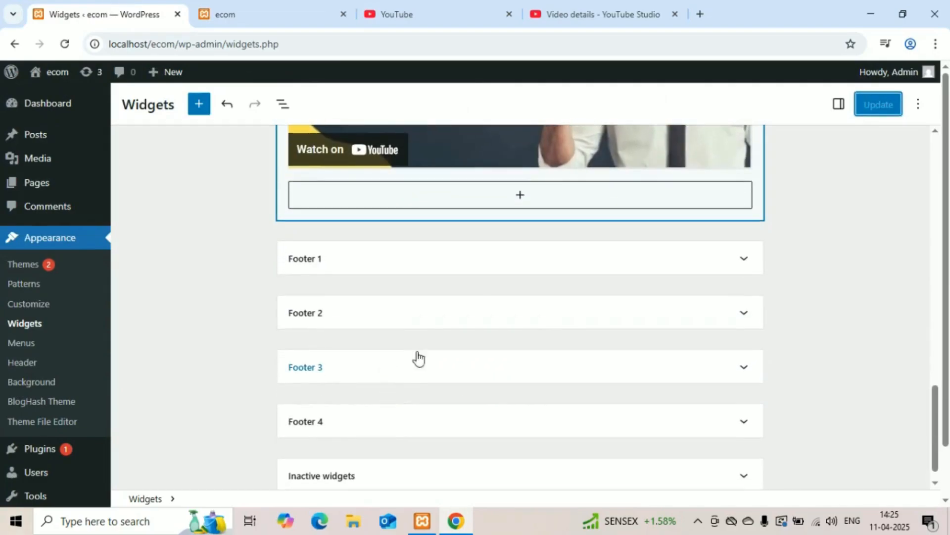
pyautogui.click(477, 272)
pyautogui.click(479, 307)
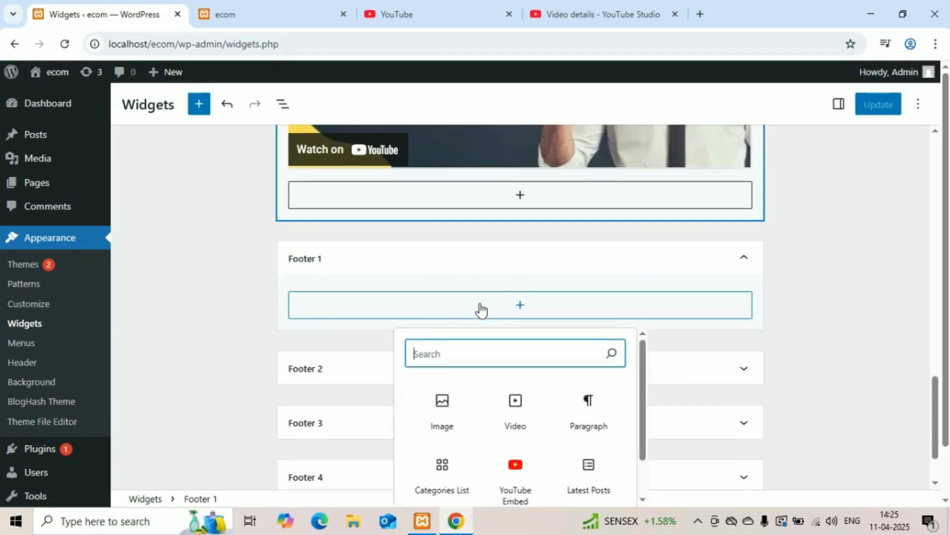
pyautogui.scroll(-1, 453, 437)
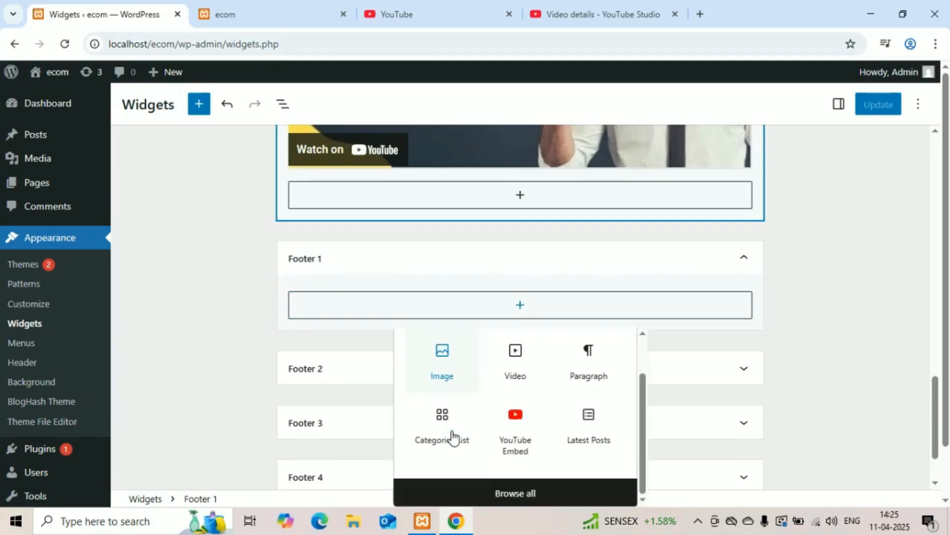
pyautogui.click(493, 495)
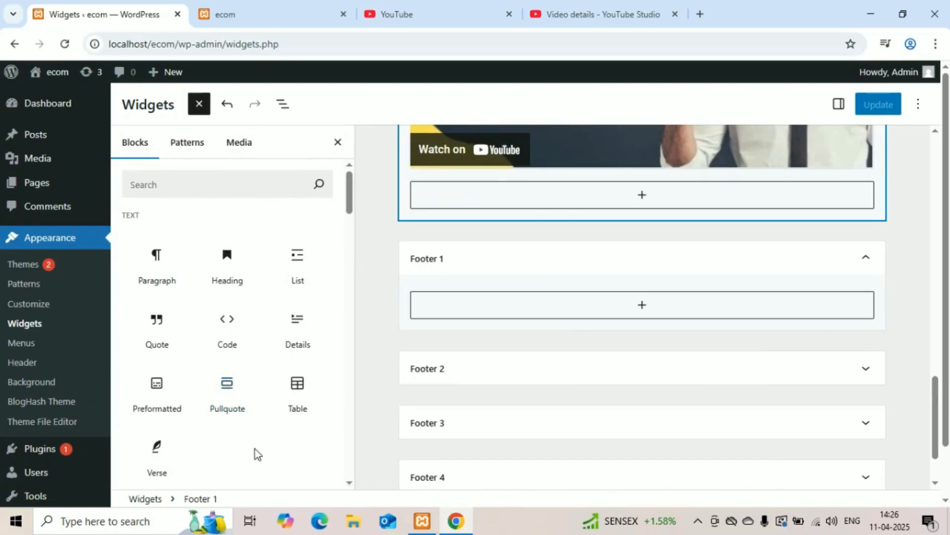
pyautogui.scroll(-10, 255, 449)
pyautogui.scroll(-5, 254, 449)
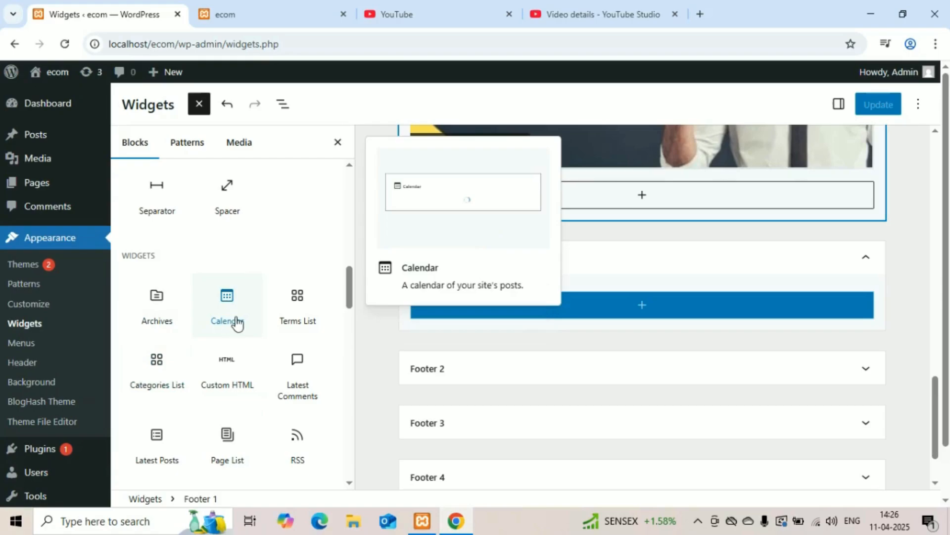
pyautogui.click(234, 322)
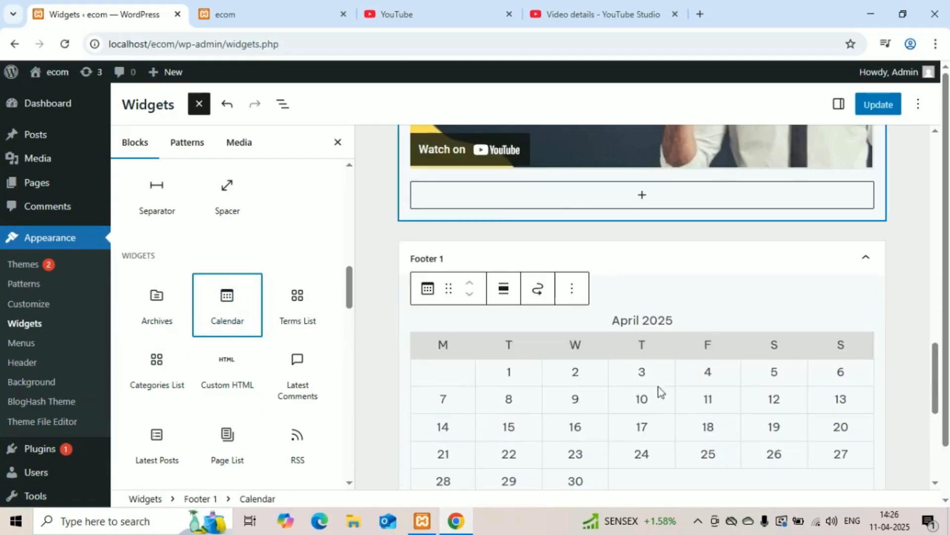
pyautogui.scroll(-3, 692, 360)
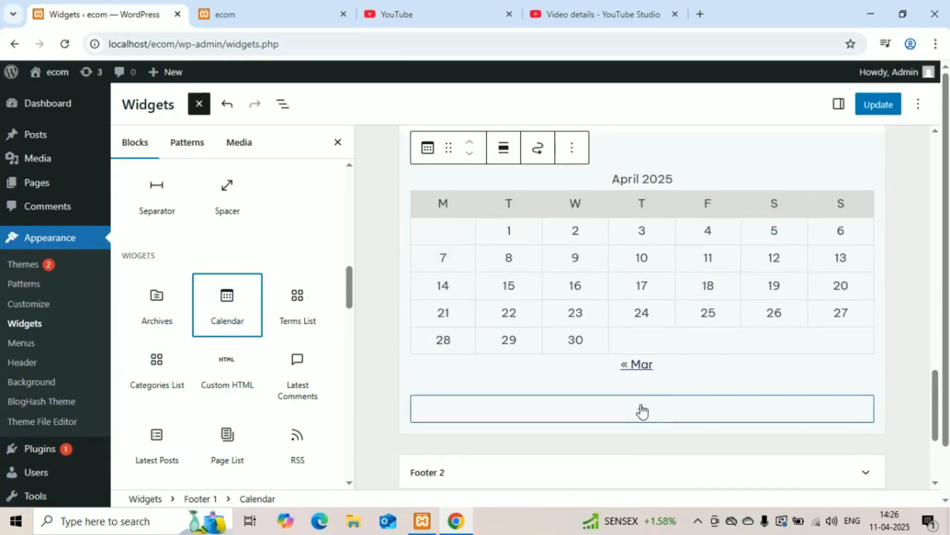
# Step: Save the widgets and reload the ecom front page to check the calendar in the Footer 1 area
pyautogui.click(874, 106)
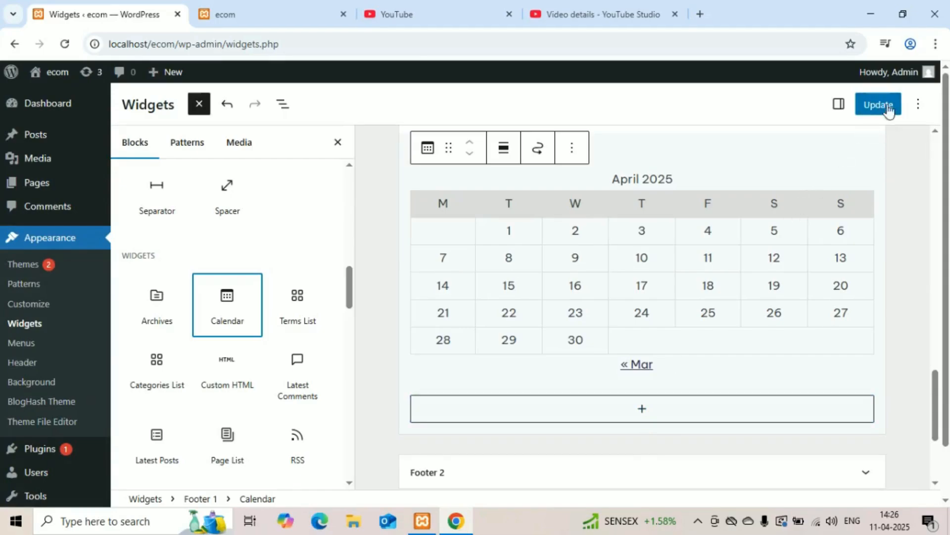
pyautogui.click(886, 103)
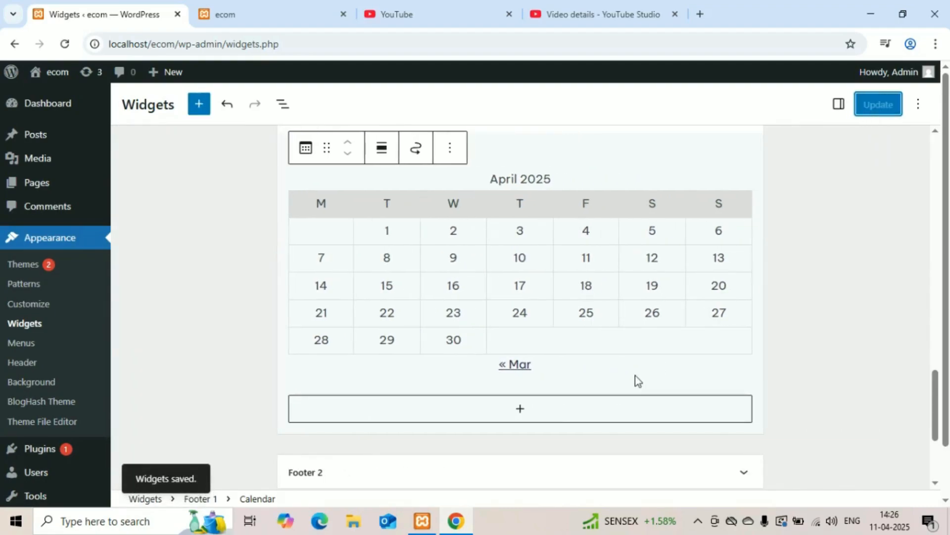
pyautogui.click(258, 9)
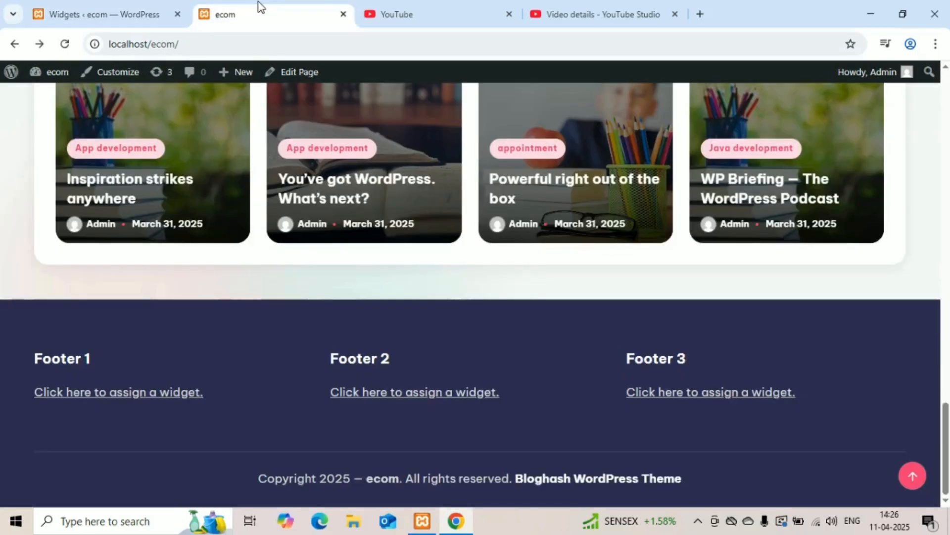
pyautogui.click(66, 44)
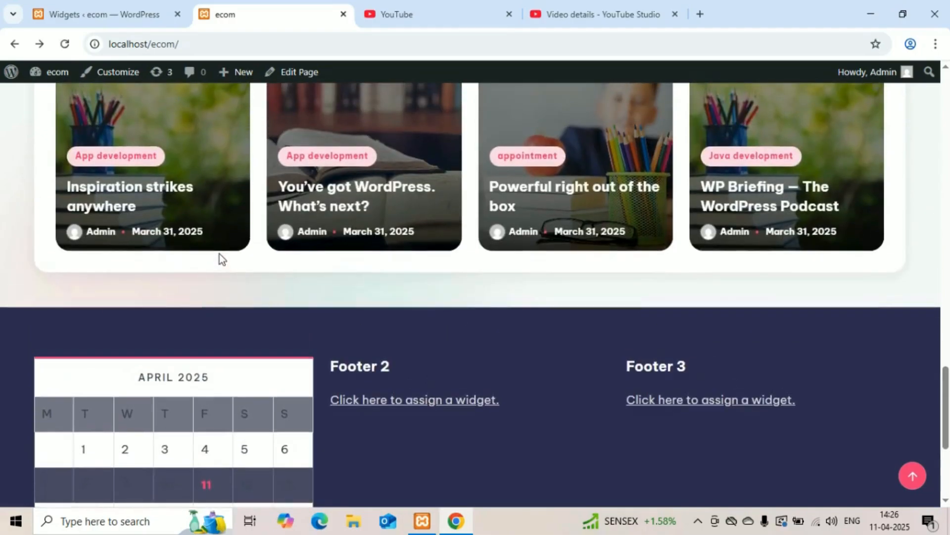
# Step: Return to the Widgets editor and add a Page List block to the Footer 2 area from the full block library
pyautogui.click(68, 14)
pyautogui.scroll(-4, 405, 295)
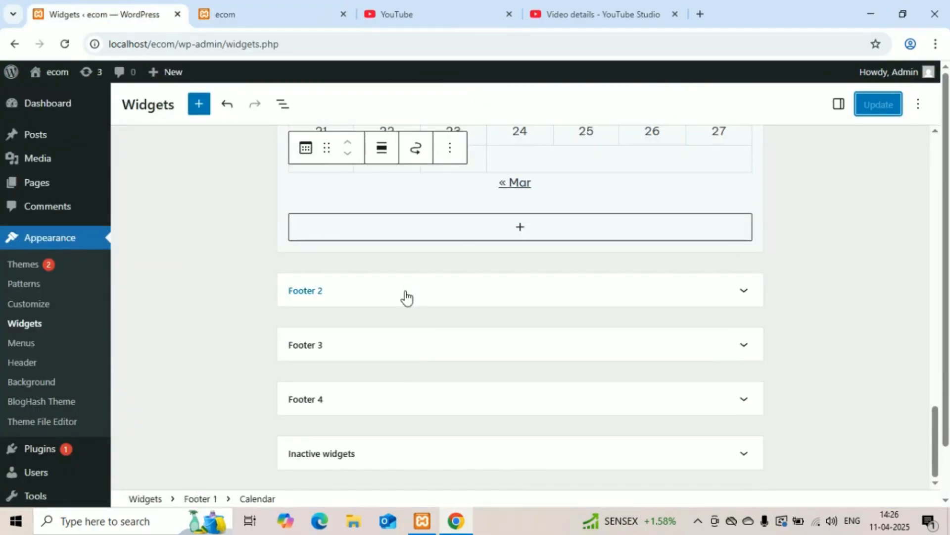
pyautogui.click(429, 302)
pyautogui.click(441, 341)
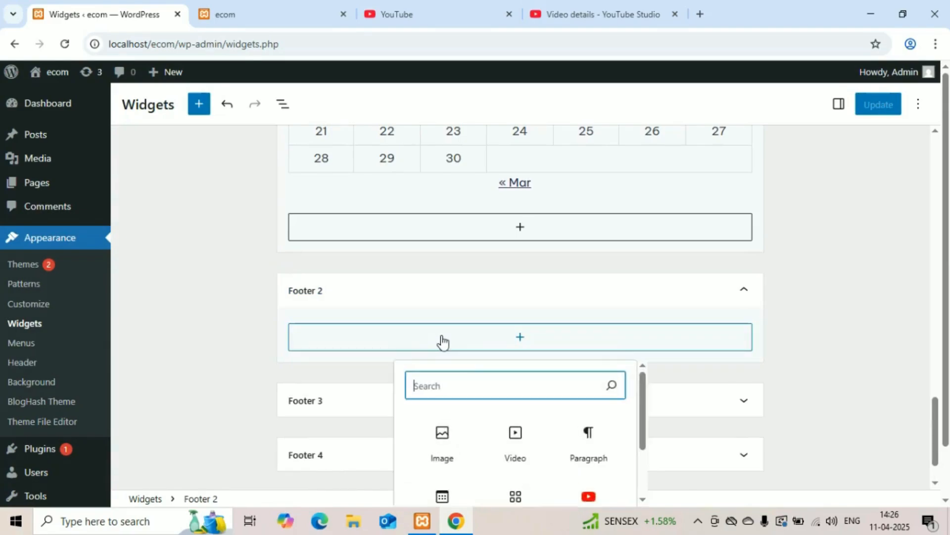
pyautogui.scroll(-2, 494, 452)
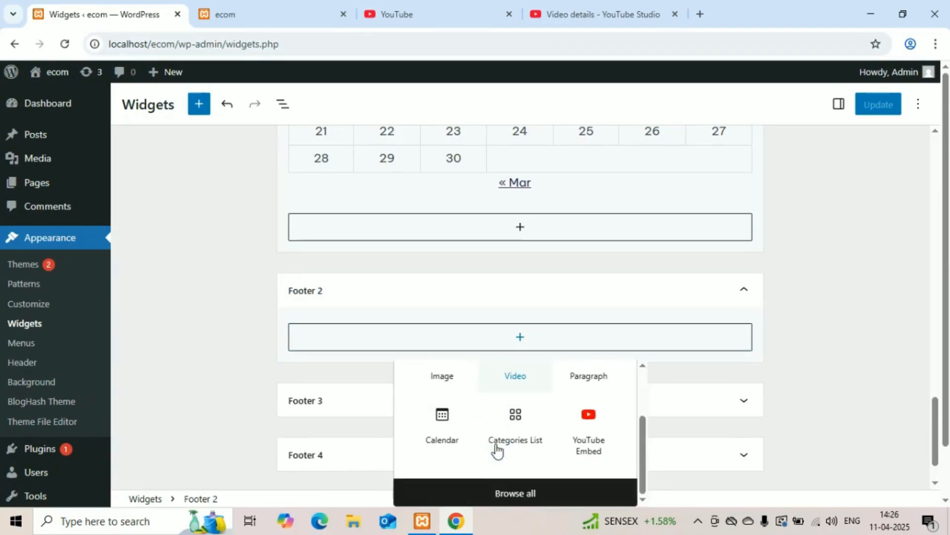
pyautogui.click(516, 494)
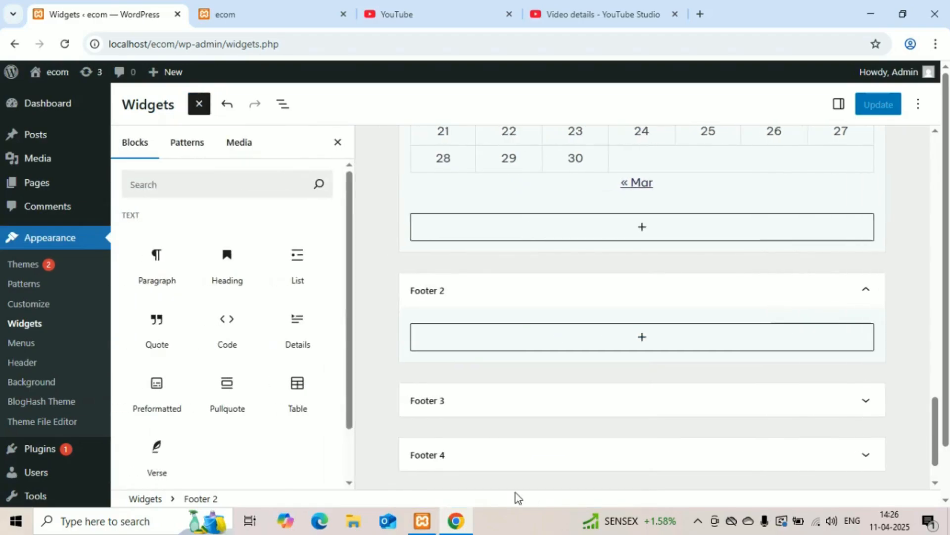
pyautogui.scroll(-8, 240, 378)
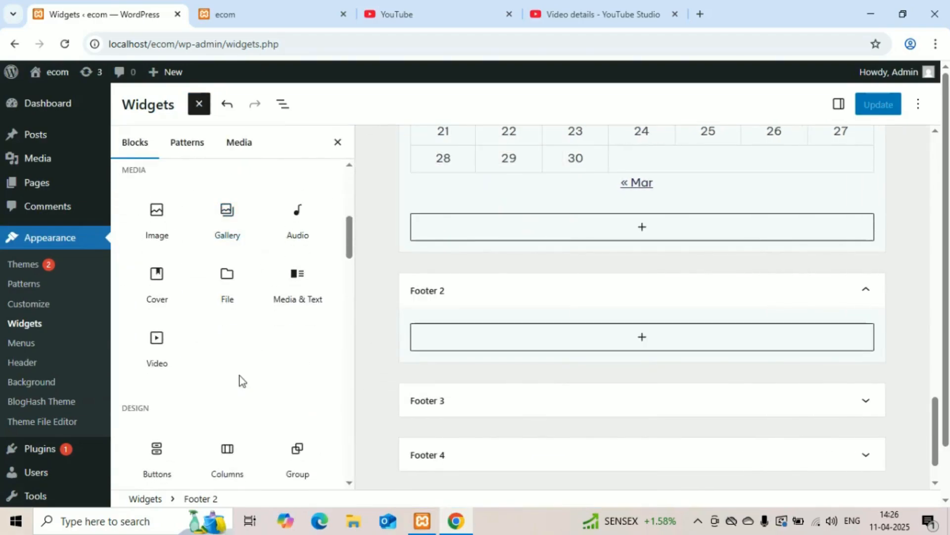
pyautogui.scroll(-5, 238, 376)
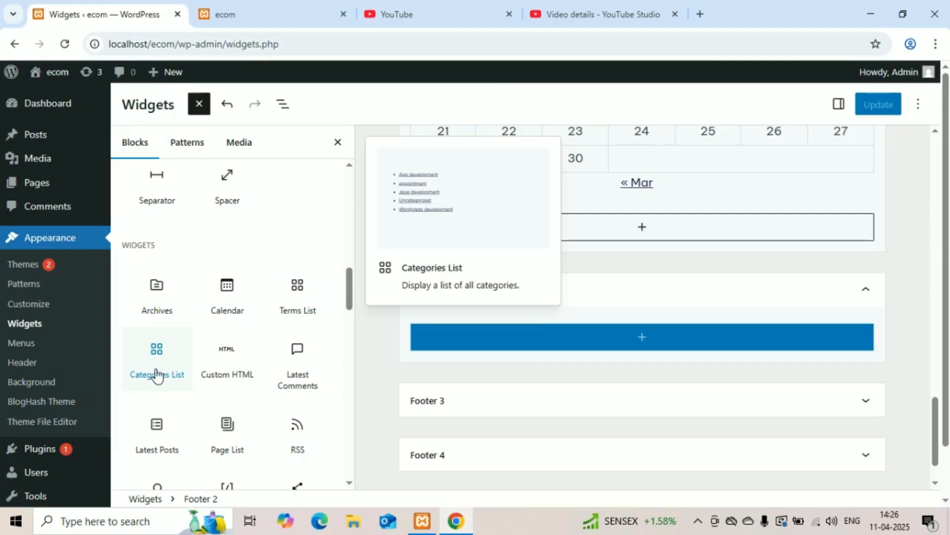
pyautogui.click(247, 447)
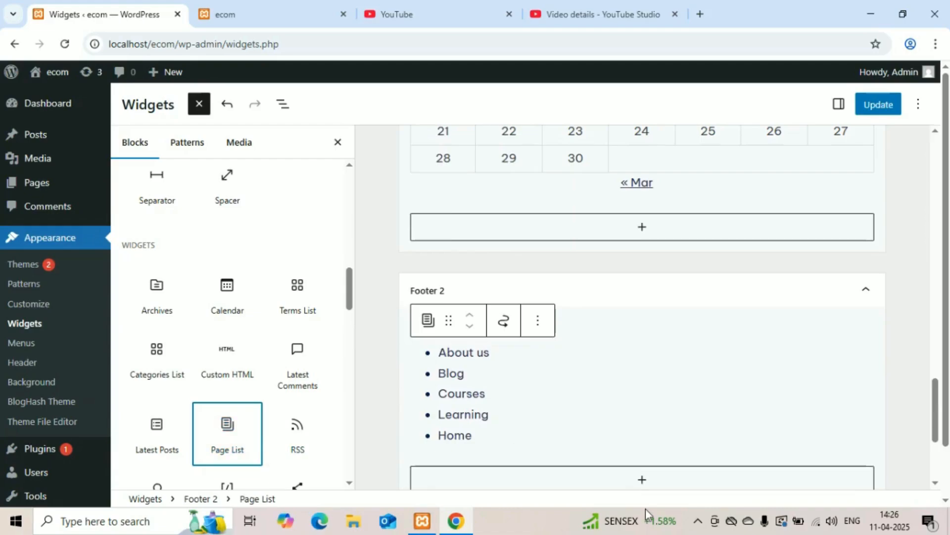
# Step: Save the widgets and review the page list beside the calendar in the ecom front page's footer
pyautogui.scroll(-3, 661, 447)
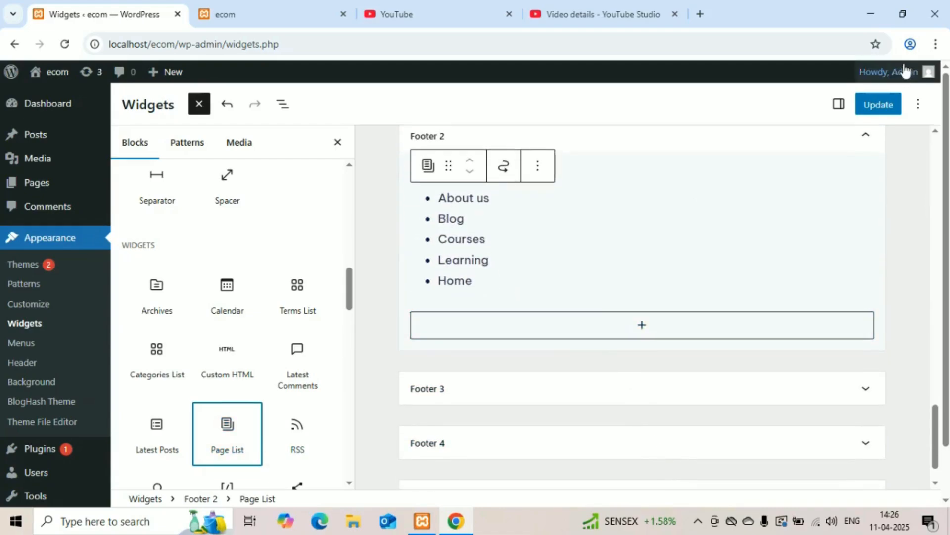
pyautogui.click(874, 104)
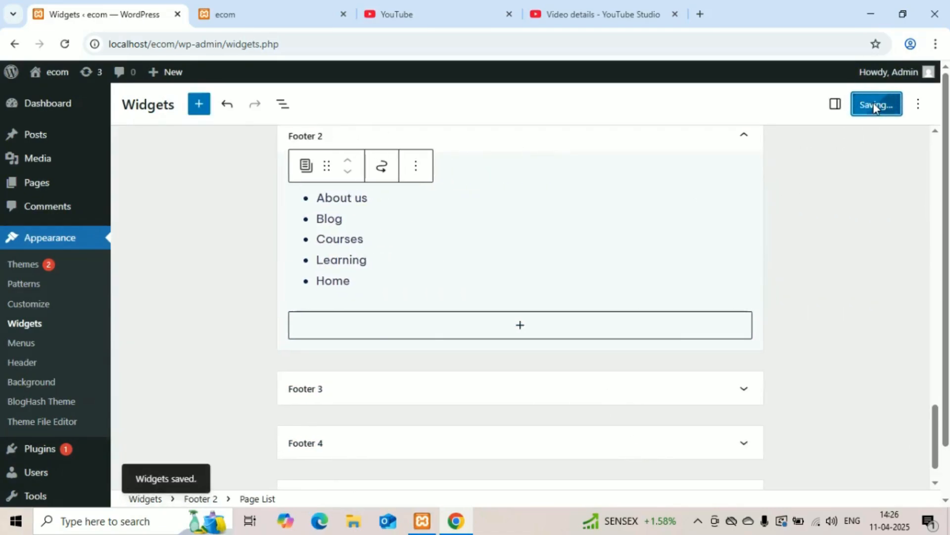
pyautogui.click(276, 5)
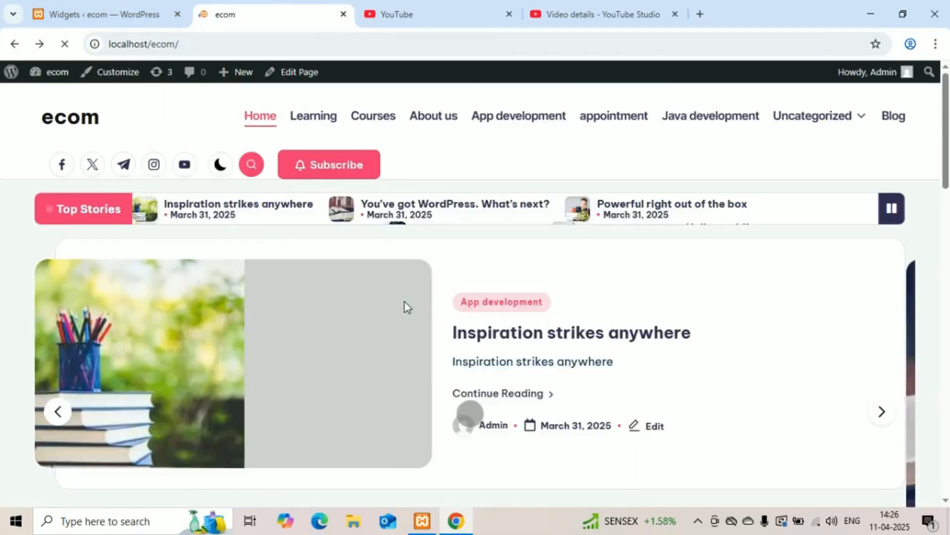
pyautogui.scroll(-5, 406, 269)
pyautogui.scroll(4, 389, 183)
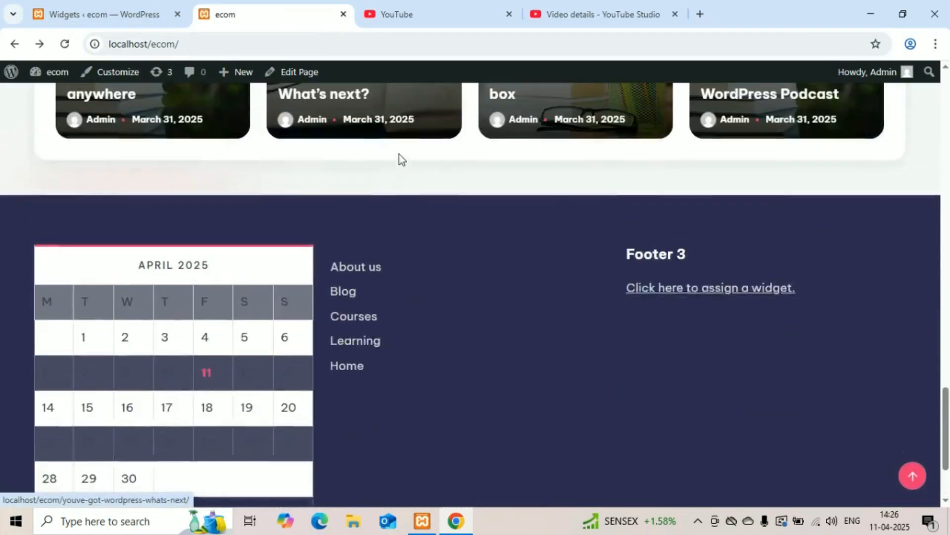
pyautogui.scroll(-2, 400, 159)
pyautogui.scroll(6, 400, 159)
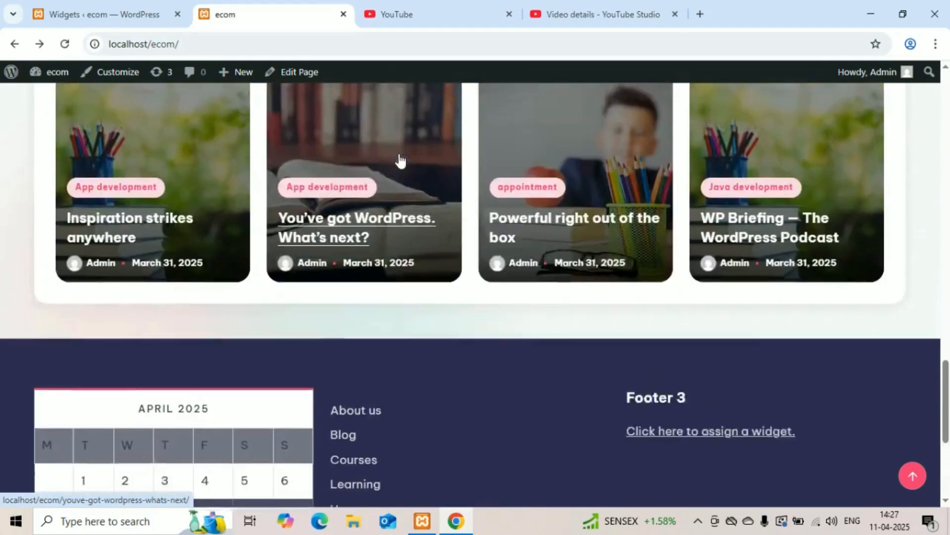
# Step: Return to the Widgets editor, reopen the Footer 2 area and select its Page List block
pyautogui.click(85, 10)
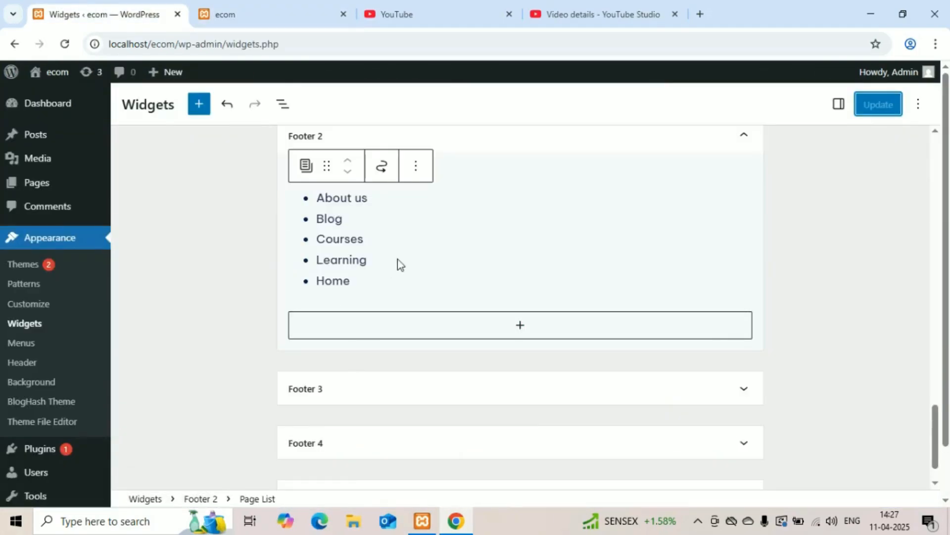
pyautogui.scroll(2, 397, 261)
pyautogui.click(346, 253)
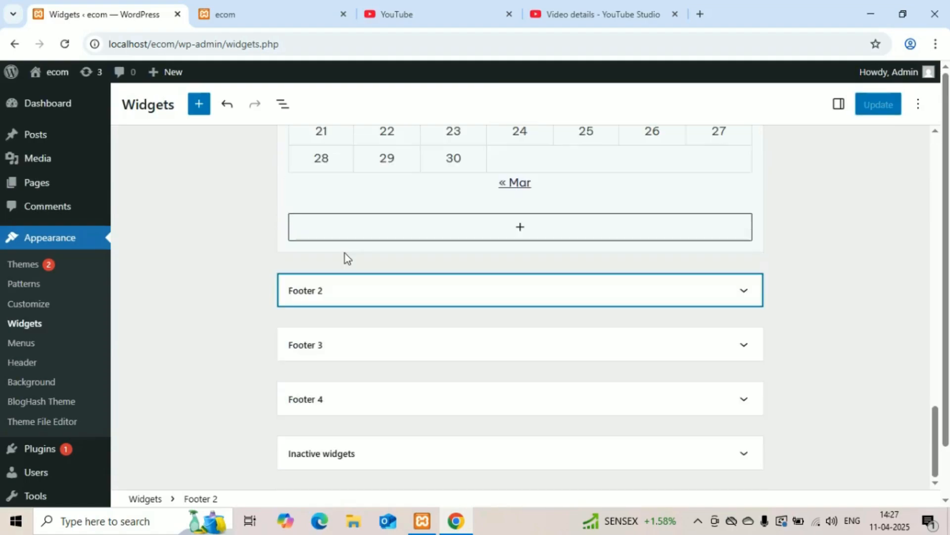
pyautogui.click(358, 296)
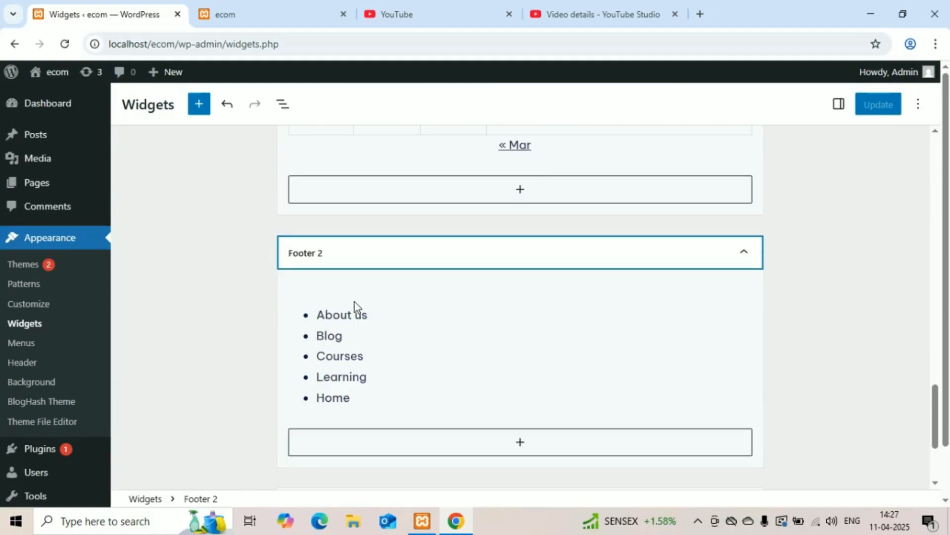
pyautogui.click(352, 305)
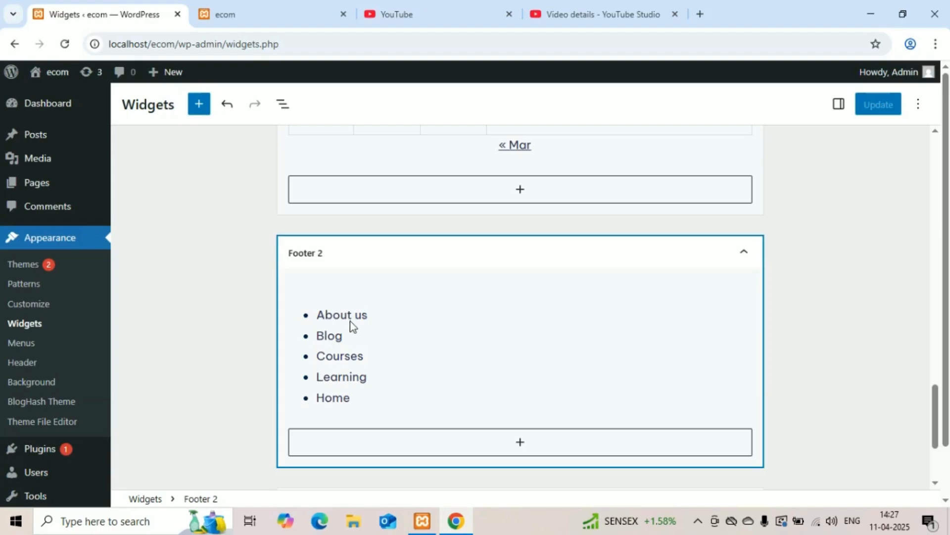
pyautogui.click(352, 326)
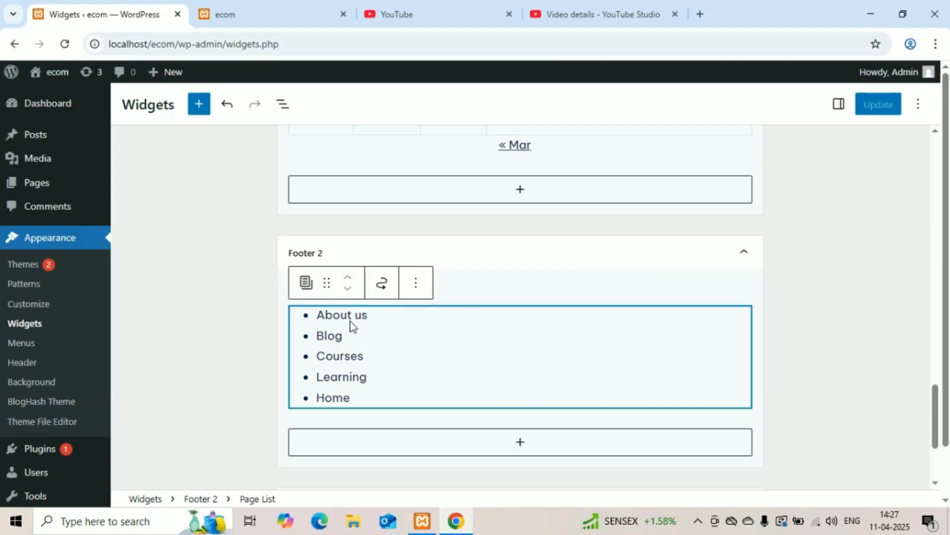
# Step: Examine the Page List block's options and transform choices in Footer 2 for a way to title the list
pyautogui.click(418, 282)
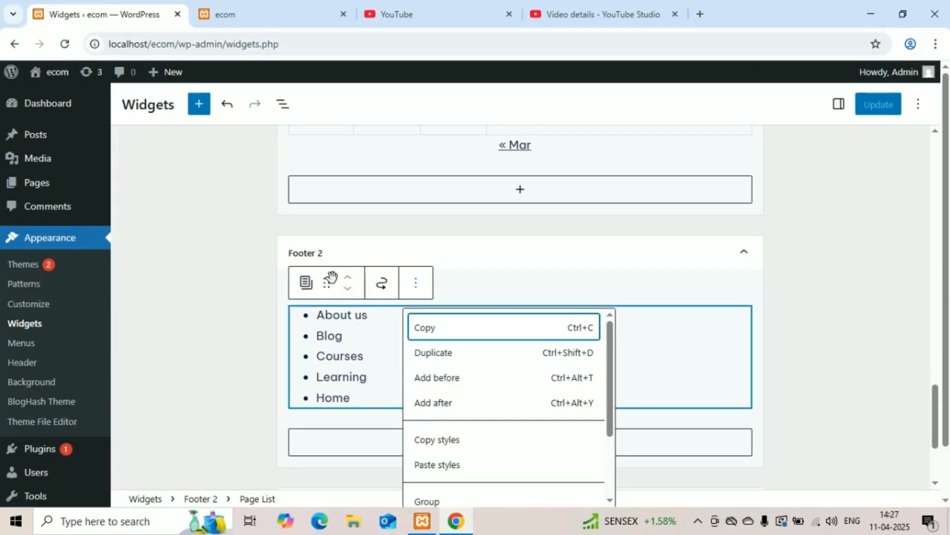
pyautogui.click(303, 282)
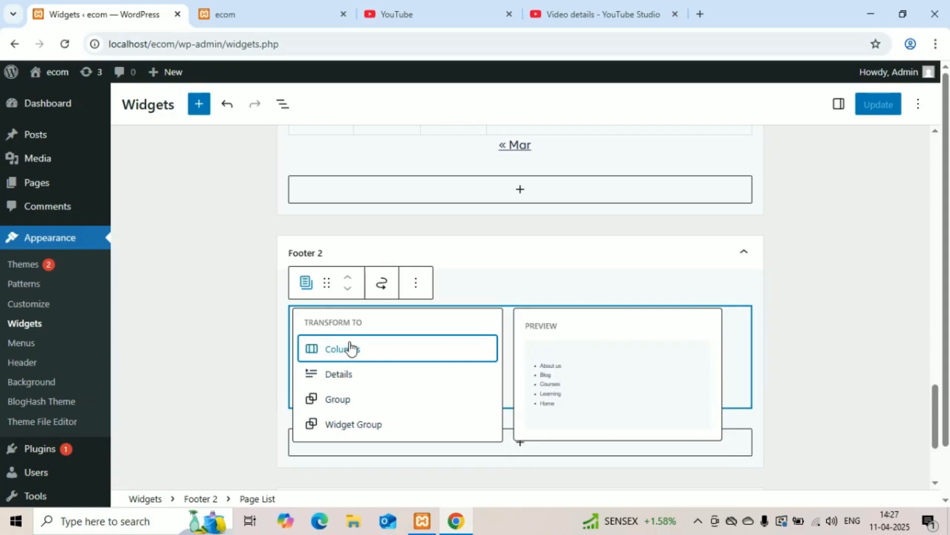
pyautogui.click(327, 287)
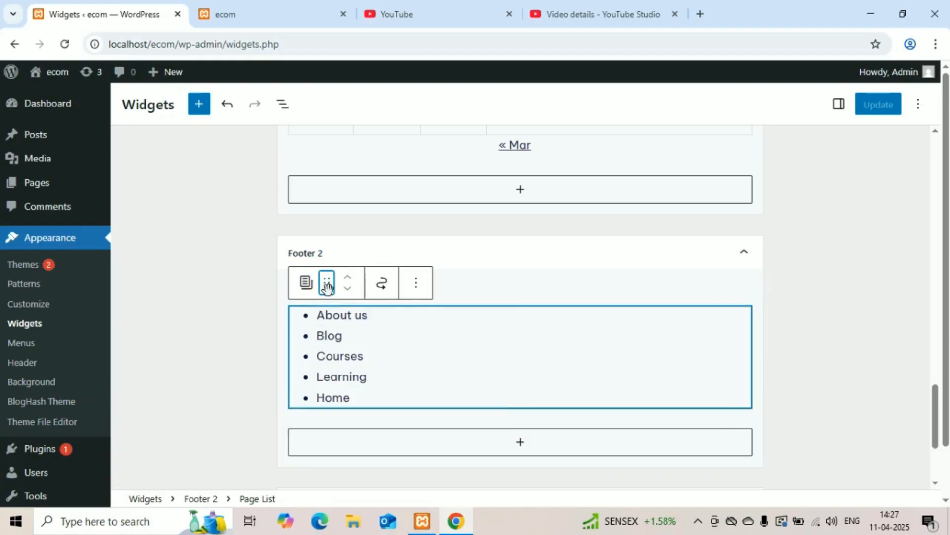
pyautogui.click(374, 315)
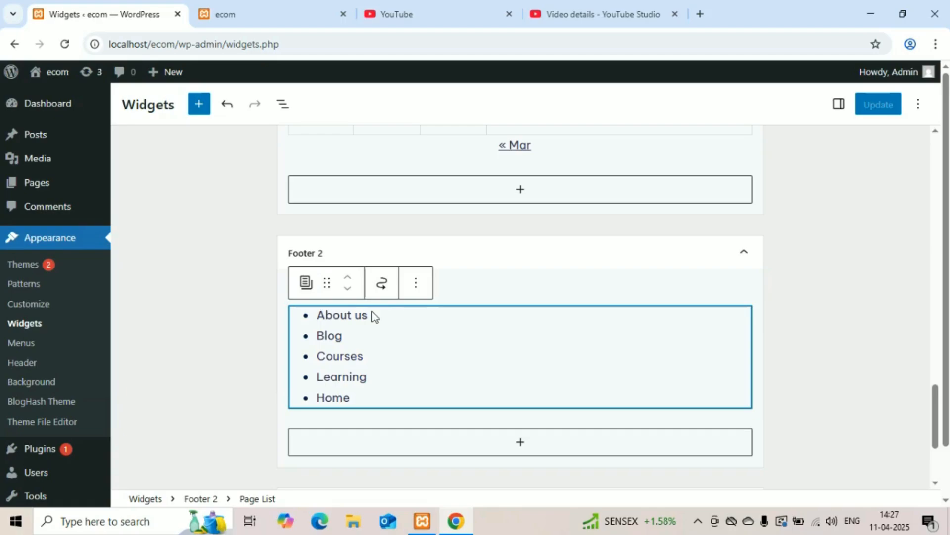
pyautogui.tripleClick(304, 320)
pyautogui.doubleClick(304, 321)
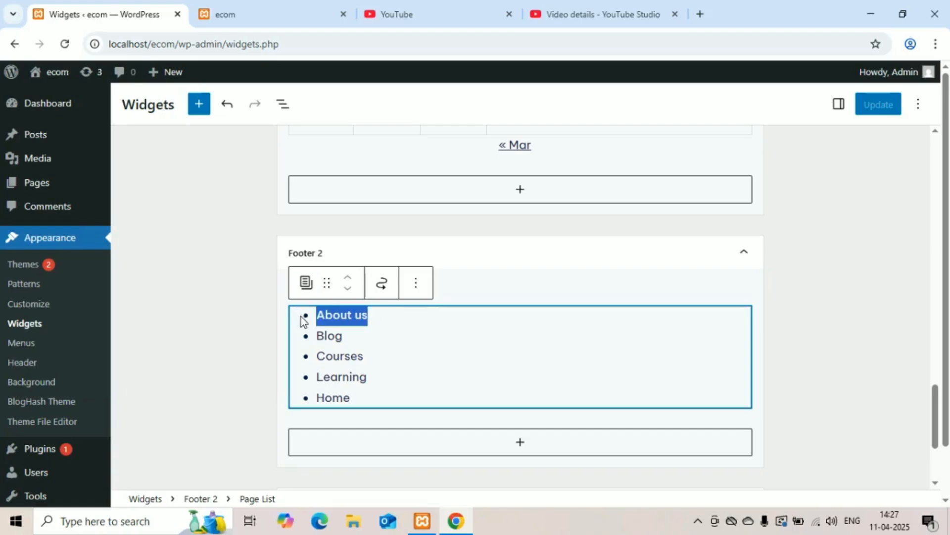
pyautogui.click(390, 349)
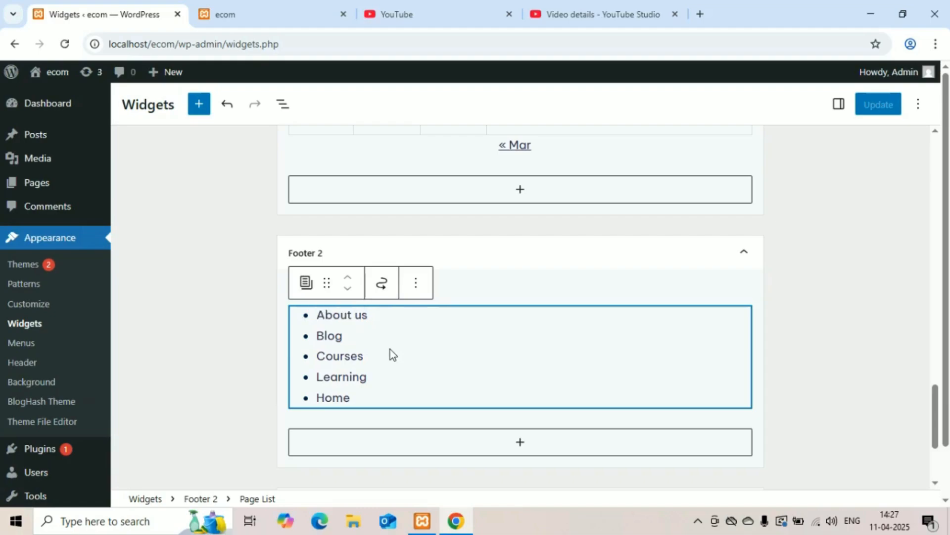
pyautogui.click(421, 286)
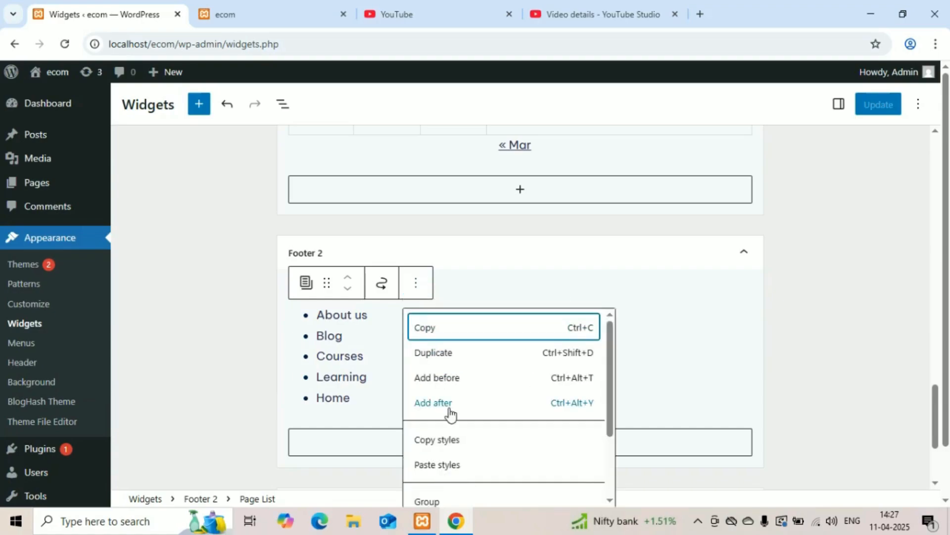
pyautogui.scroll(-2, 450, 415)
pyautogui.scroll(2, 450, 415)
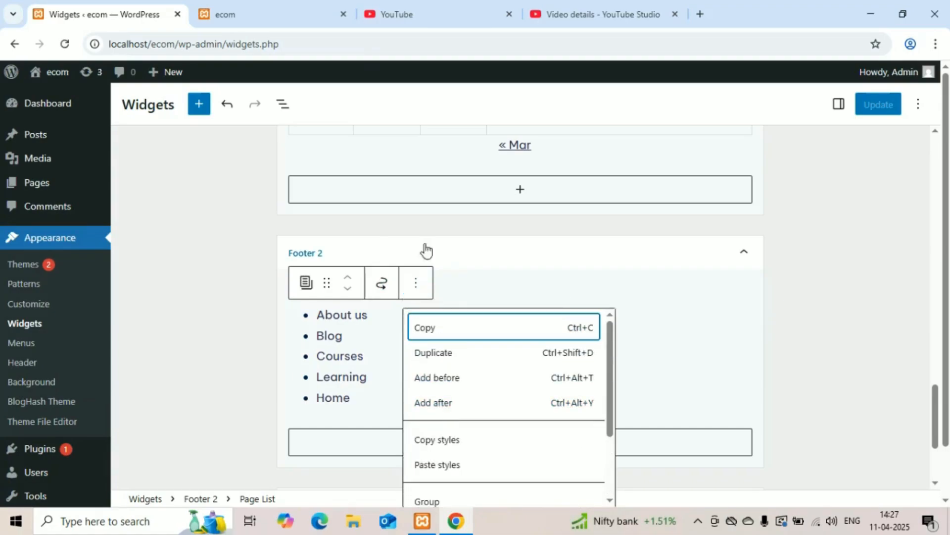
pyautogui.click(525, 288)
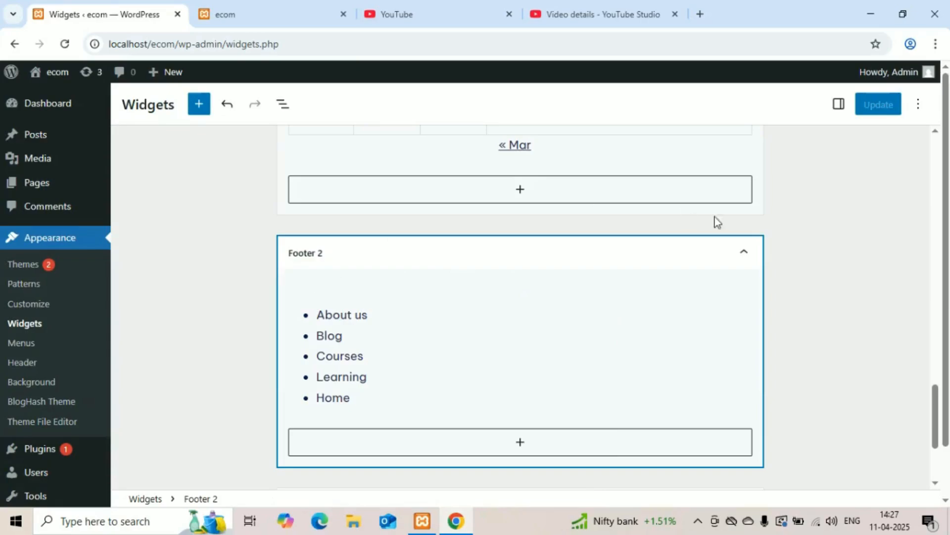
# Step: Add a Heading block below the page list in Footer 2 from the full block library, with the text "Quick Links"
pyautogui.click(518, 443)
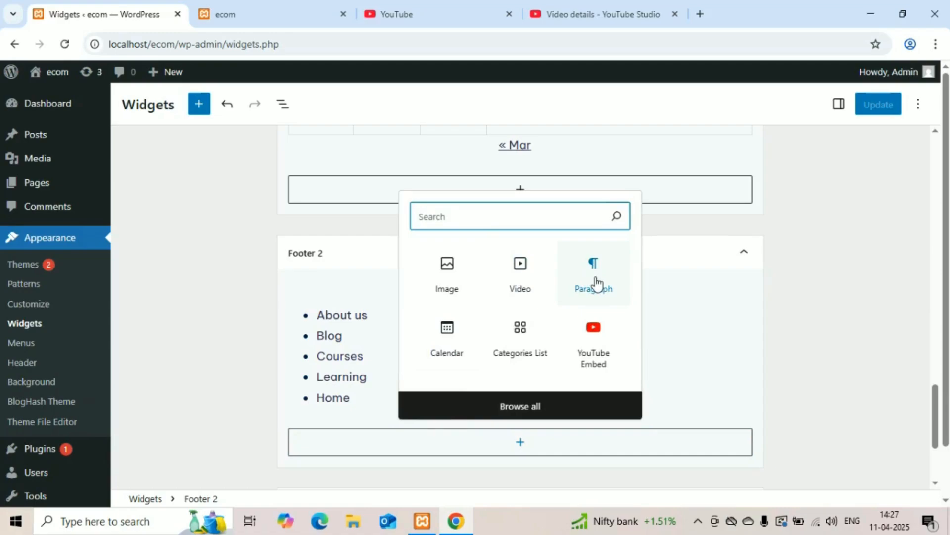
pyautogui.click(515, 407)
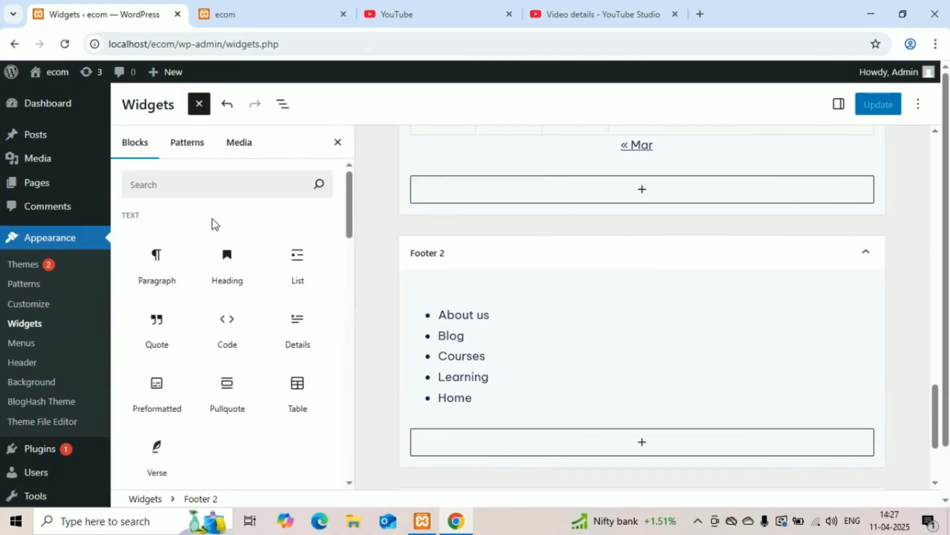
pyautogui.click(242, 253)
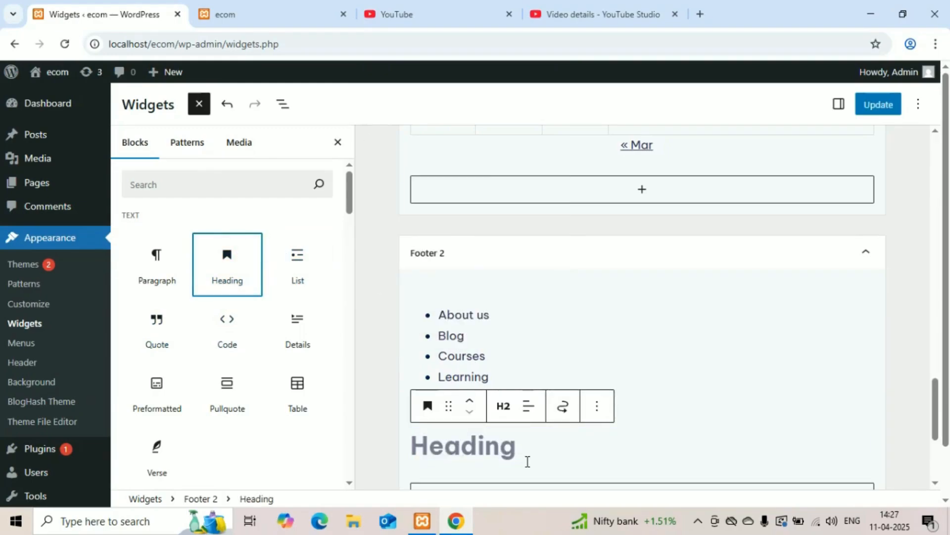
pyautogui.press('Down')
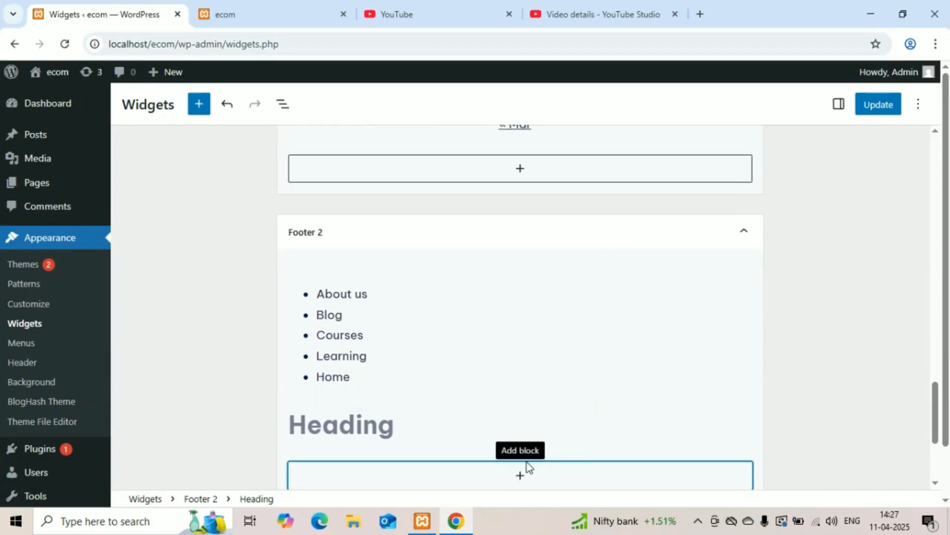
pyautogui.click(399, 430)
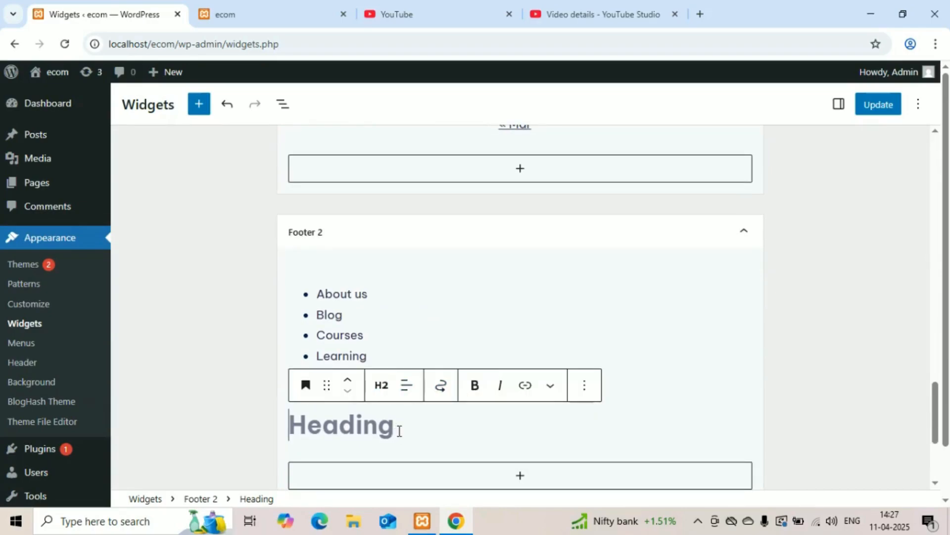
pyautogui.write('quick')
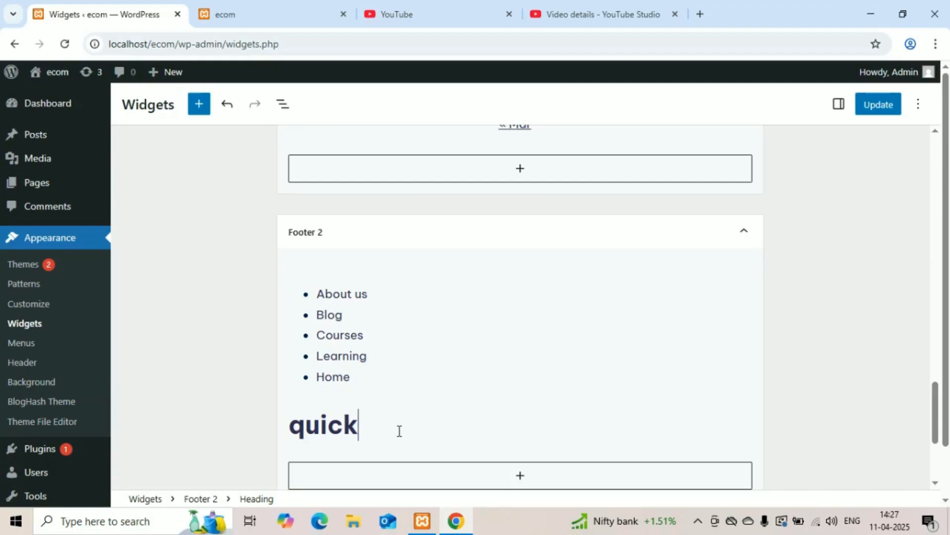
pyautogui.write(' links')
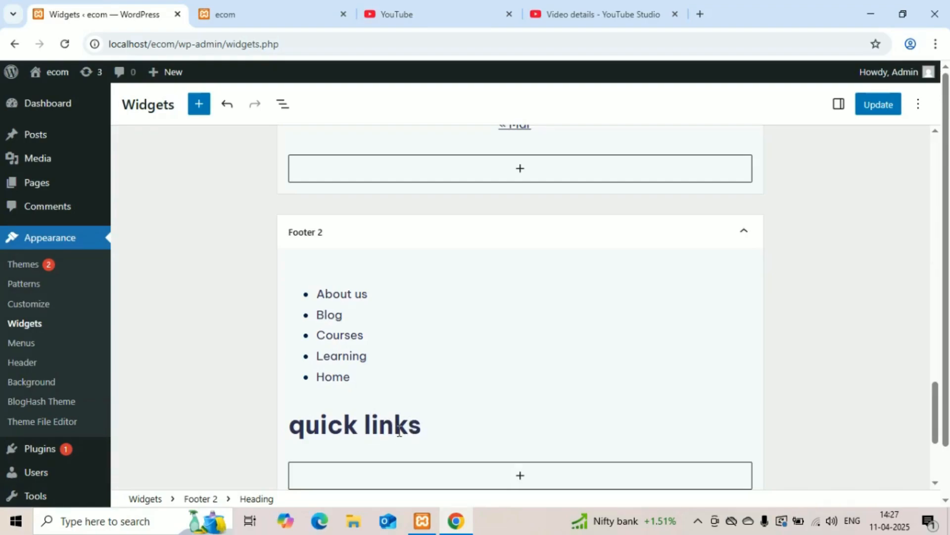
pyautogui.press('BackSpace')
pyautogui.write('L')
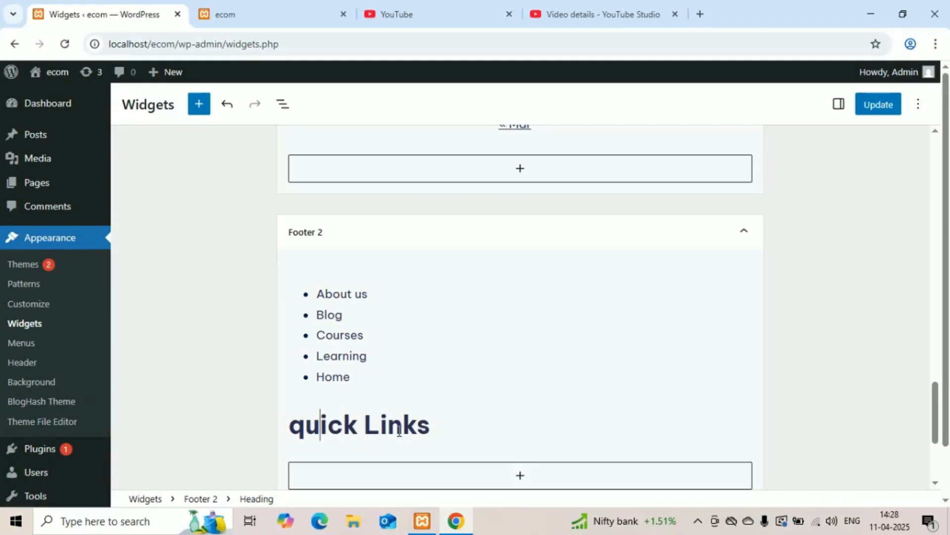
pyautogui.press('BackSpace')
pyautogui.write('Q')
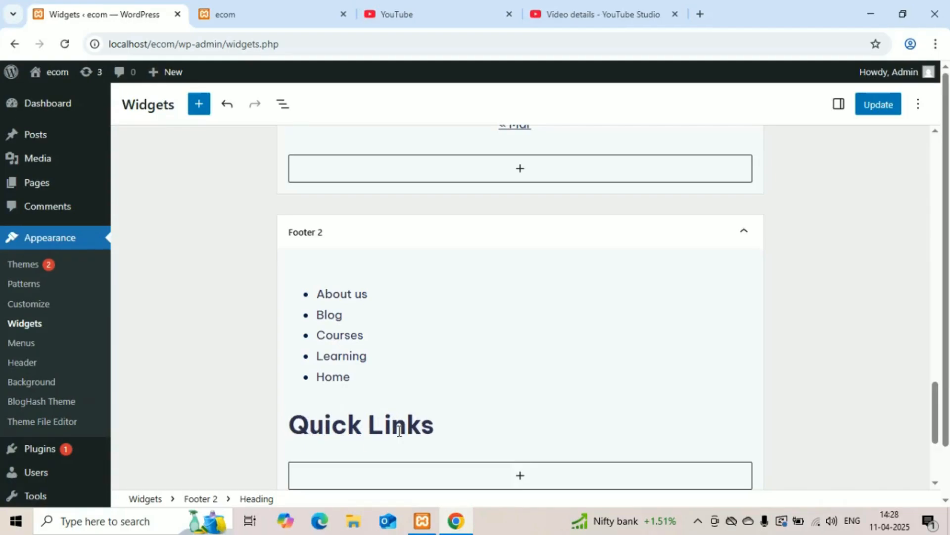
# Step: Set the Quick Links heading to level H6 and move it above the page list in Footer 2
pyautogui.moveTo(438, 424); pyautogui.dragTo(297, 426)
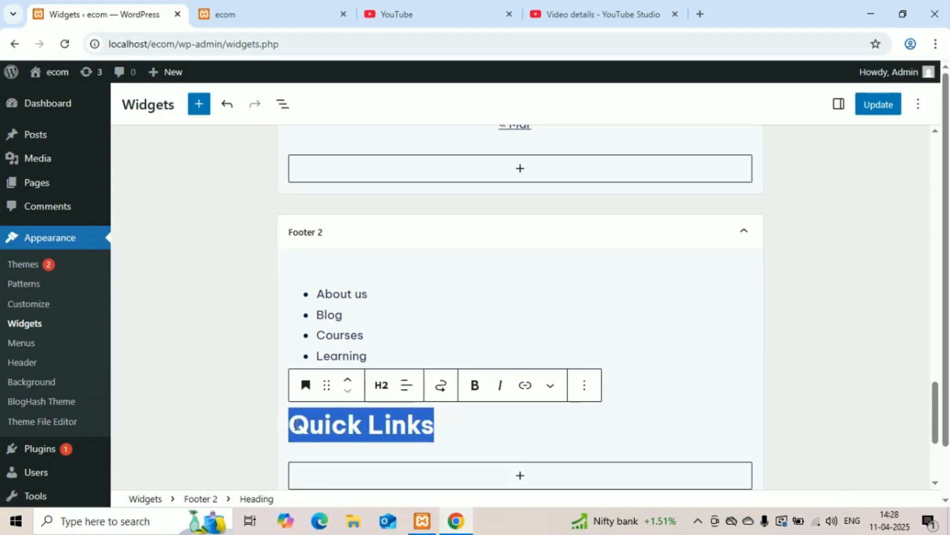
pyautogui.click(403, 390)
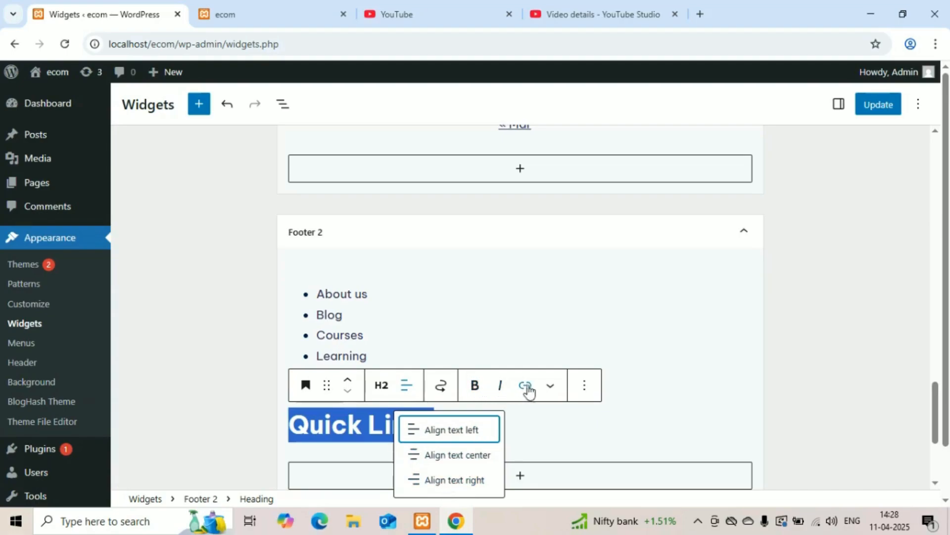
pyautogui.click(385, 387)
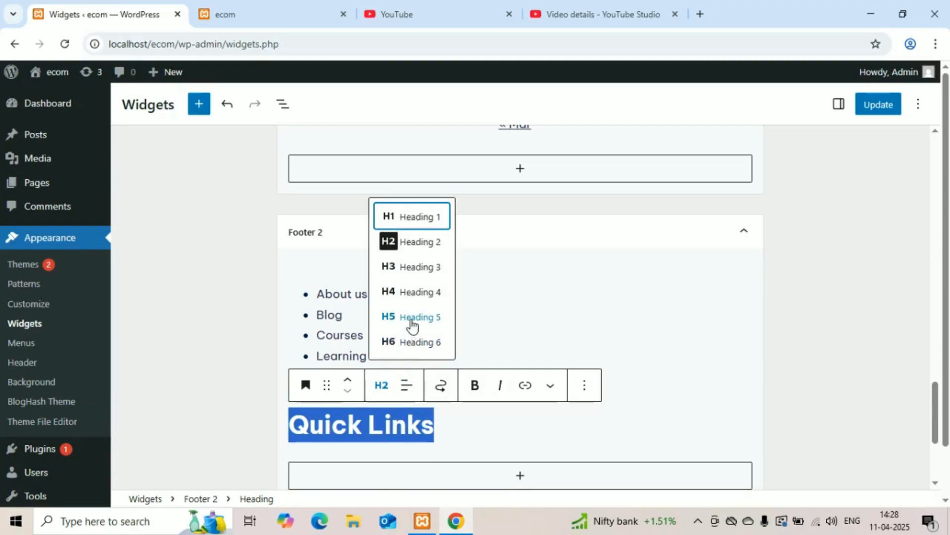
pyautogui.click(408, 342)
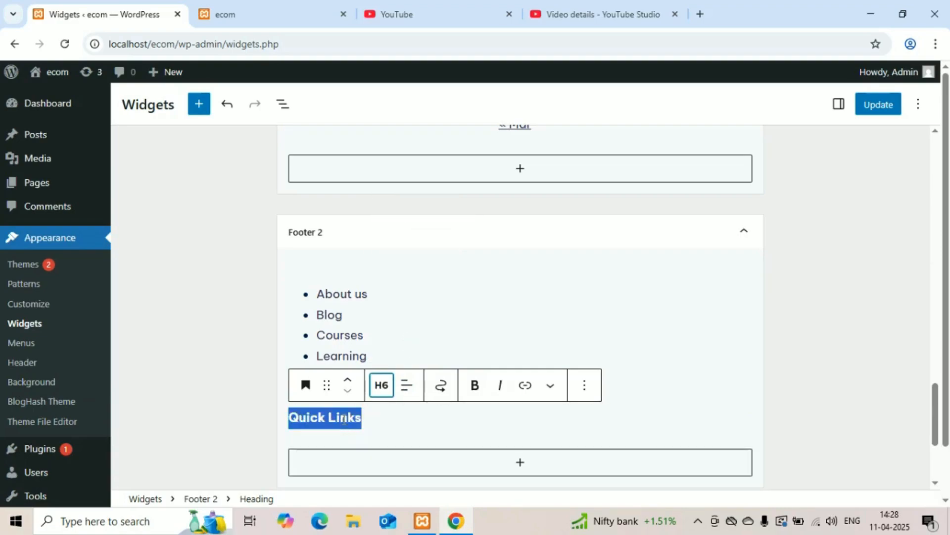
pyautogui.click(384, 421)
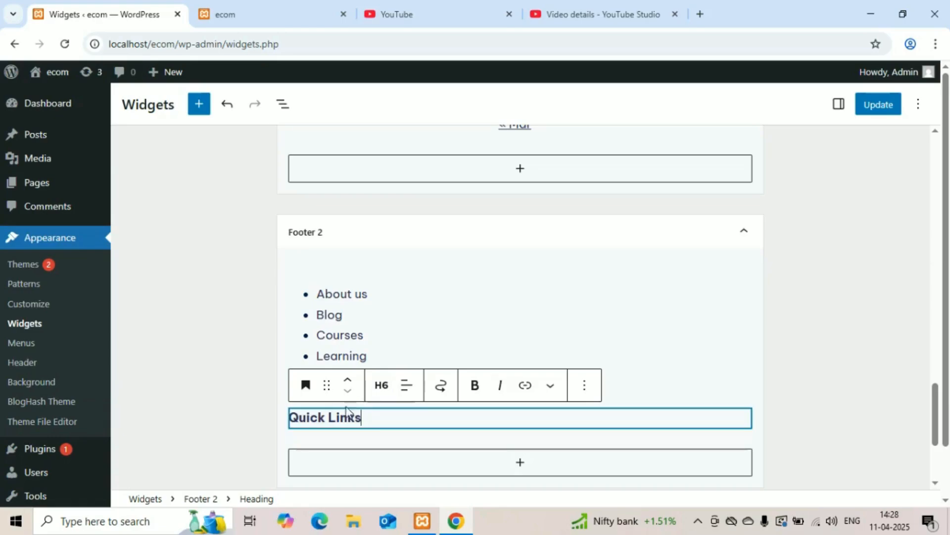
pyautogui.click(349, 383)
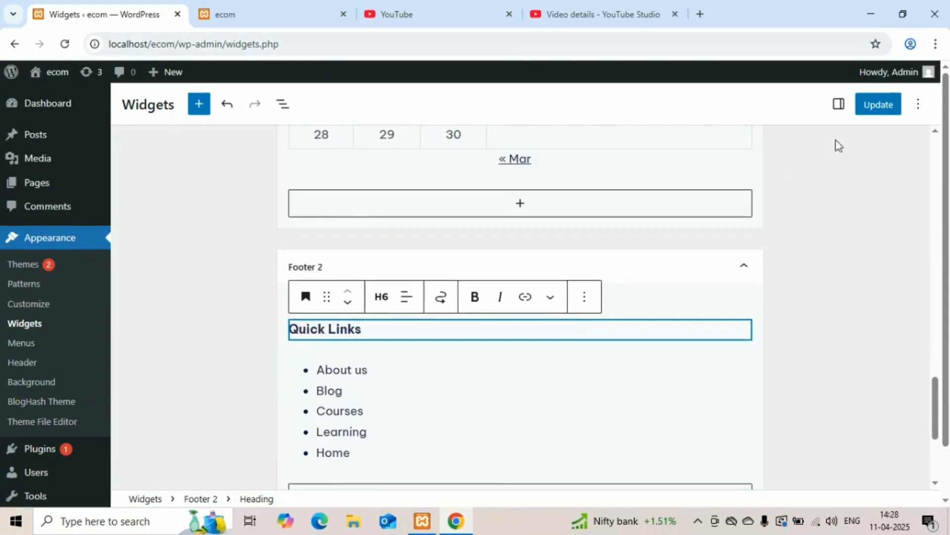
# Step: Save the widgets and reload the ecom front page to check the Quick Links heading in the footer
pyautogui.click(877, 104)
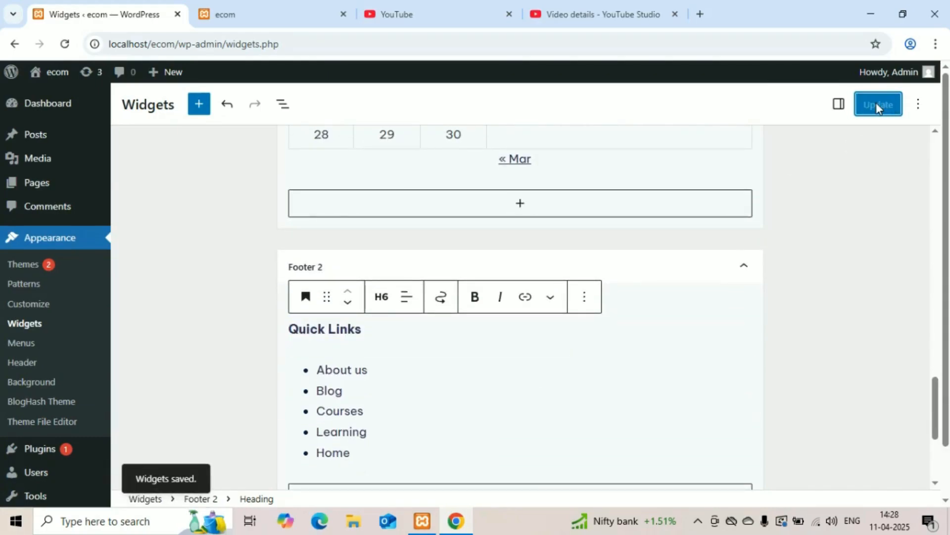
pyautogui.click(263, 10)
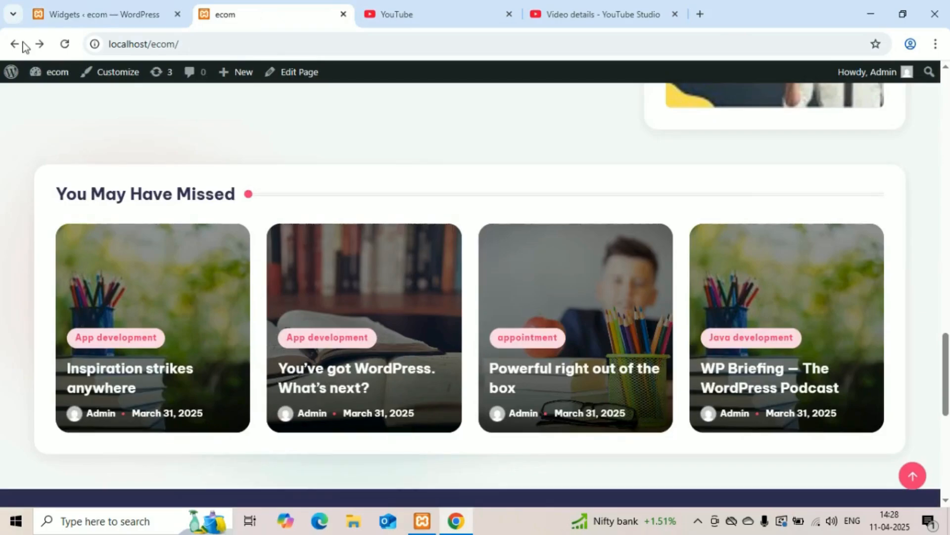
pyautogui.click(64, 44)
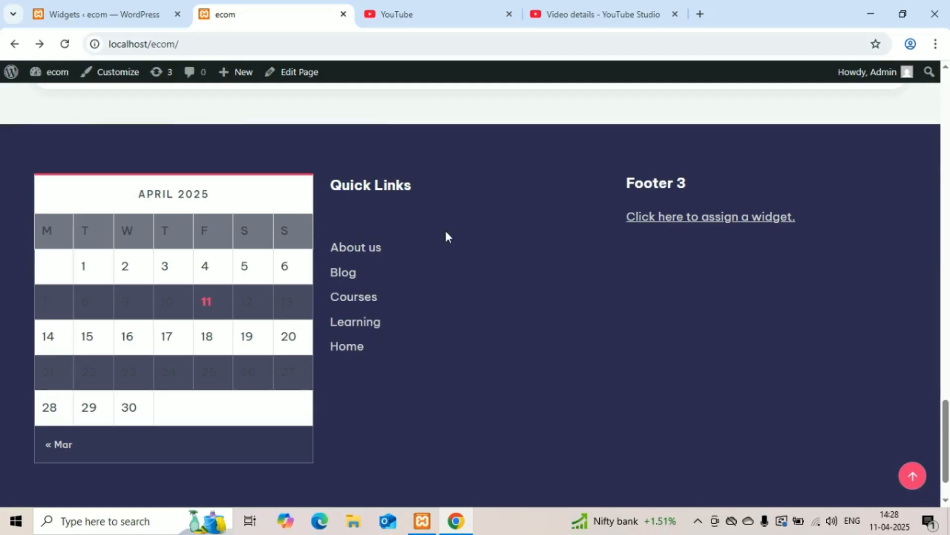
# Step: Return to the Widgets editor and expand the Footer 3 area
pyautogui.click(95, 11)
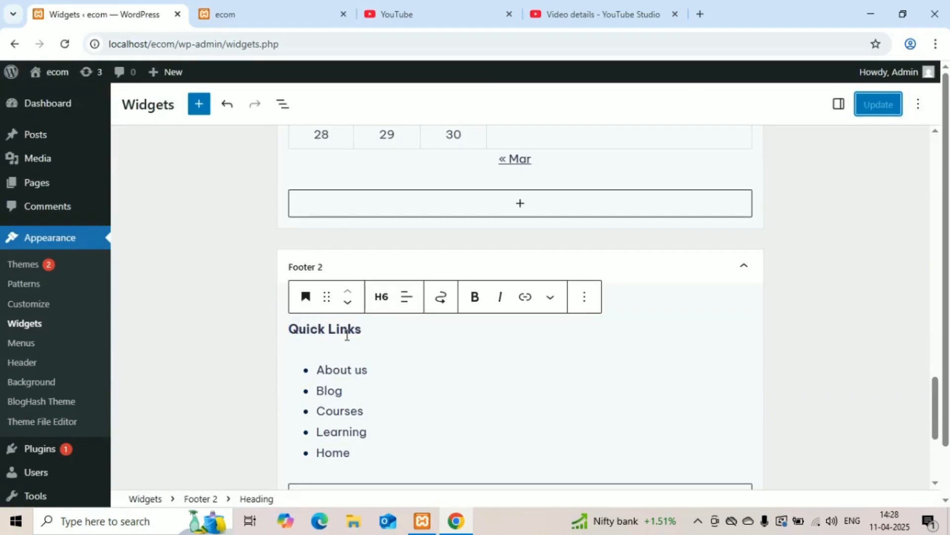
pyautogui.click(373, 405)
pyautogui.doubleClick(372, 391)
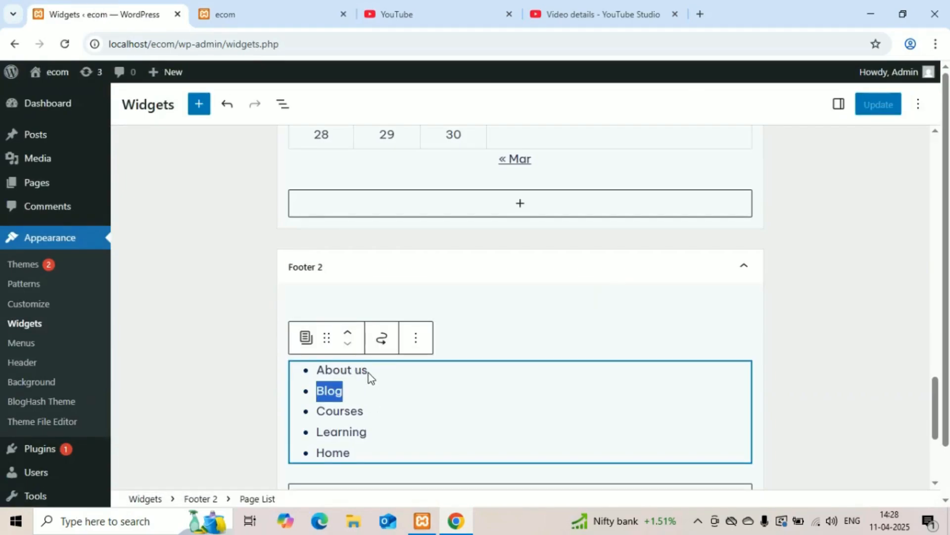
pyautogui.click(934, 300)
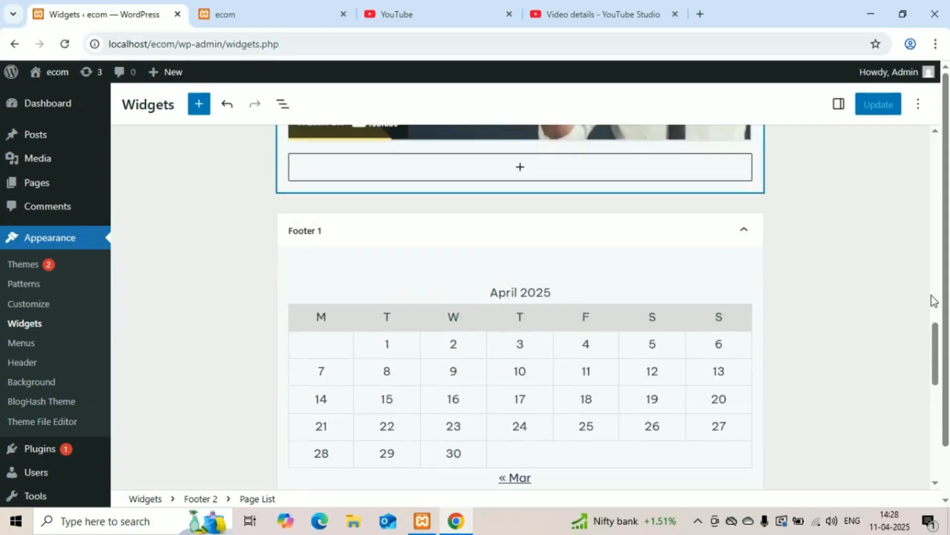
pyautogui.click(837, 334)
pyautogui.scroll(-10, 837, 334)
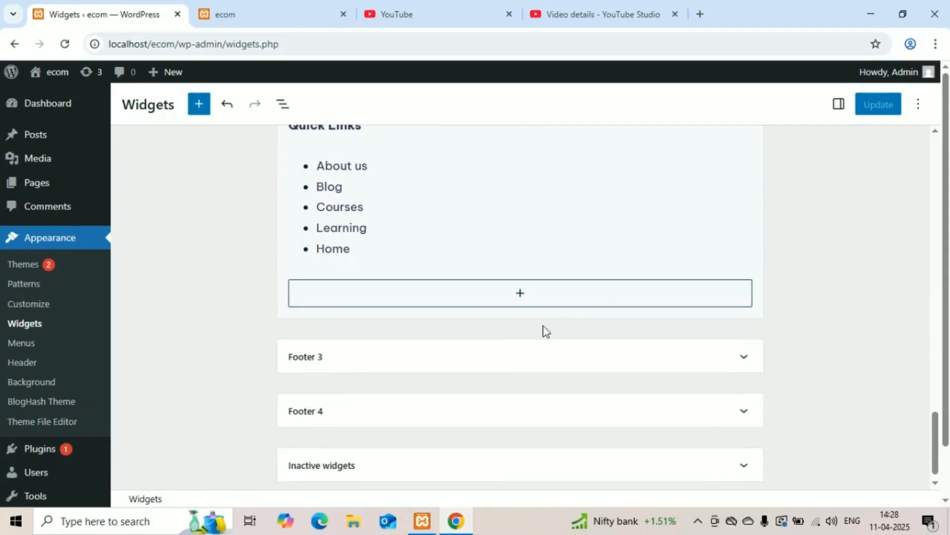
pyautogui.click(536, 365)
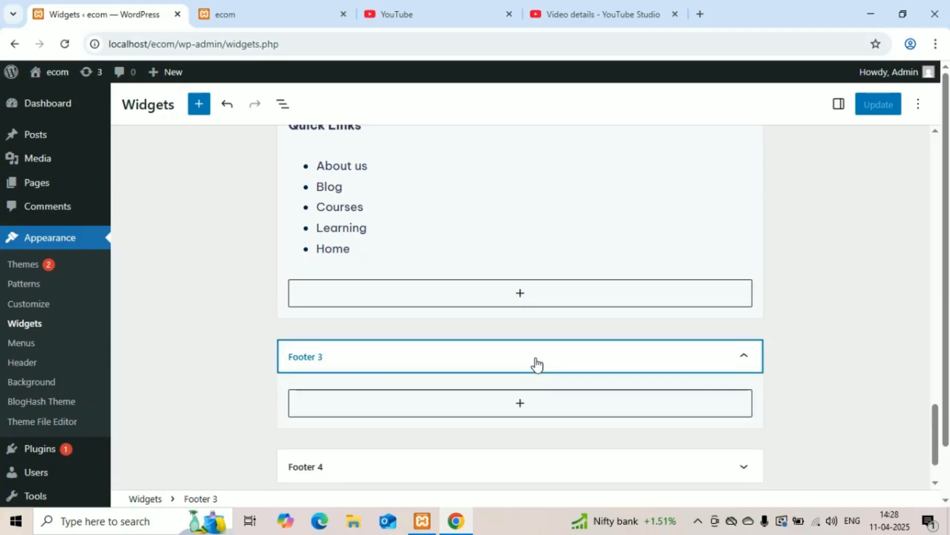
# Step: Add a Latest Comments block to the Footer 3 area from the full block library and review its preview
pyautogui.click(503, 414)
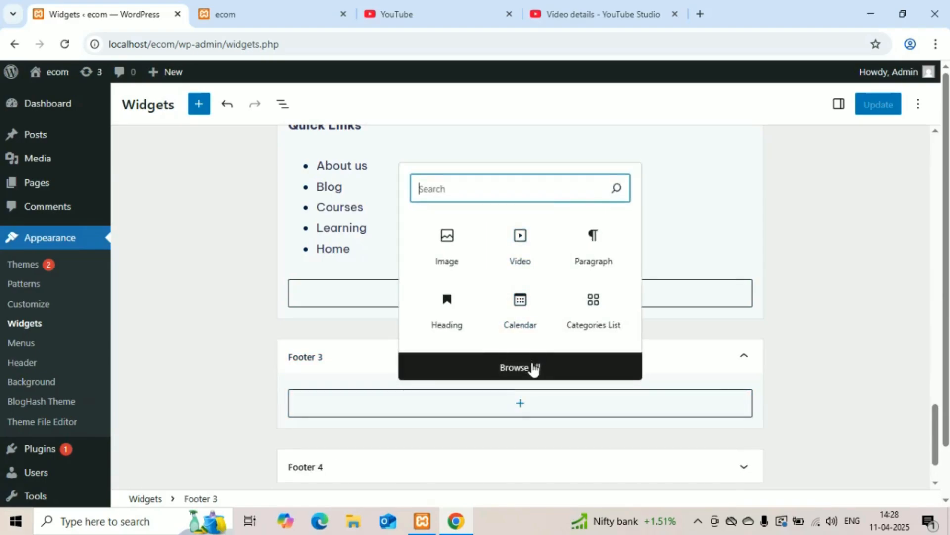
pyautogui.click(533, 367)
pyautogui.scroll(-5, 206, 422)
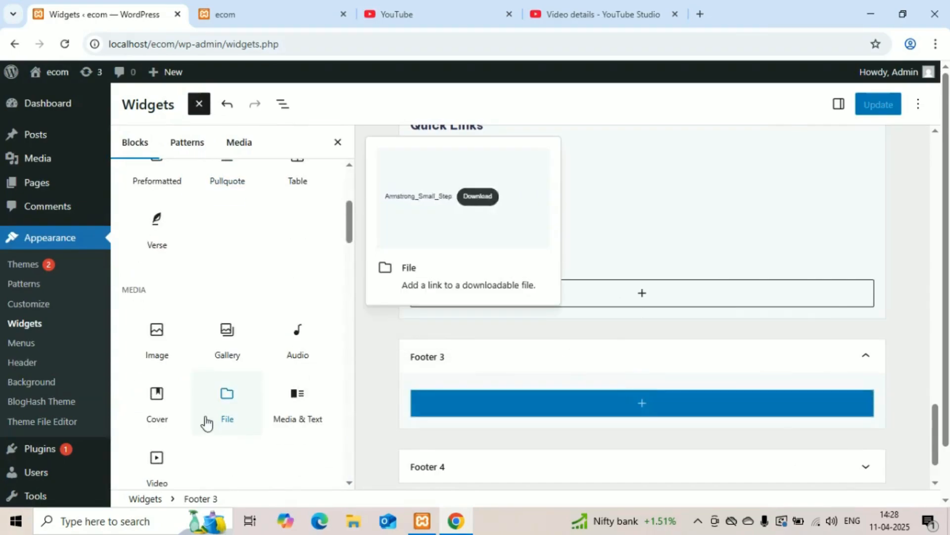
pyautogui.scroll(-6, 206, 416)
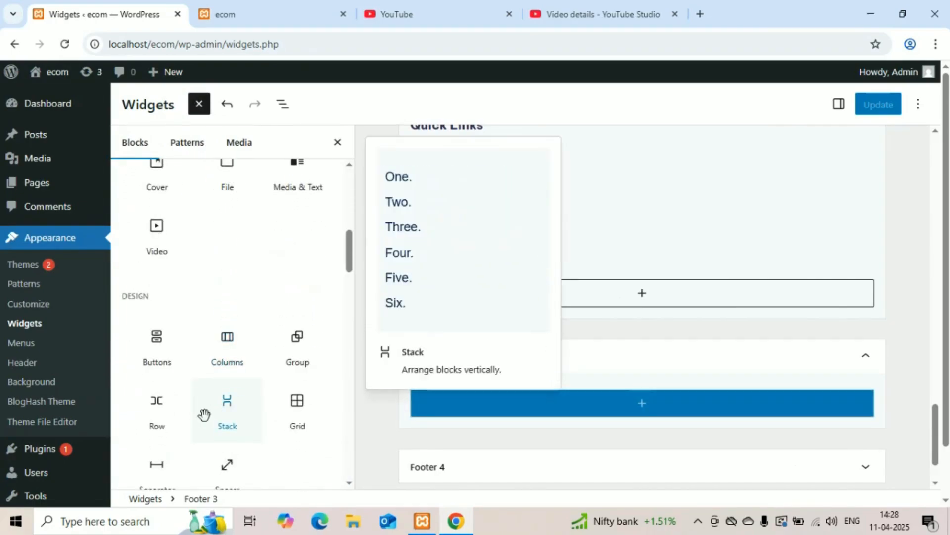
pyautogui.scroll(-5, 206, 417)
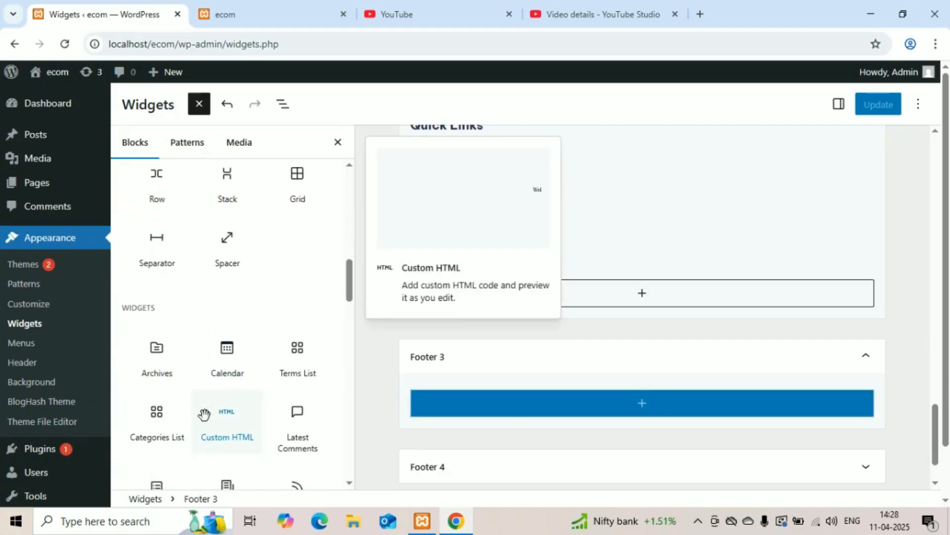
pyautogui.scroll(-1, 204, 415)
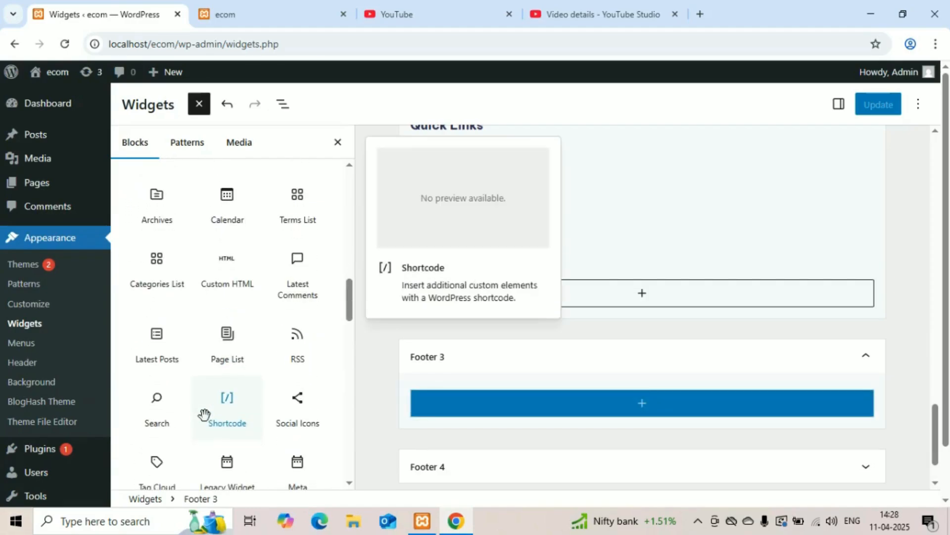
pyautogui.click(299, 295)
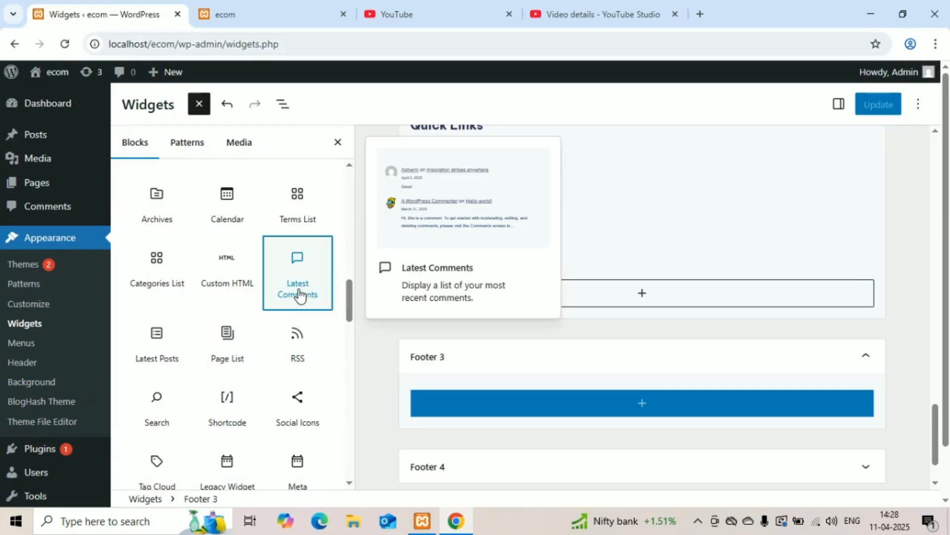
pyautogui.scroll(-4, 556, 391)
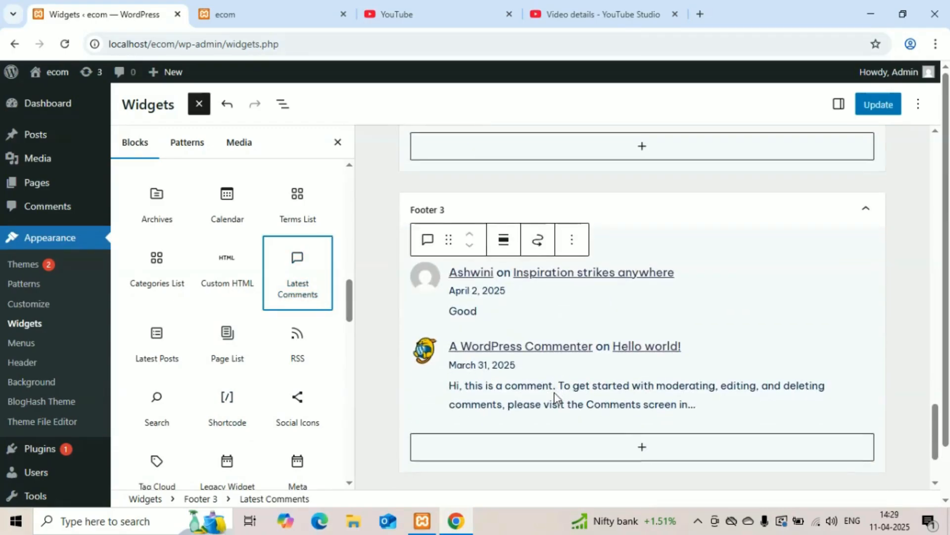
pyautogui.scroll(1, 555, 400)
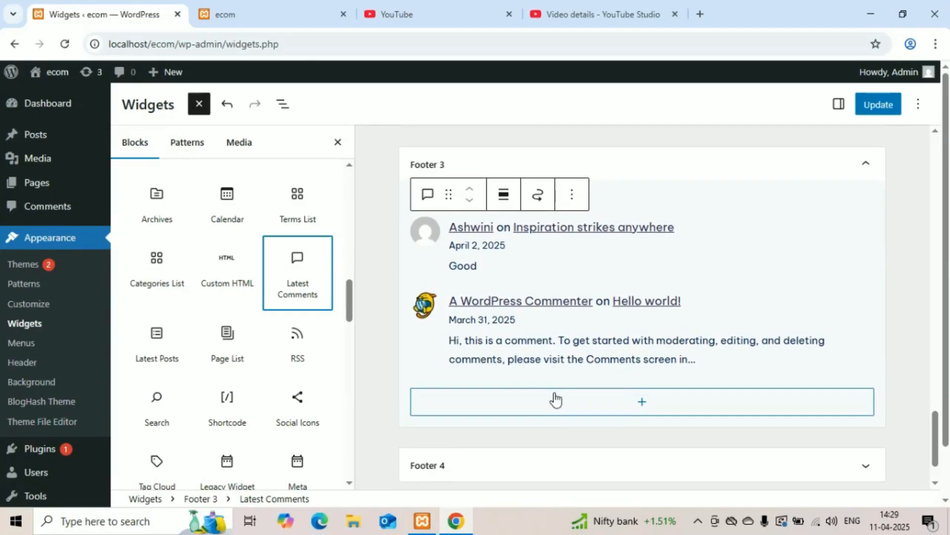
pyautogui.scroll(2, 555, 400)
pyautogui.scroll(-2, 555, 400)
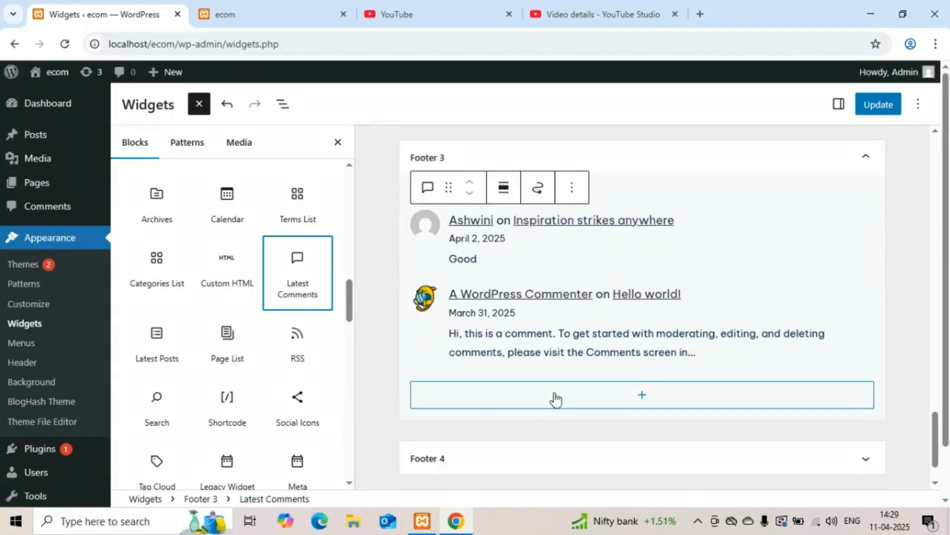
pyautogui.scroll(4, 555, 400)
pyautogui.scroll(2, 555, 399)
# Step: Save the widgets and reload the ecom front page to check the latest comments in the footer's third column
pyautogui.click(886, 104)
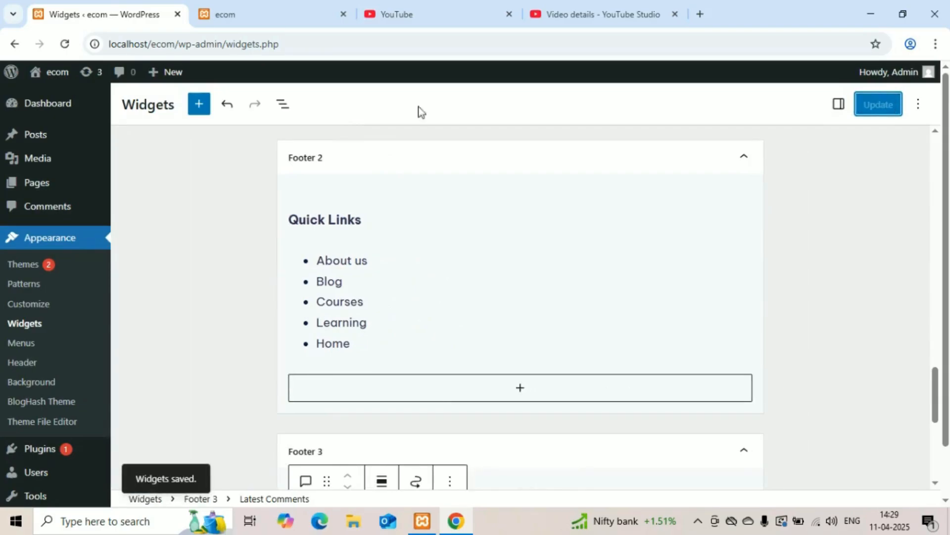
pyautogui.click(207, 10)
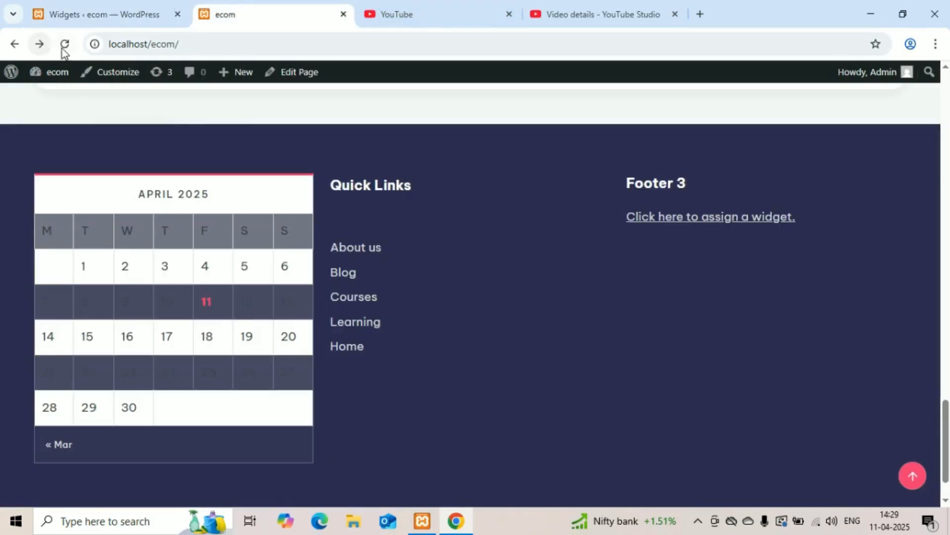
pyautogui.click(64, 45)
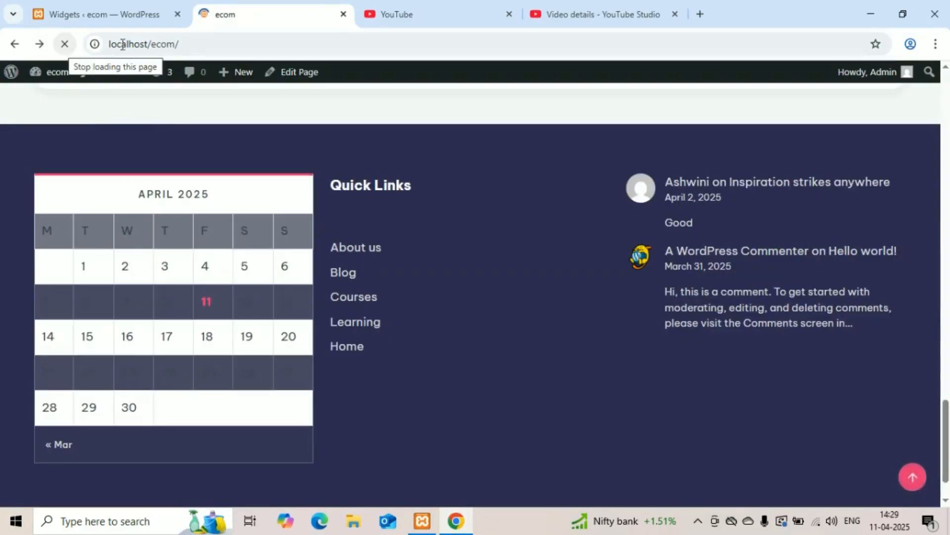
# Step: Review the ecom front page from its header to the calendar, quick links and latest comments in the three footer columns
pyautogui.scroll(2, 565, 367)
pyautogui.scroll(-3, 844, 482)
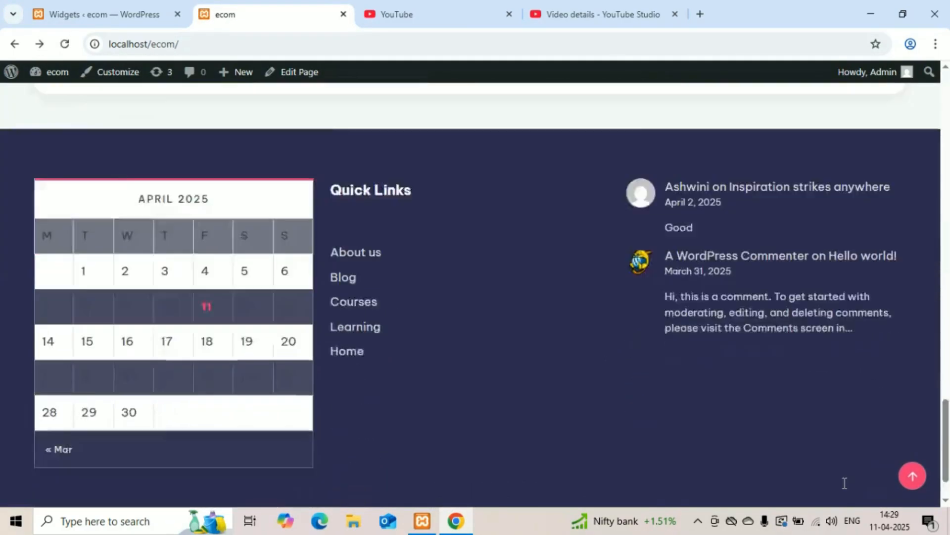
pyautogui.scroll(3, 843, 483)
pyautogui.scroll(20, 844, 482)
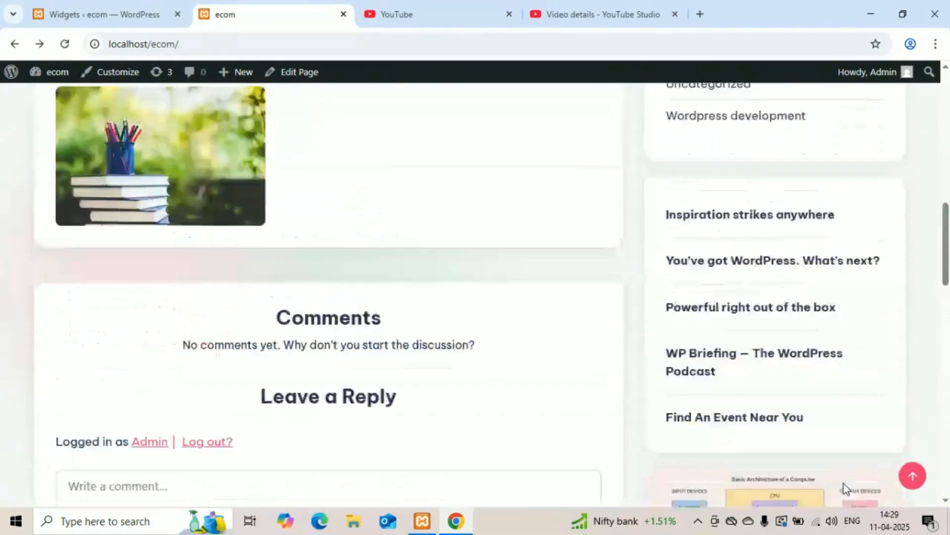
pyautogui.scroll(-8, 845, 483)
pyautogui.scroll(-8, 844, 483)
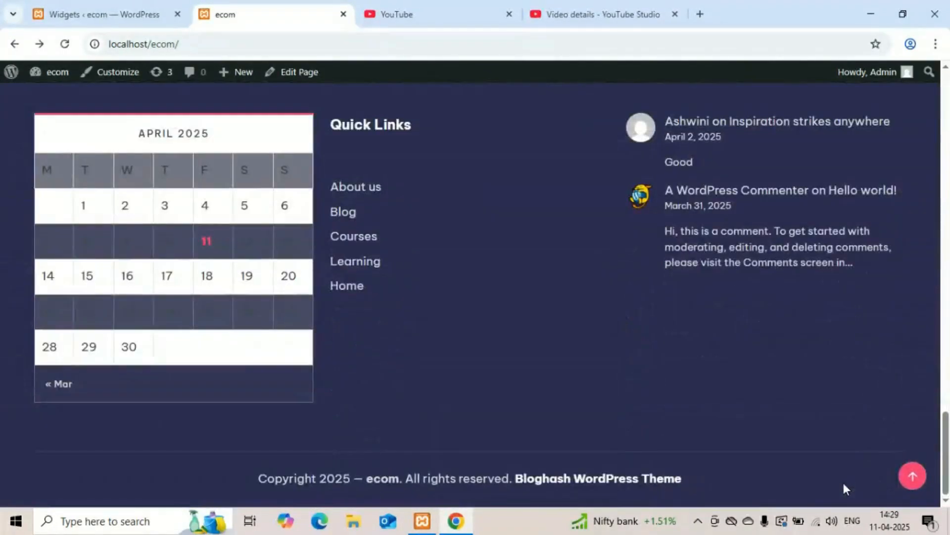
pyautogui.scroll(20, 843, 480)
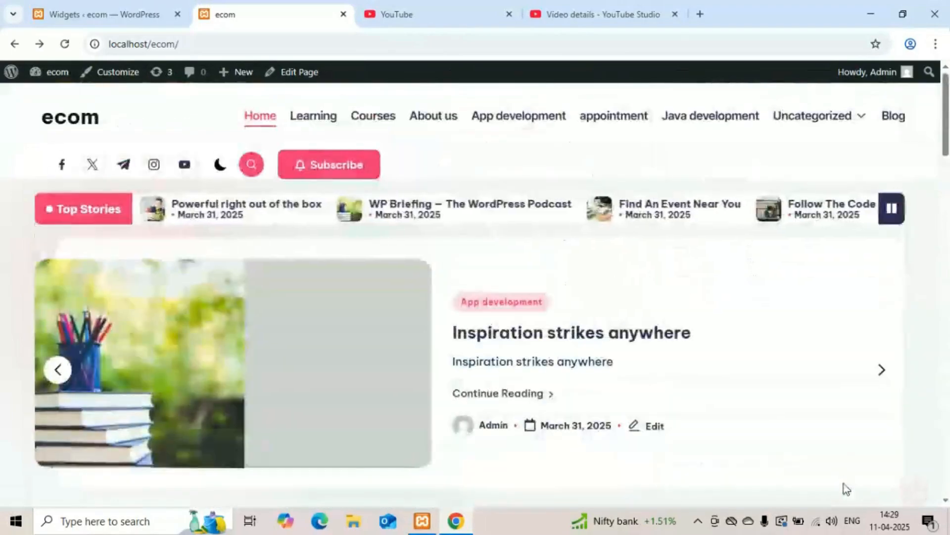
pyautogui.scroll(-20, 846, 489)
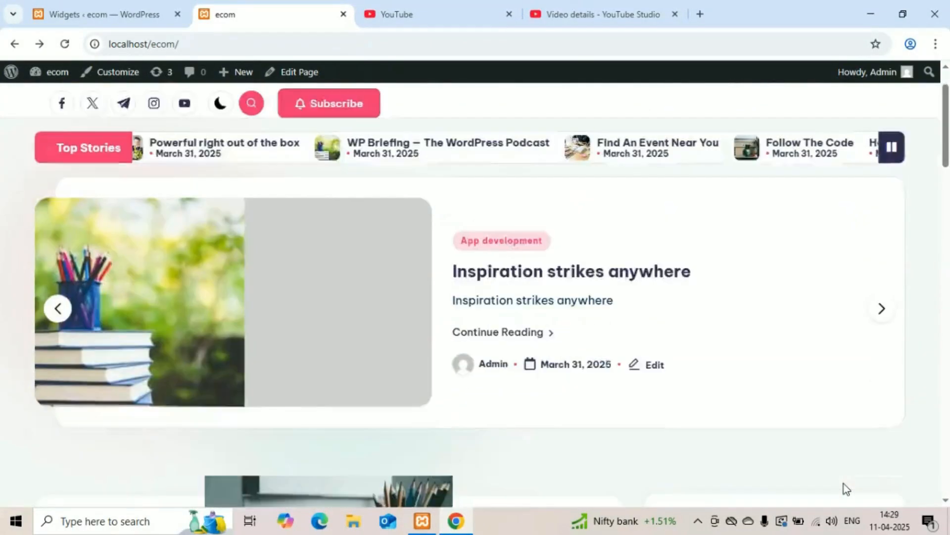
pyautogui.scroll(20, 843, 483)
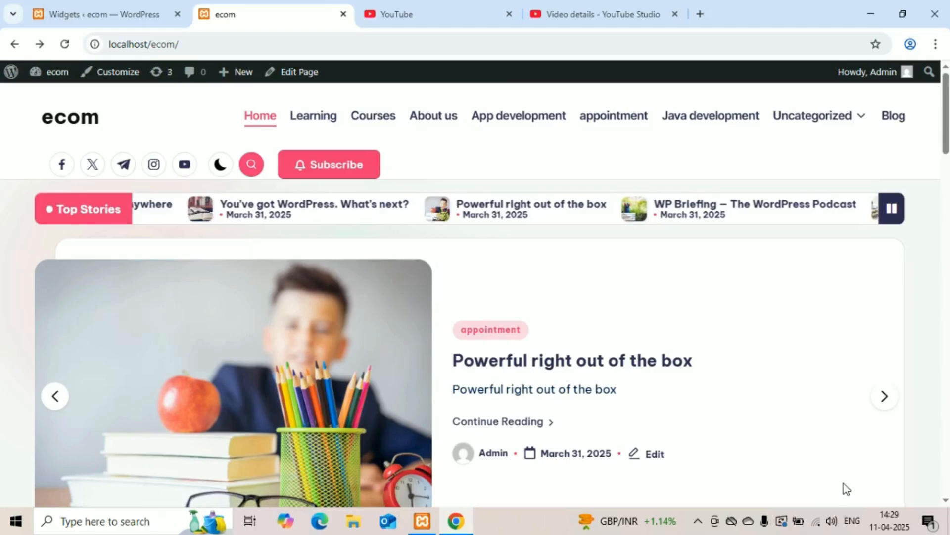
pyautogui.scroll(-5, 820, 411)
pyautogui.scroll(-15, 809, 417)
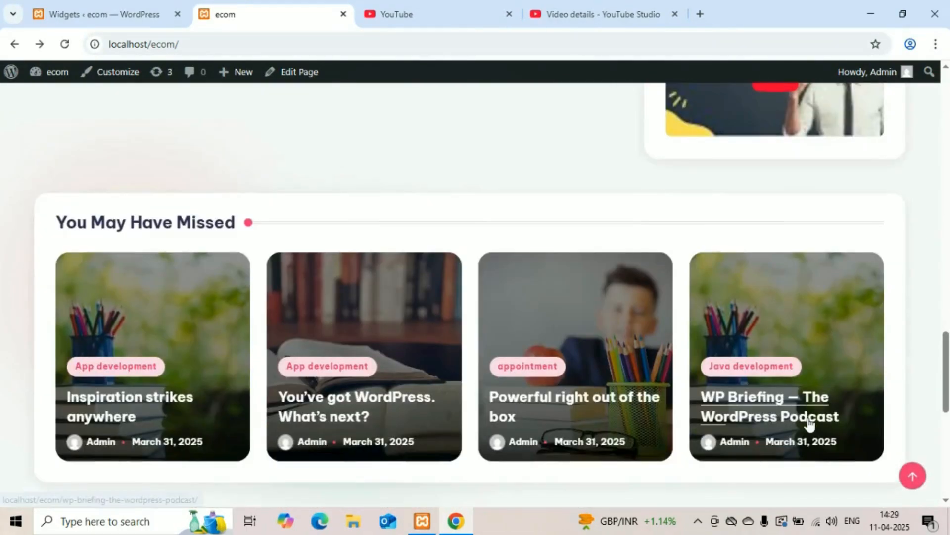
pyautogui.scroll(15, 808, 417)
pyautogui.scroll(-12, 809, 406)
pyautogui.scroll(-5, 810, 412)
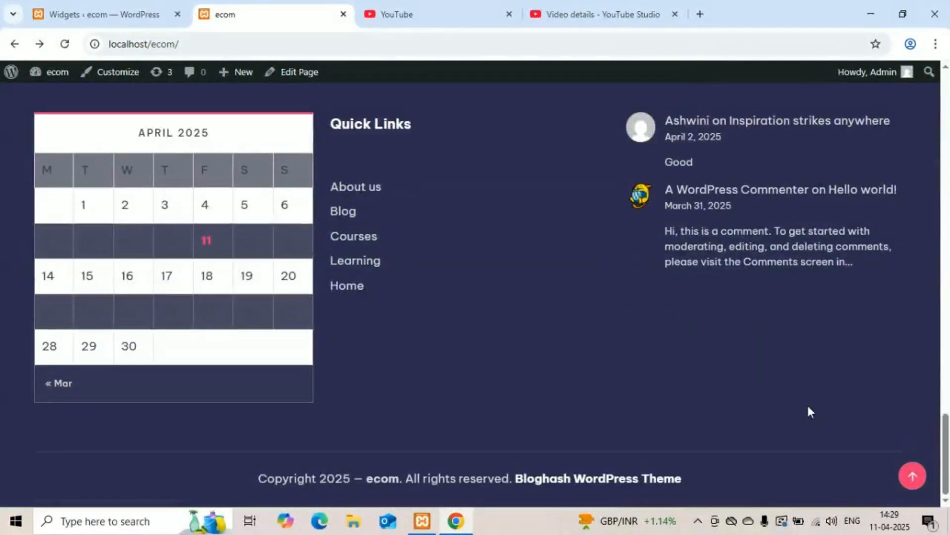
pyautogui.scroll(20, 809, 409)
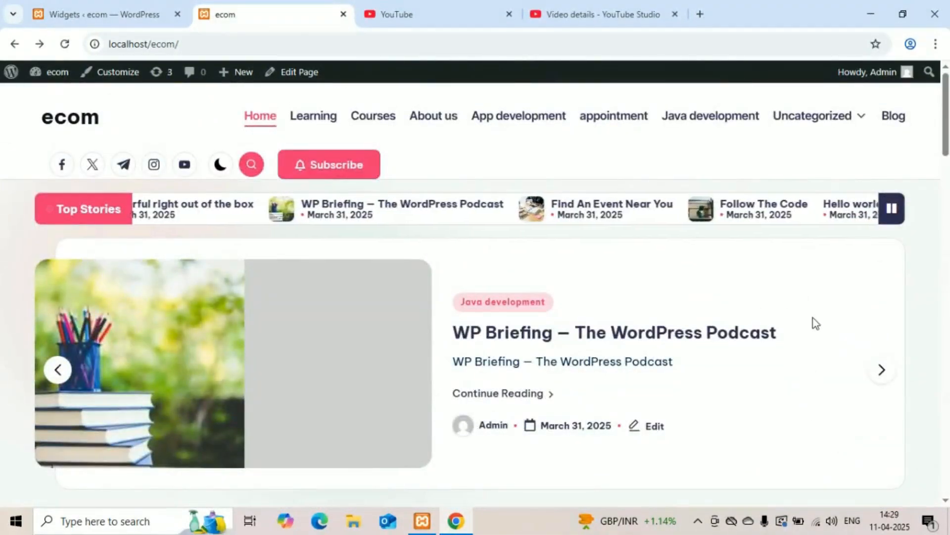
# Step: Examine the front page's sidebar widgets in order, from categories and latest posts through the image and video down to the footer
pyautogui.scroll(-12, 809, 405)
pyautogui.scroll(4, 813, 320)
pyautogui.scroll(3, 816, 323)
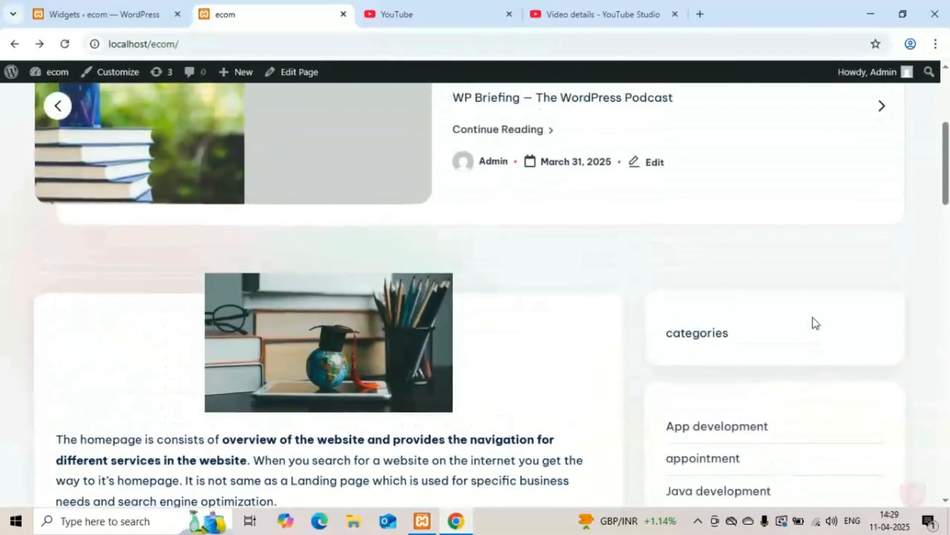
pyautogui.scroll(-4, 815, 322)
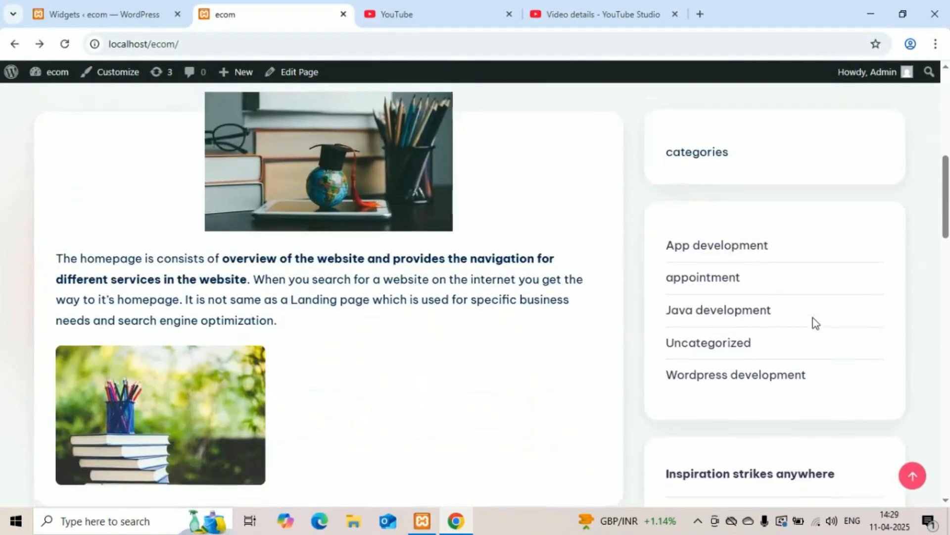
pyautogui.scroll(-3, 814, 324)
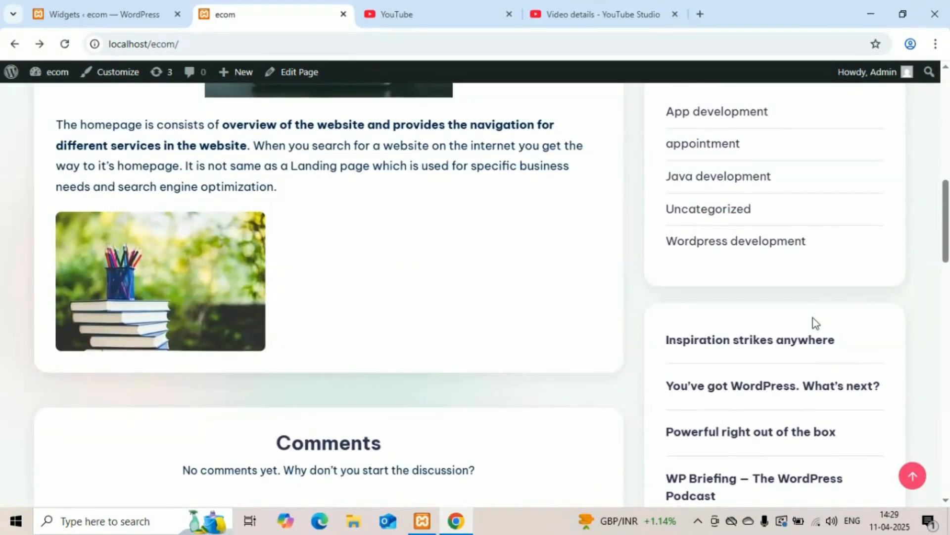
pyautogui.scroll(-1, 815, 323)
pyautogui.scroll(-9, 814, 323)
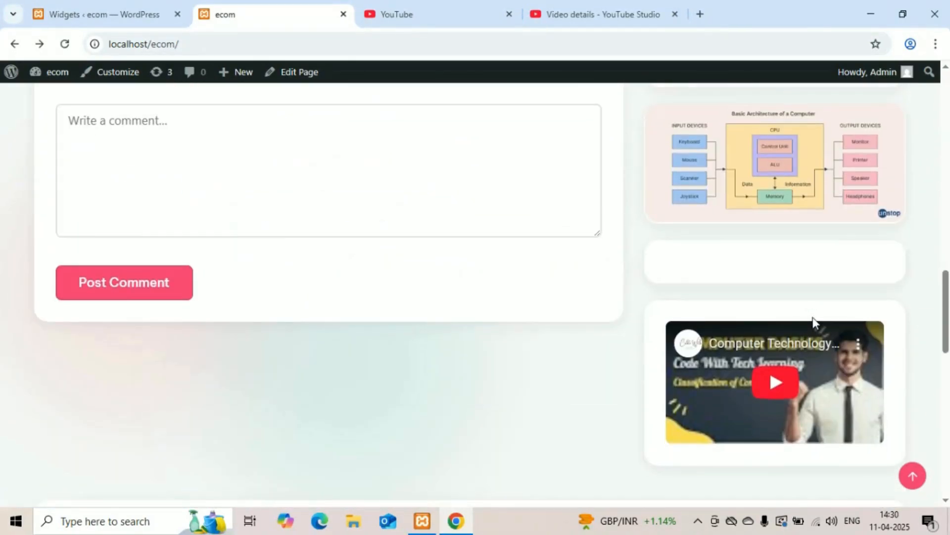
pyautogui.scroll(-12, 814, 323)
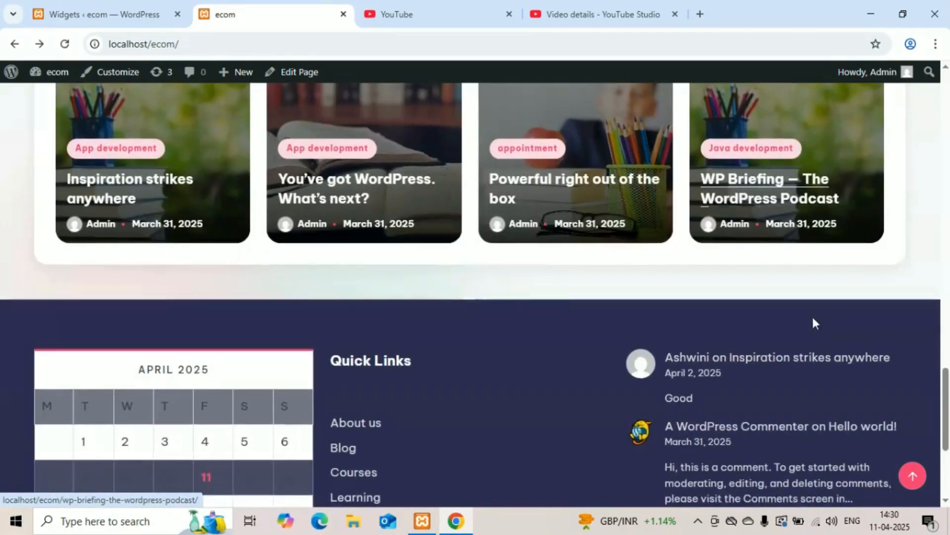
pyautogui.scroll(20, 812, 322)
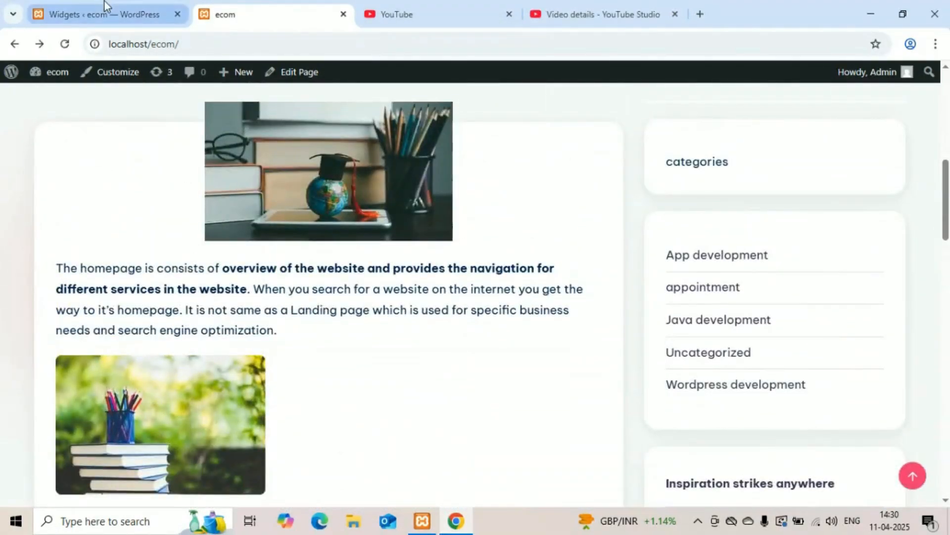
# Step: Return to the Widgets editor and delete the computer architecture image block from the Default Sidebar
pyautogui.click(104, 5)
pyautogui.scroll(20, 325, 318)
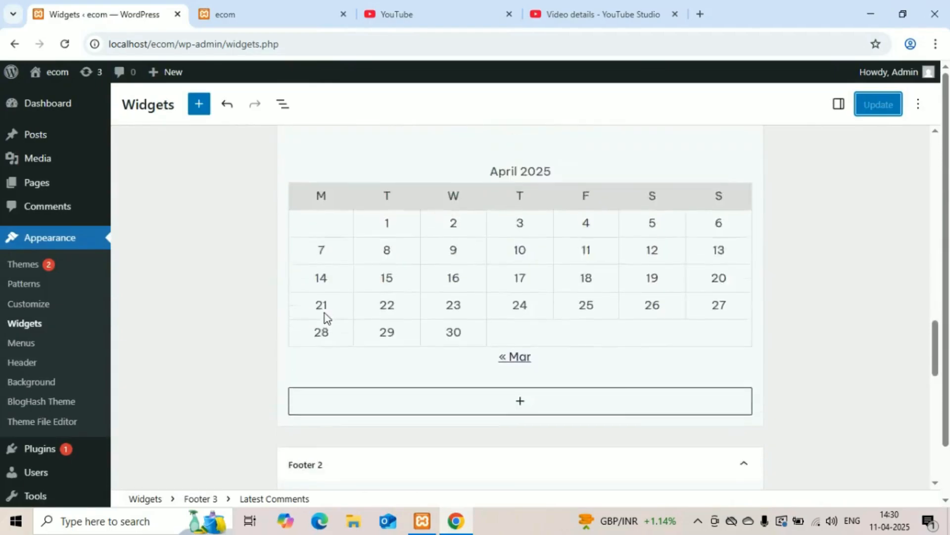
pyautogui.scroll(-8, 325, 313)
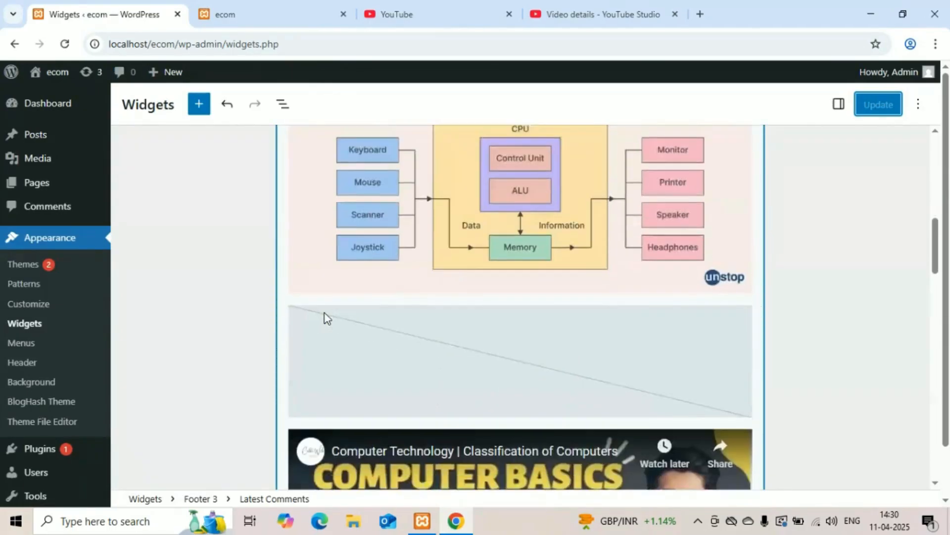
pyautogui.scroll(3, 324, 316)
pyautogui.click(518, 135)
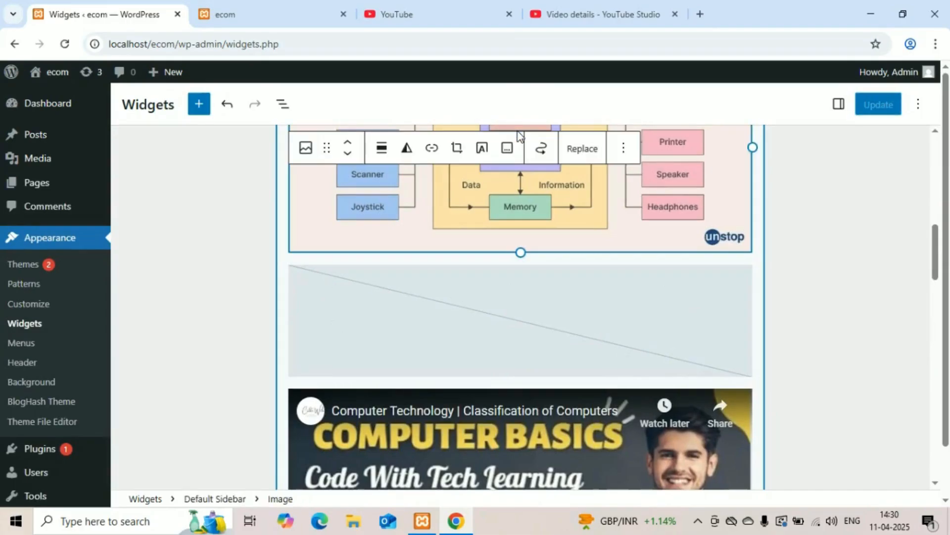
pyautogui.scroll(1, 538, 225)
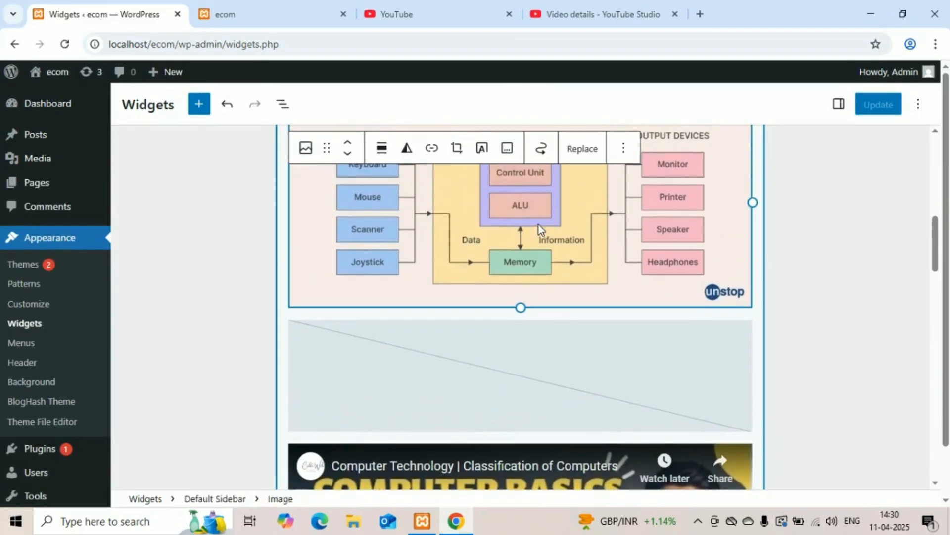
pyautogui.click(624, 149)
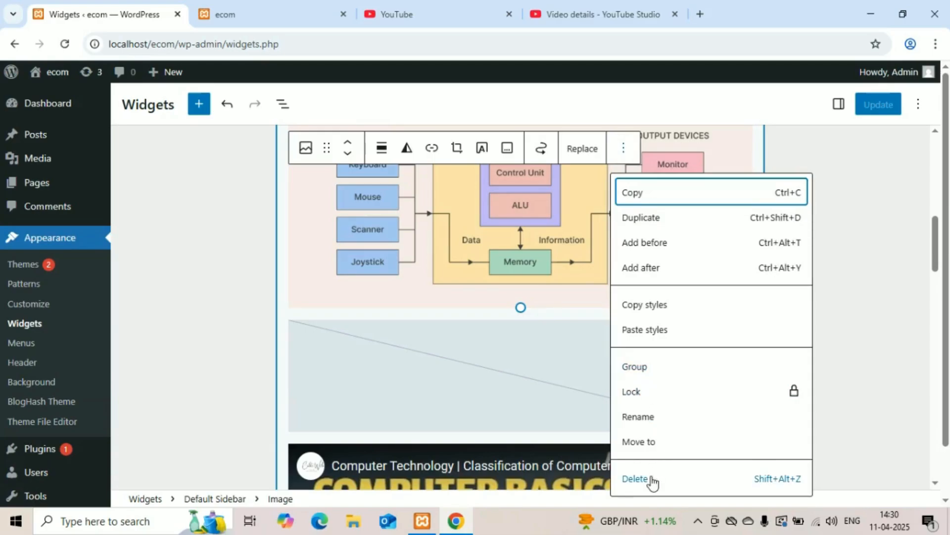
pyautogui.click(637, 478)
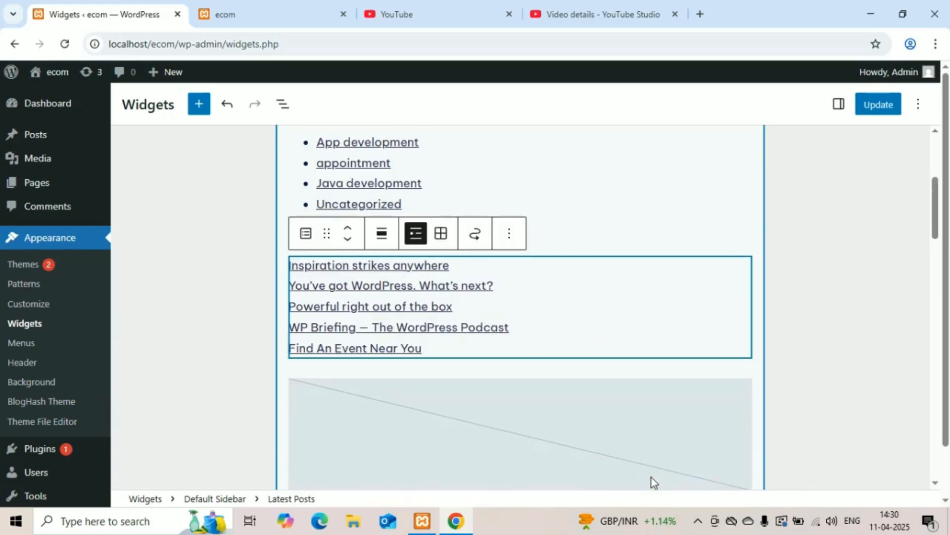
# Step: Save the widgets and reload the ecom front page to check the sidebar below the latest posts
pyautogui.click(878, 112)
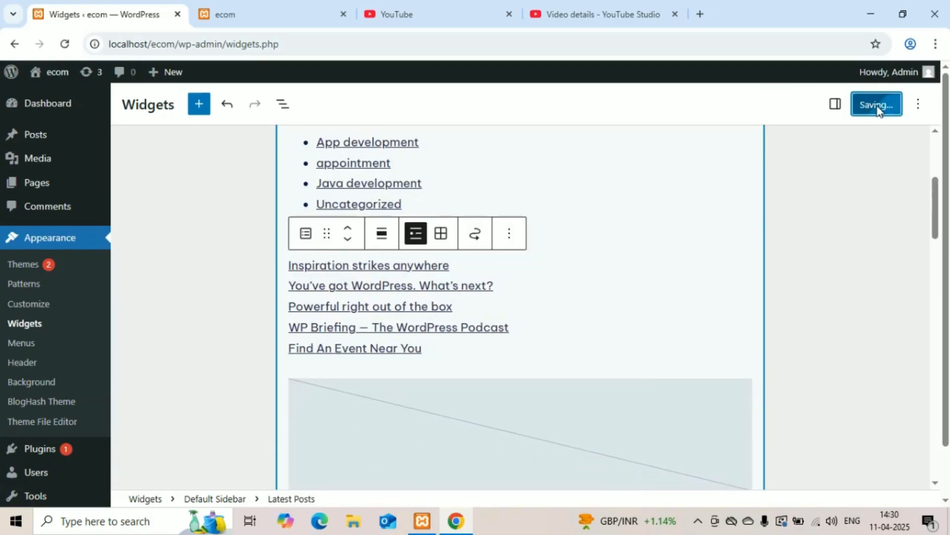
pyautogui.click(296, 7)
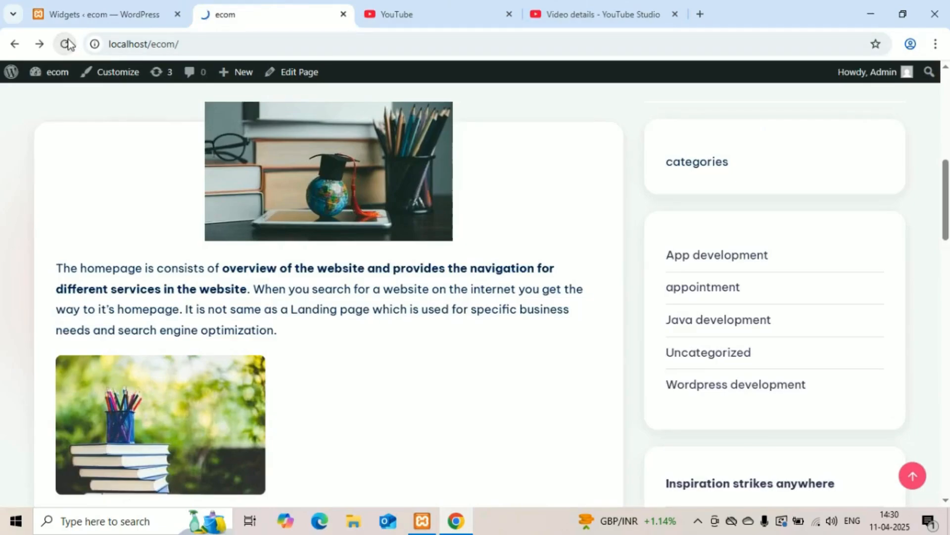
pyautogui.scroll(-8, 761, 408)
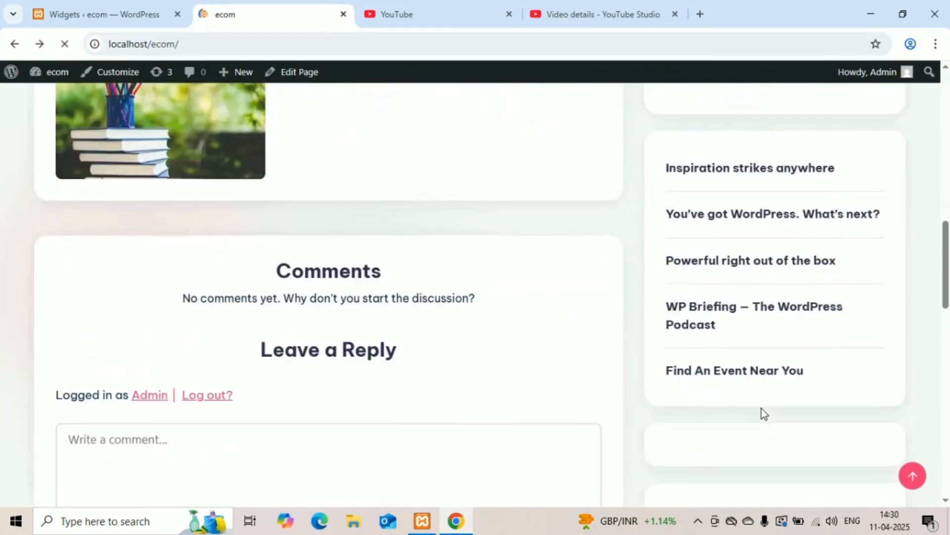
pyautogui.scroll(-1, 762, 407)
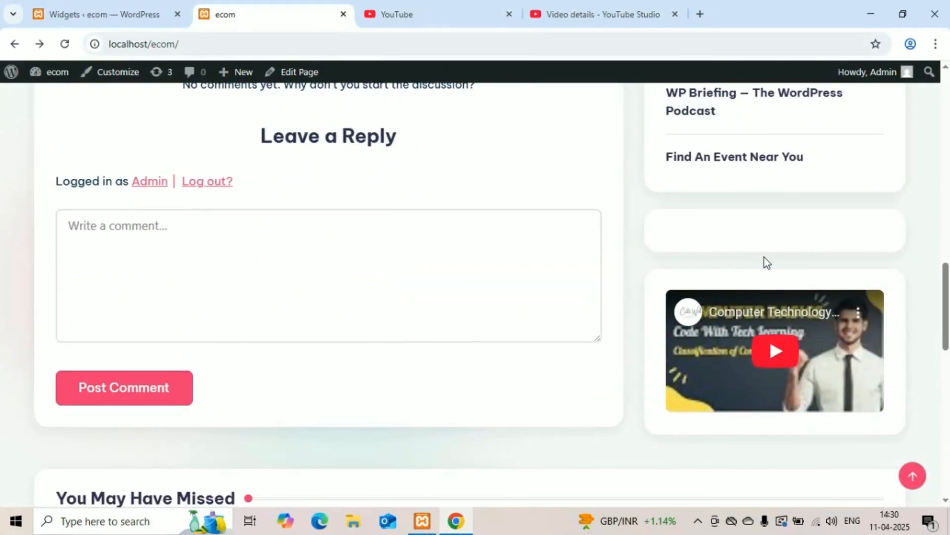
# Step: Go back to the Widgets editor and delete the empty Video block below the latest posts in the Default Sidebar
pyautogui.click(62, 6)
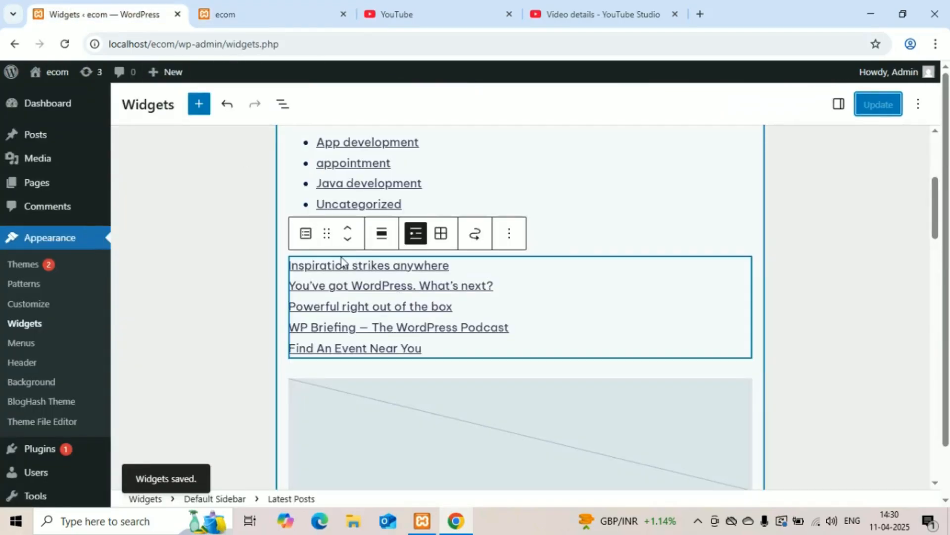
pyautogui.scroll(1, 339, 263)
pyautogui.scroll(-3, 340, 263)
pyautogui.click(415, 300)
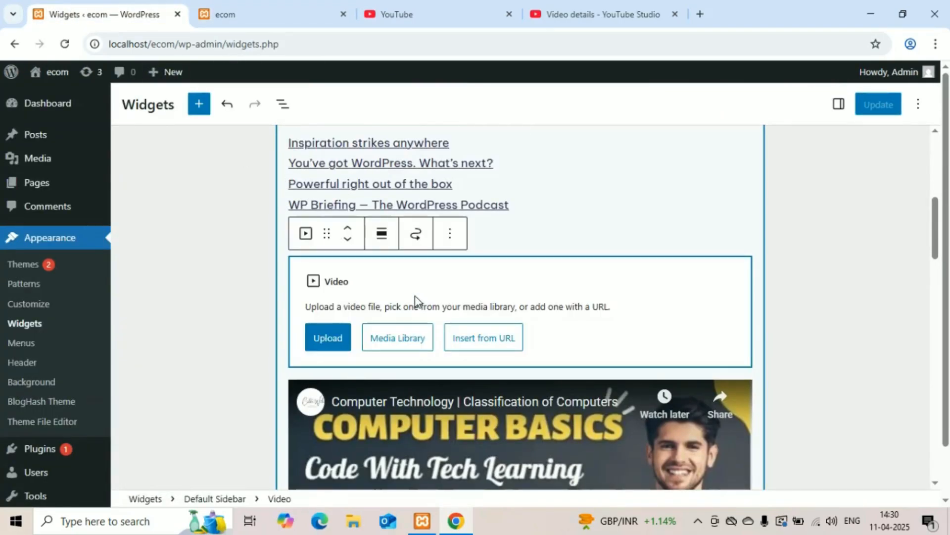
pyautogui.click(450, 235)
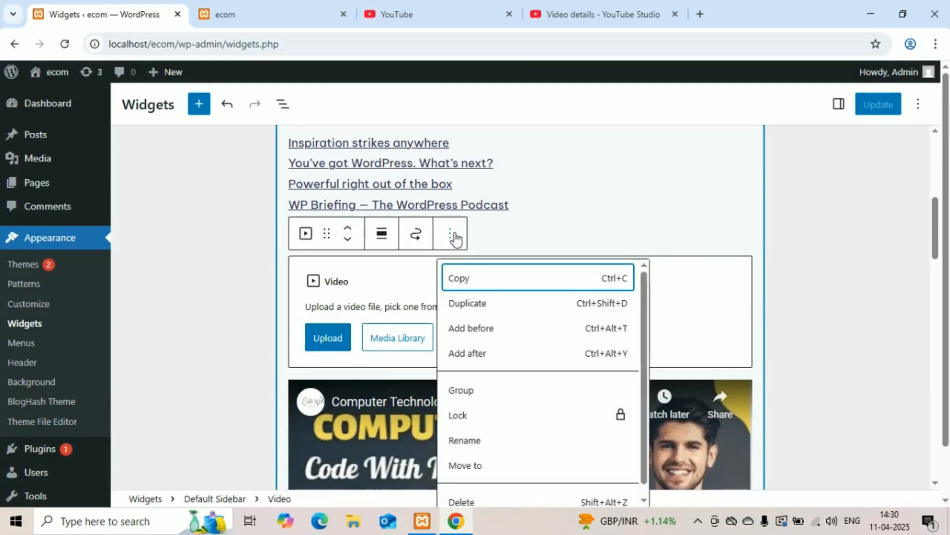
pyautogui.scroll(-1, 493, 481)
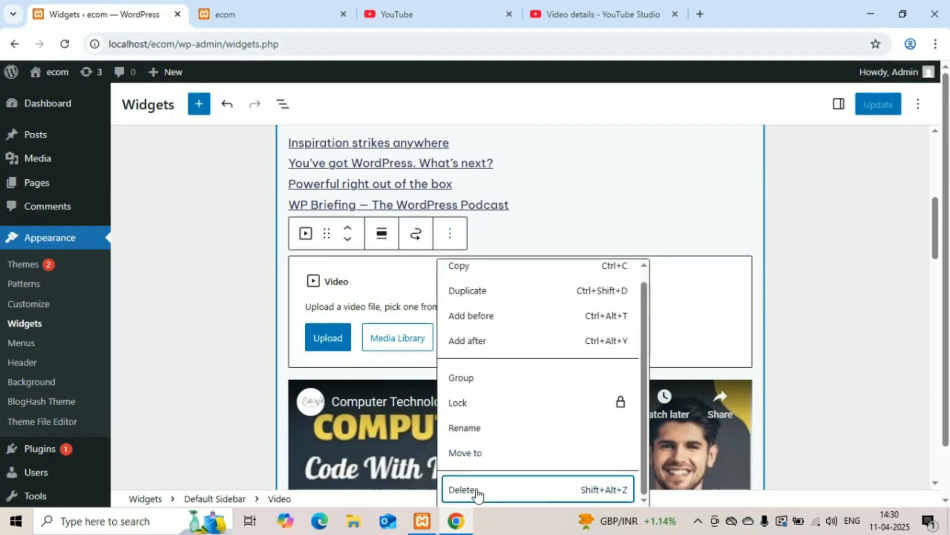
pyautogui.click(480, 491)
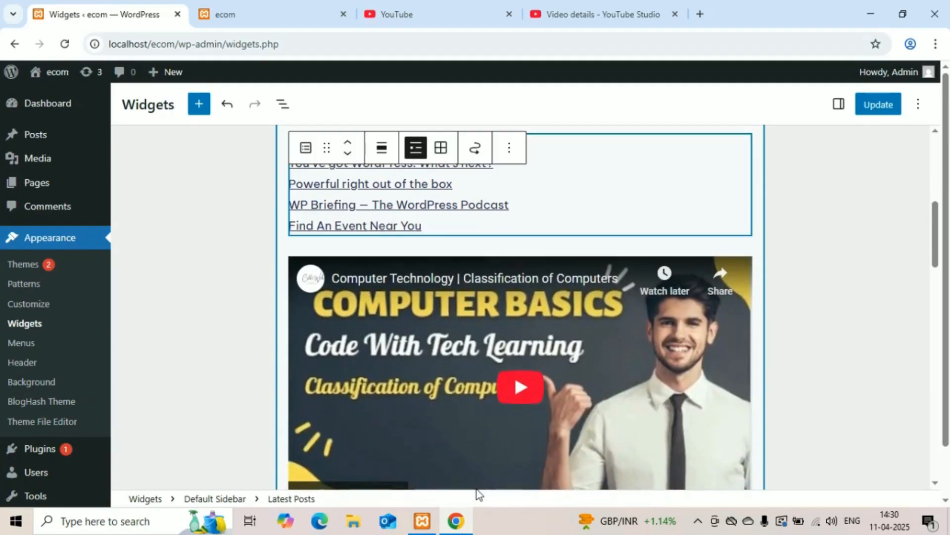
# Step: Save the widgets and reload the ecom front page to check the sidebar from the categories to the embedded video
pyautogui.click(880, 106)
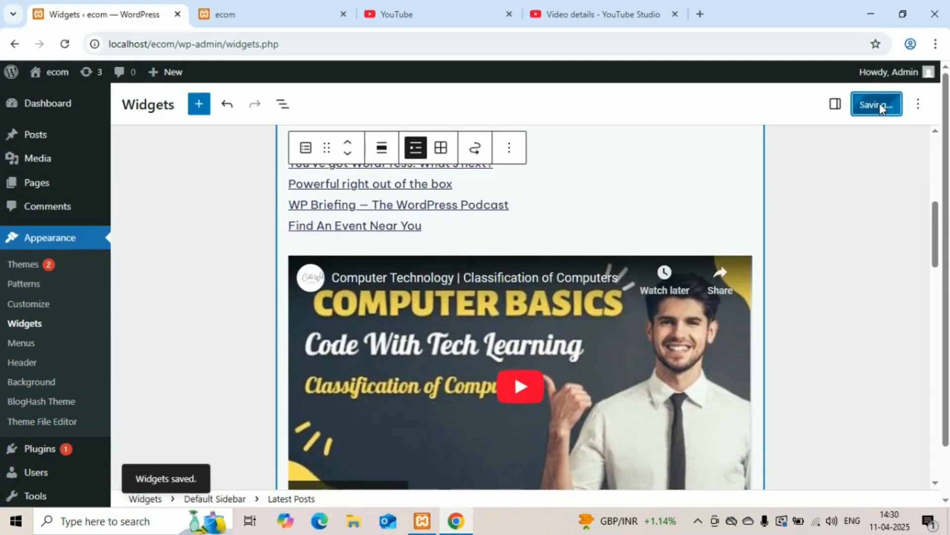
pyautogui.click(278, 11)
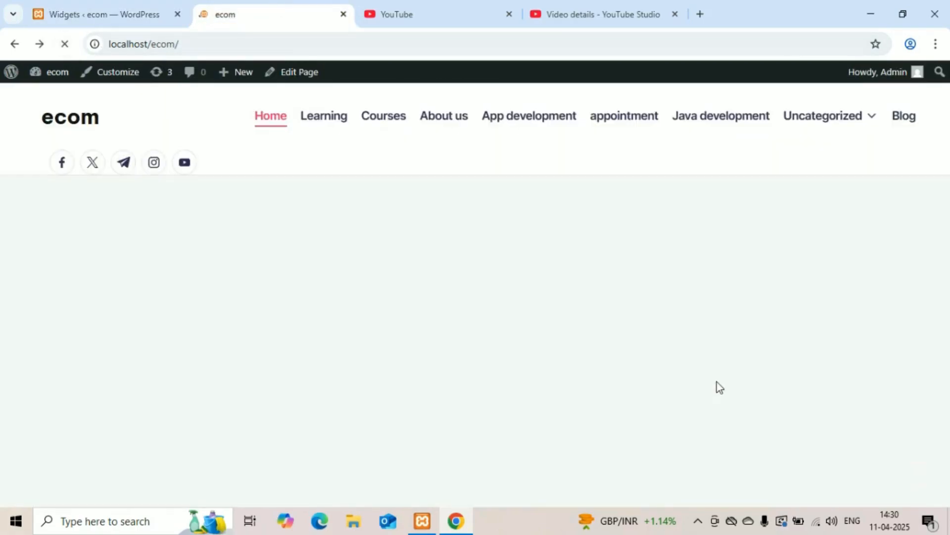
pyautogui.scroll(10, 717, 382)
pyautogui.scroll(-1, 720, 366)
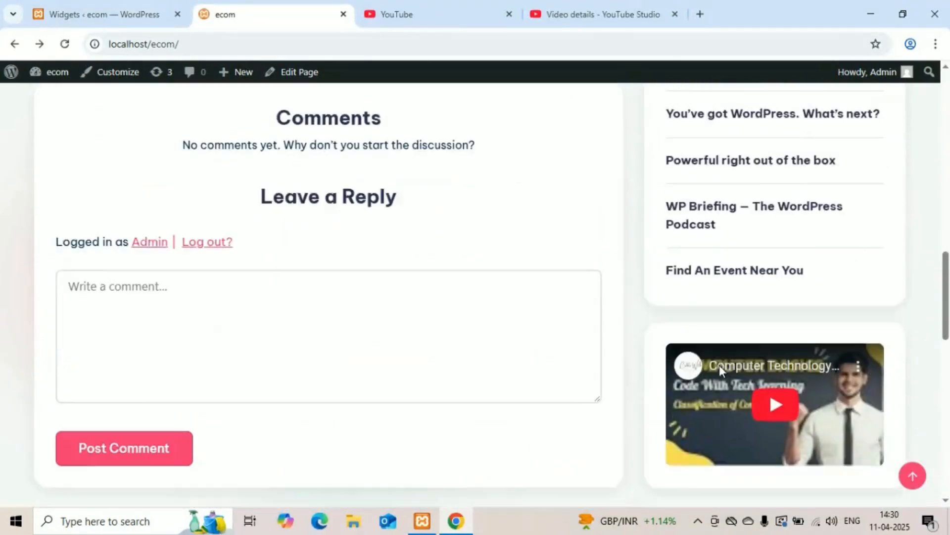
pyautogui.scroll(5, 719, 366)
pyautogui.scroll(4, 719, 367)
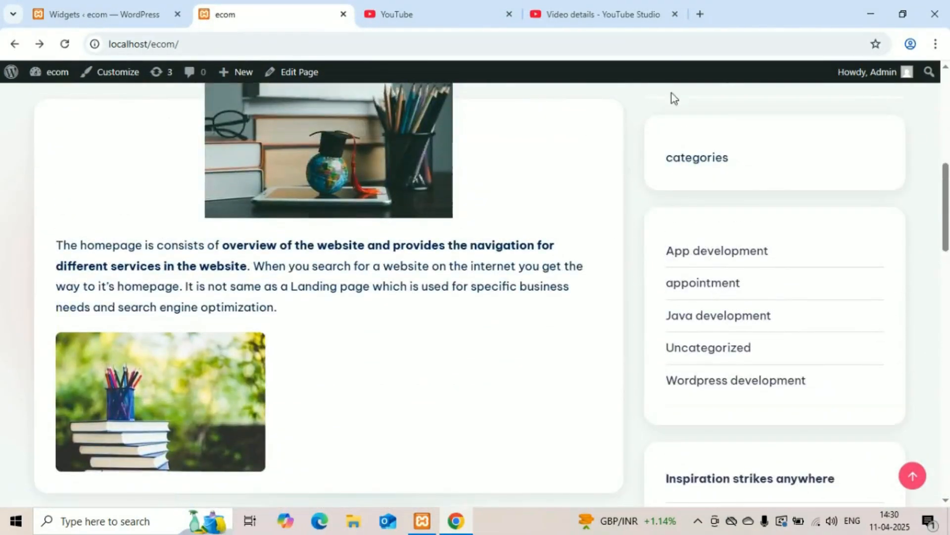
pyautogui.scroll(-4, 729, 278)
pyautogui.scroll(2, 730, 278)
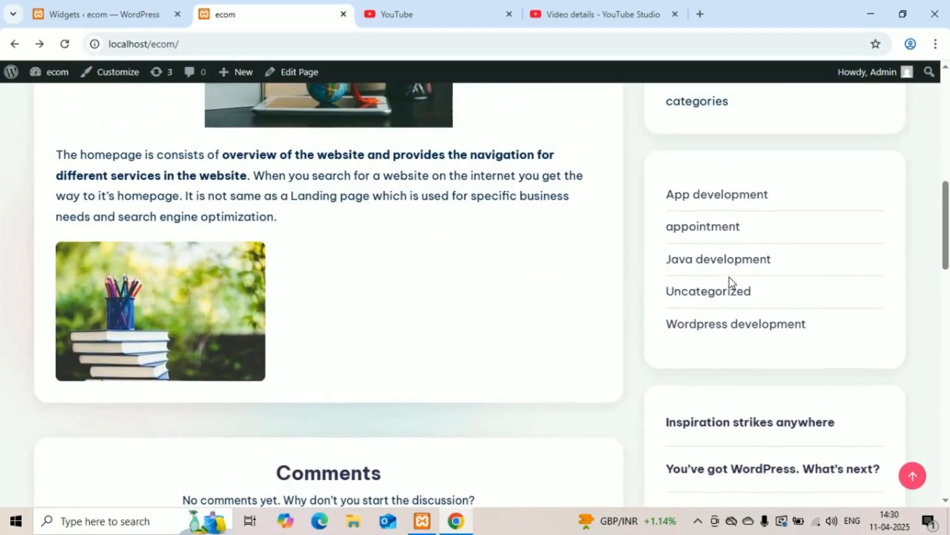
# Step: Check the ecom front page's sidebar widgets and the footer's calendar, quick links and recent comments
pyautogui.scroll(-4, 729, 278)
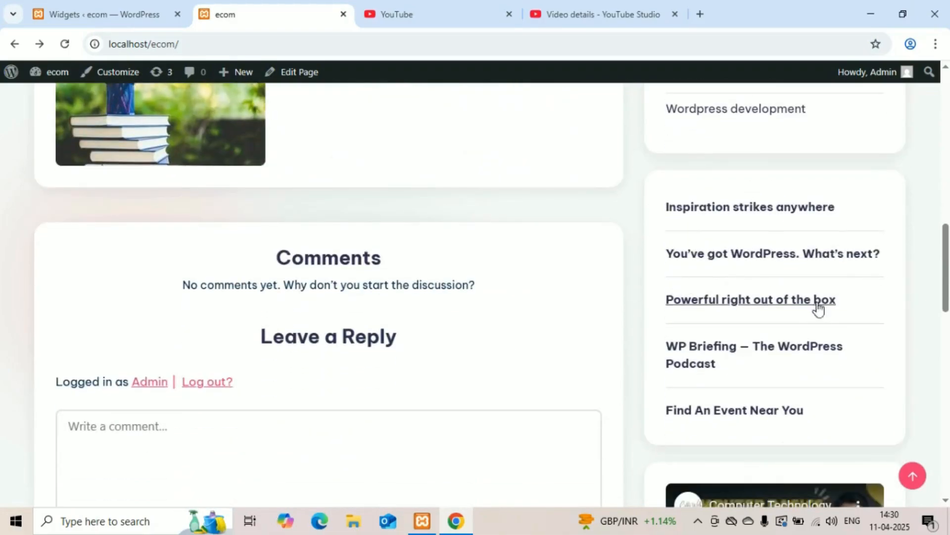
pyautogui.scroll(-2, 759, 424)
pyautogui.scroll(-12, 760, 423)
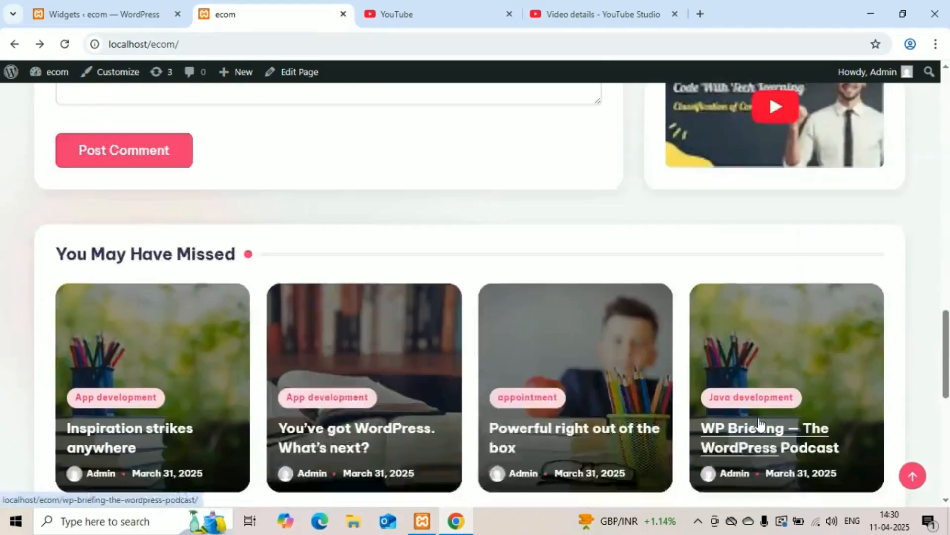
pyautogui.scroll(-2, 760, 418)
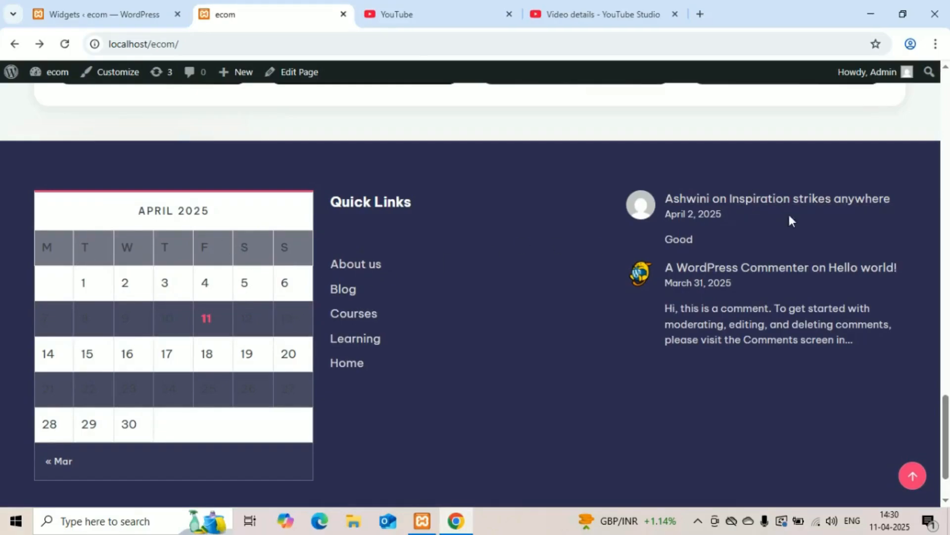
pyautogui.scroll(20, 704, 321)
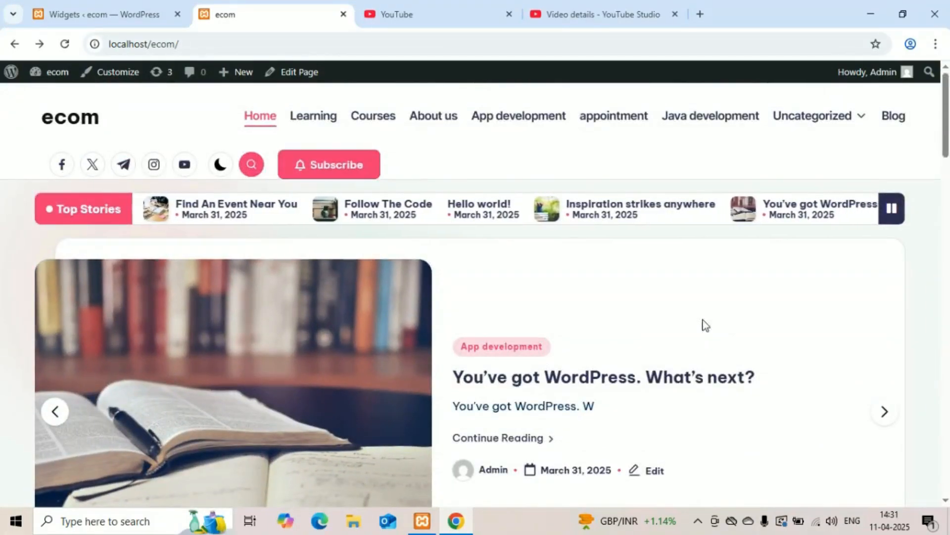
# Step: Review the front page sidebar again, covering the categories list, the latest posts and the embedded video, down to the You May Have Missed section
pyautogui.scroll(-8, 705, 325)
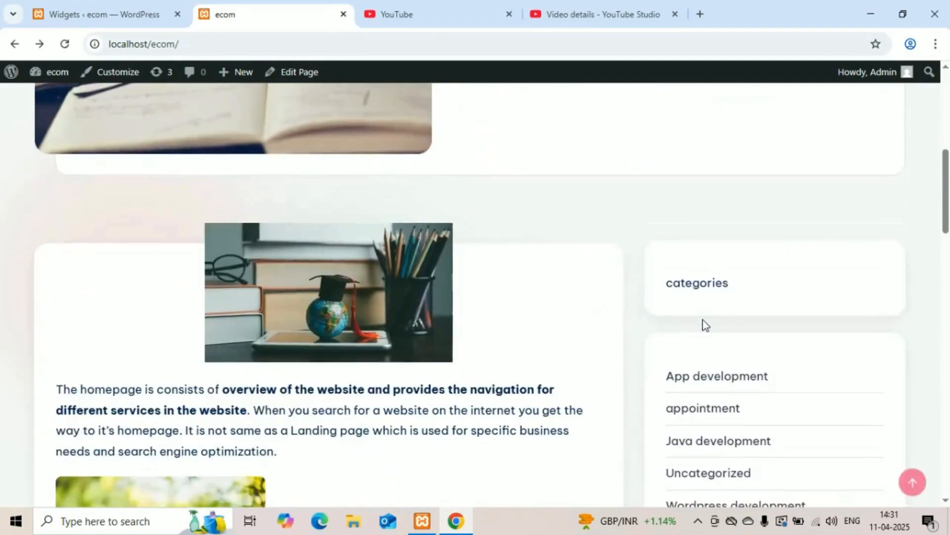
pyautogui.scroll(-2, 706, 325)
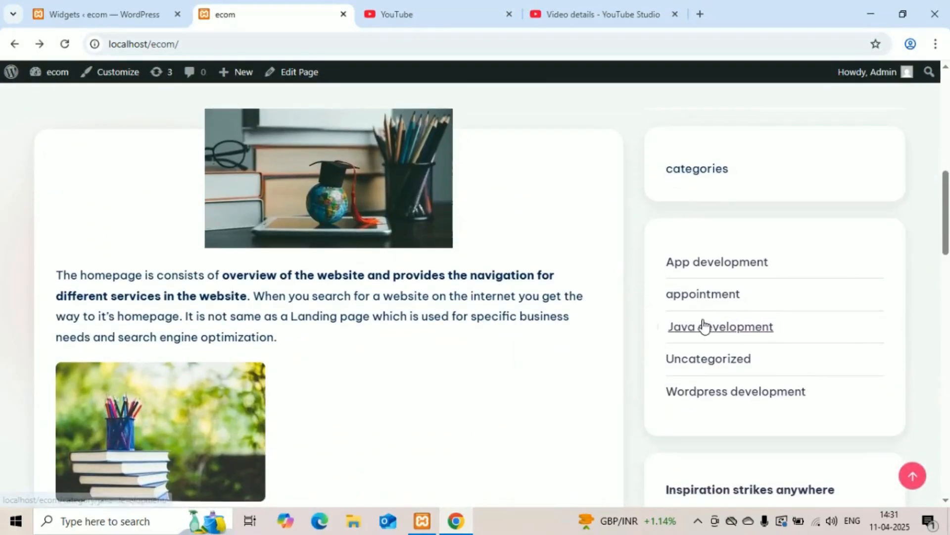
pyautogui.scroll(-2, 705, 325)
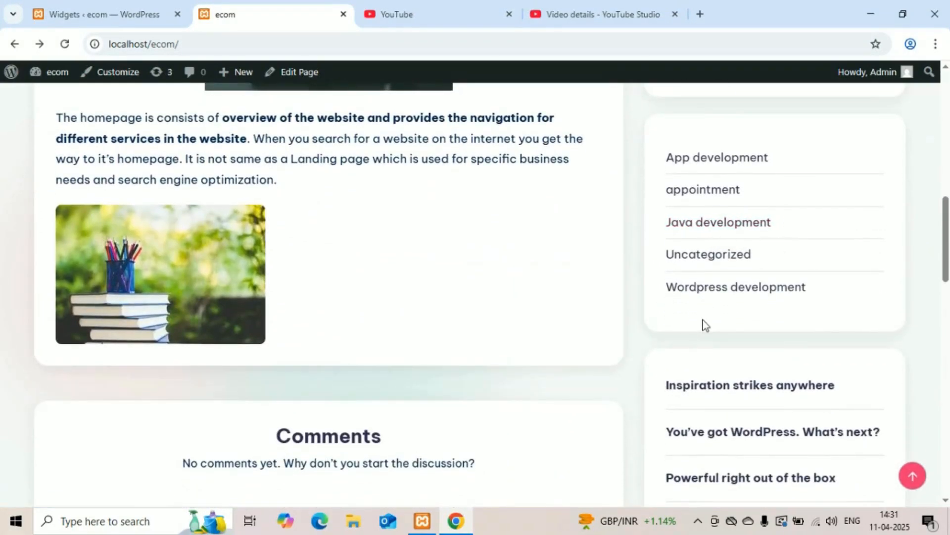
pyautogui.scroll(-3, 706, 325)
pyautogui.scroll(-2, 706, 325)
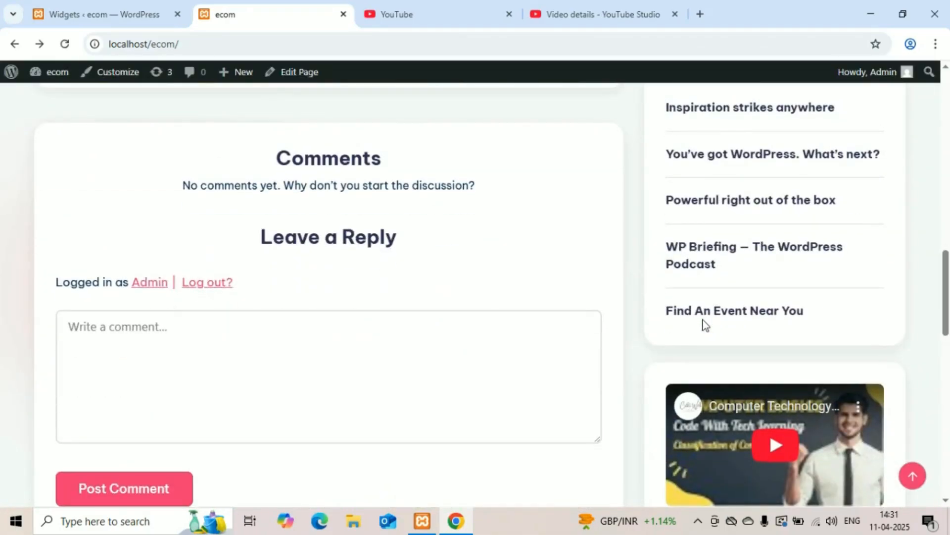
pyautogui.scroll(-3, 706, 325)
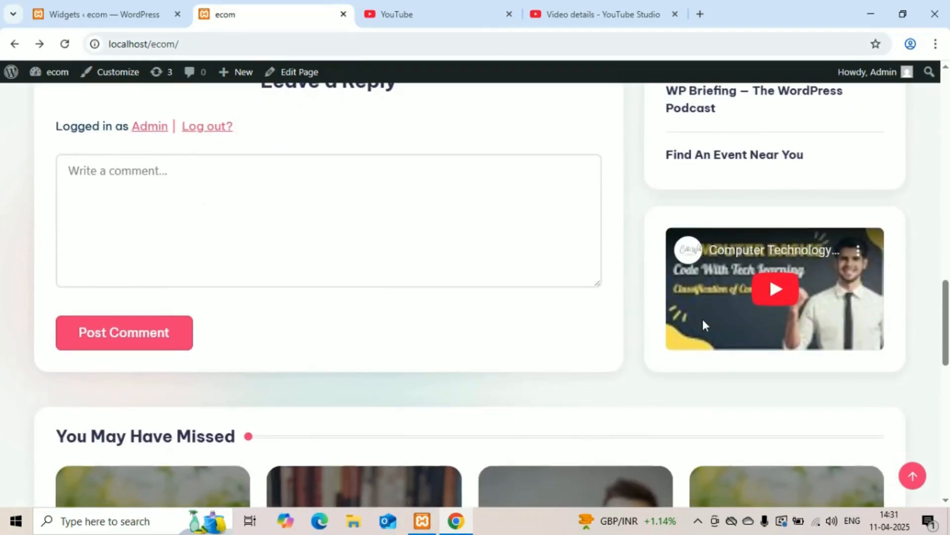
pyautogui.scroll(-12, 705, 325)
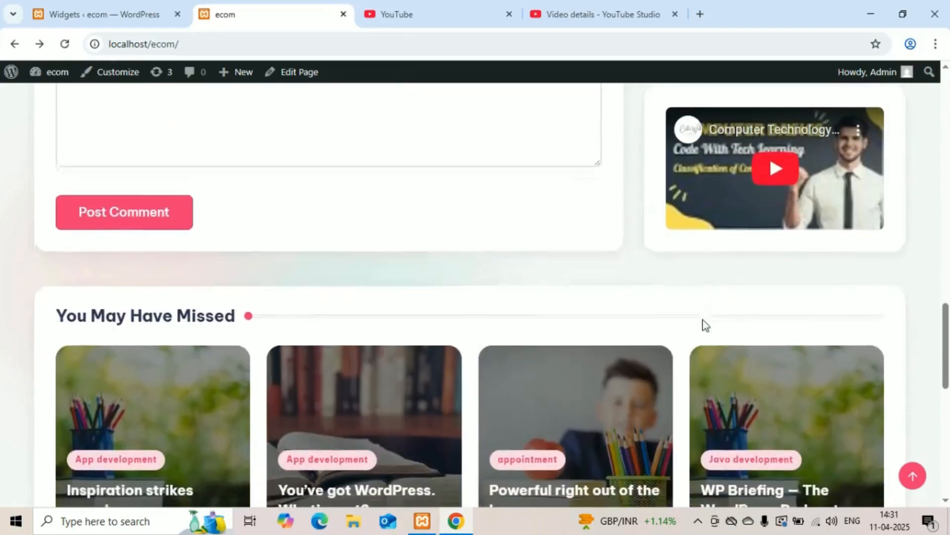
pyautogui.scroll(9, 705, 325)
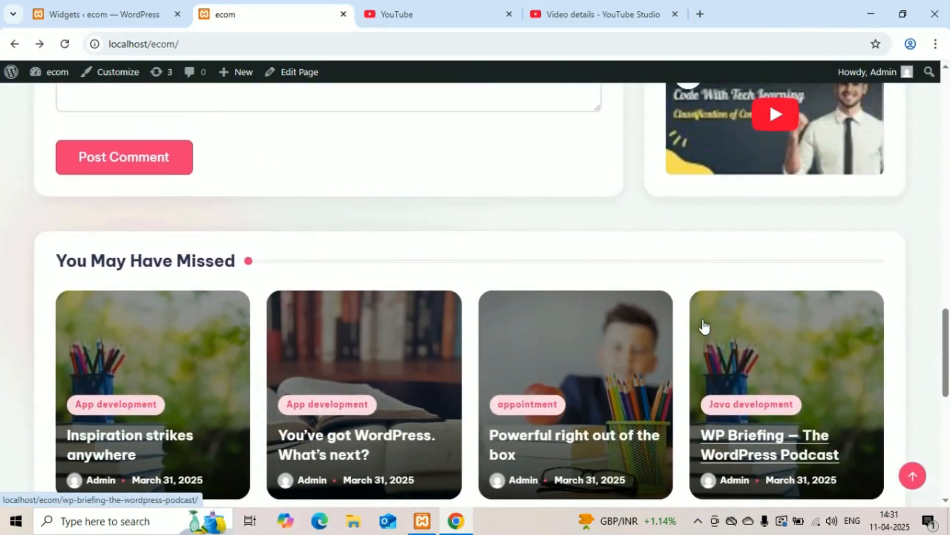
pyautogui.scroll(5, 705, 327)
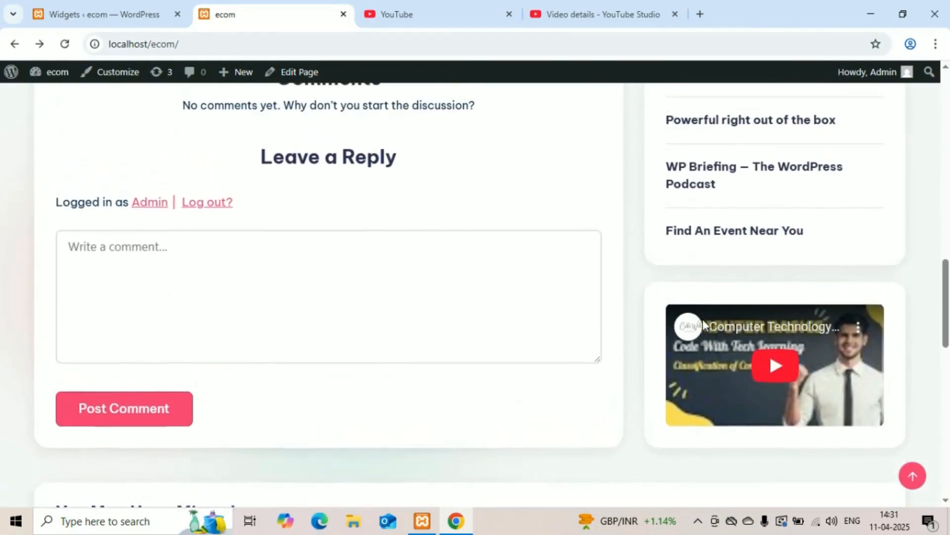
pyautogui.scroll(3, 705, 325)
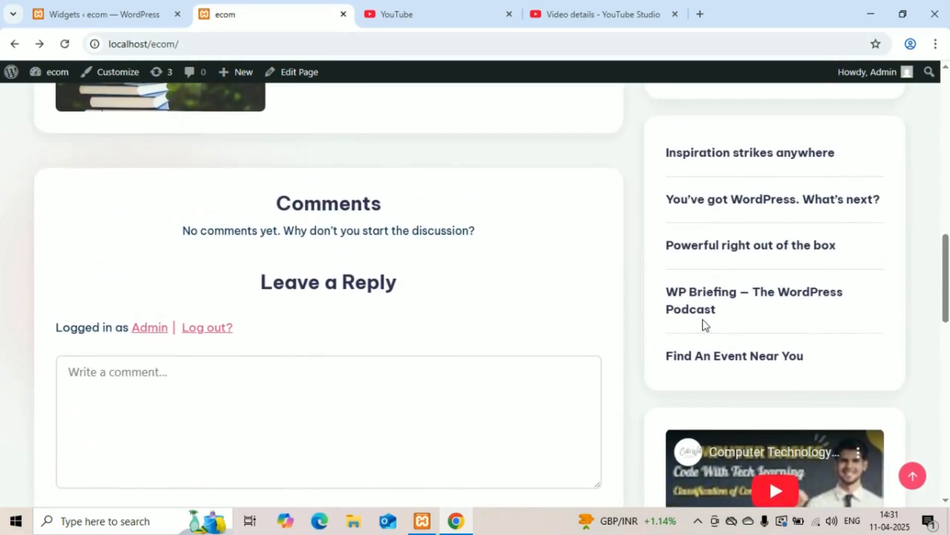
pyautogui.scroll(1, 705, 325)
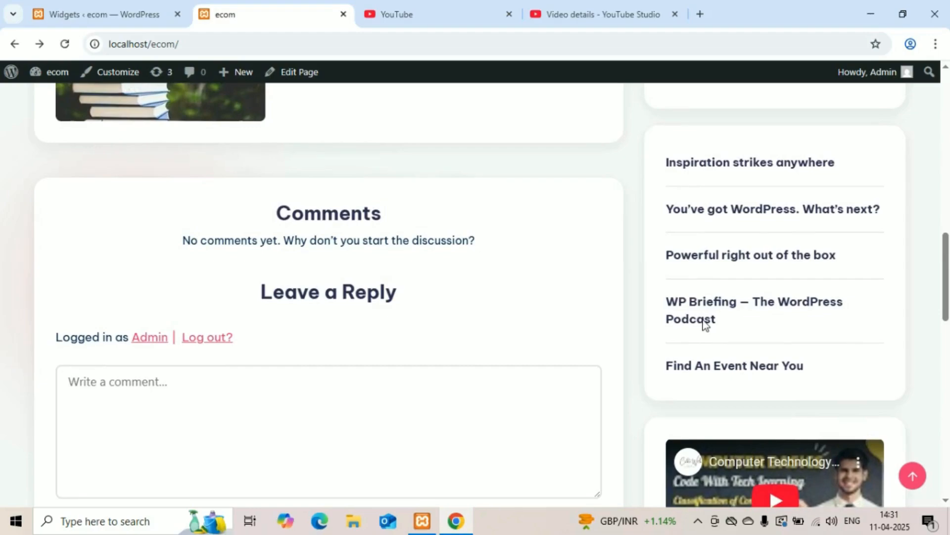
pyautogui.scroll(1, 705, 324)
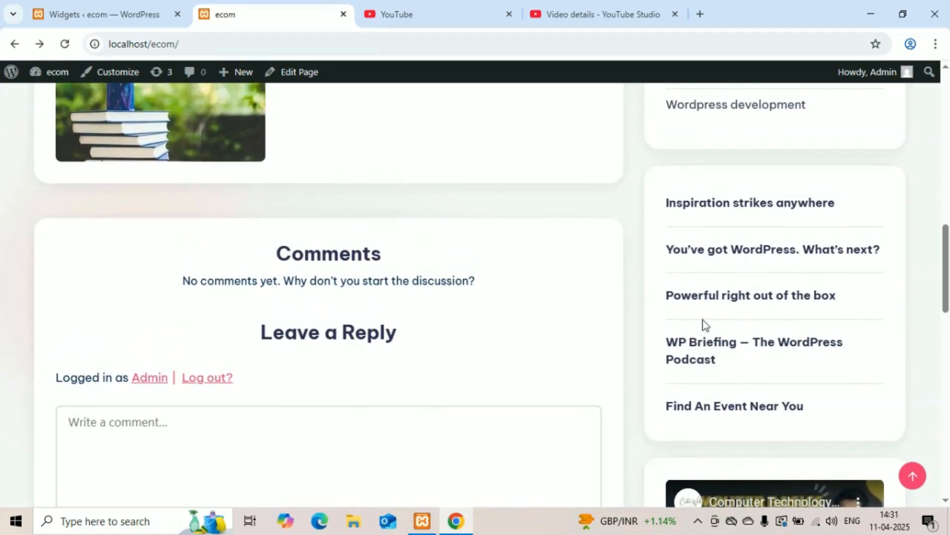
pyautogui.scroll(10, 703, 325)
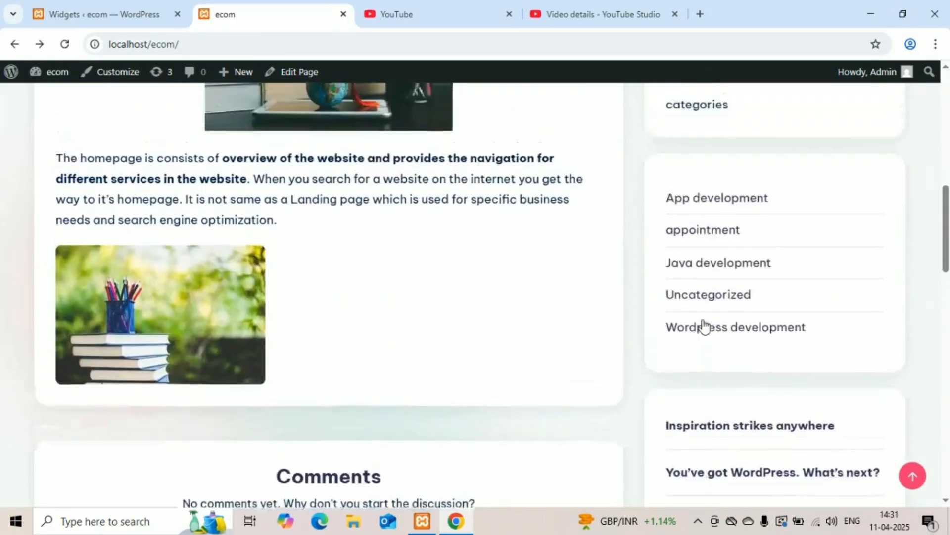